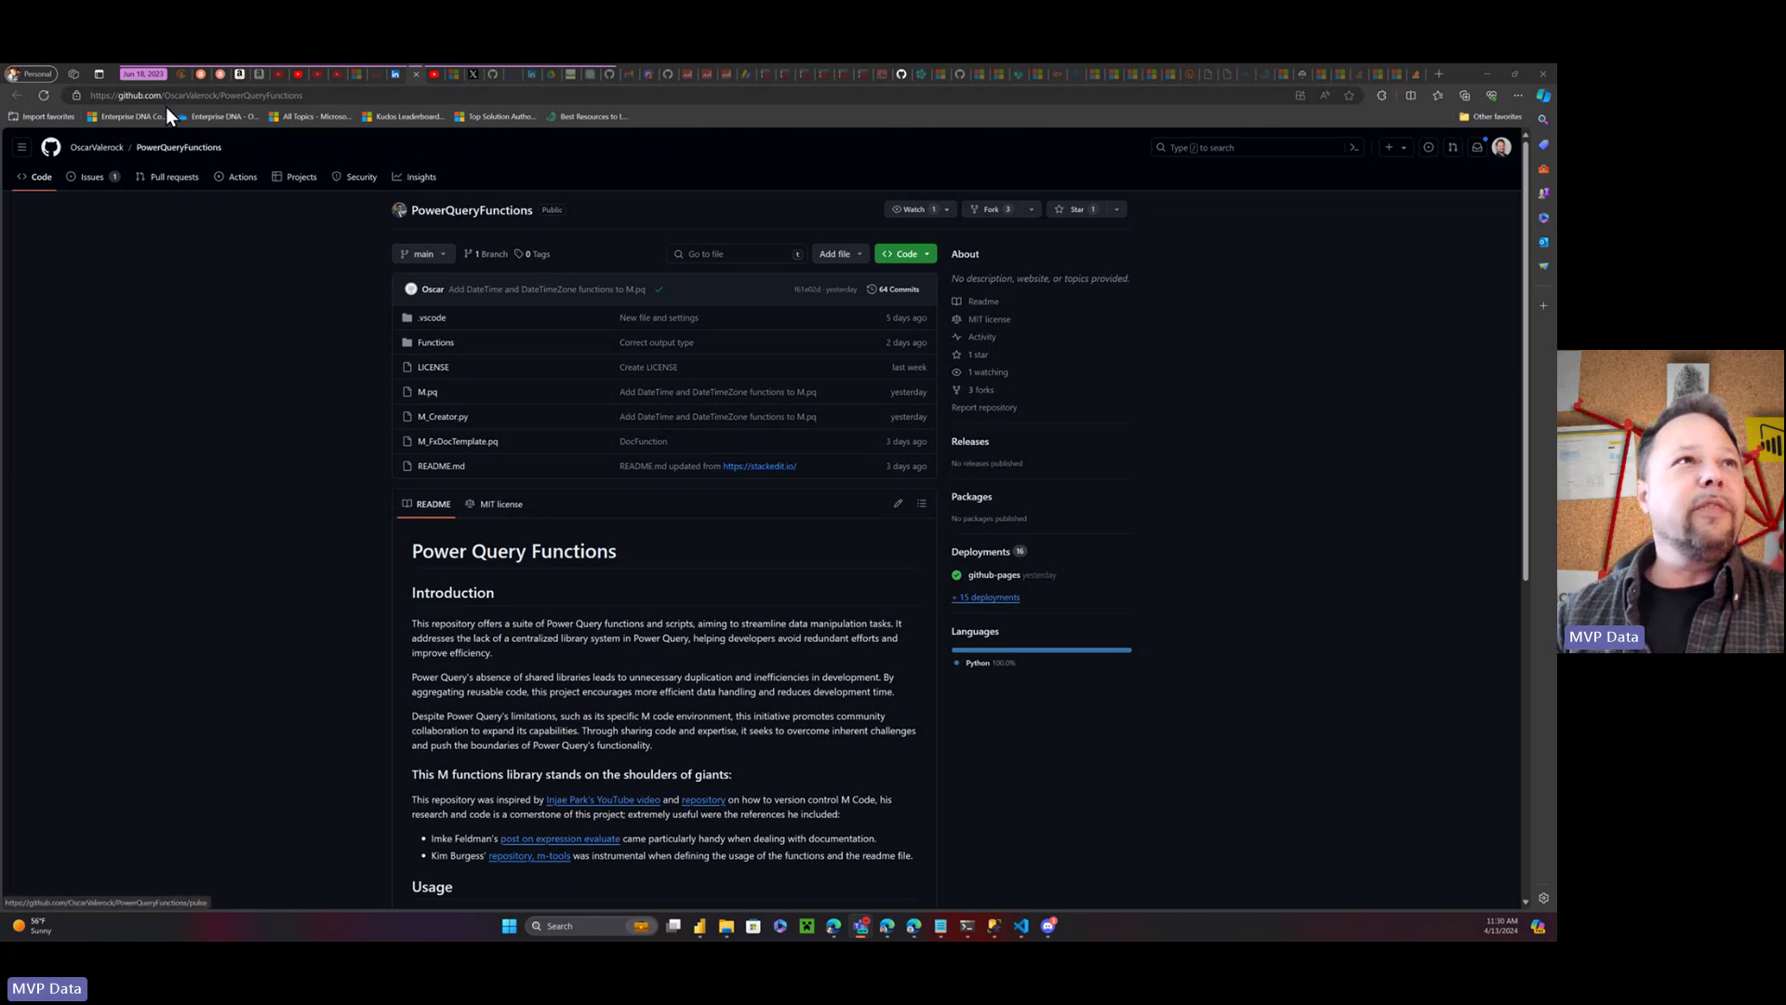
View the BookScan Weekly Sales report and the Amazon product page of The Definitive Guide to Power Query (M)
mouse_move(204, 84)
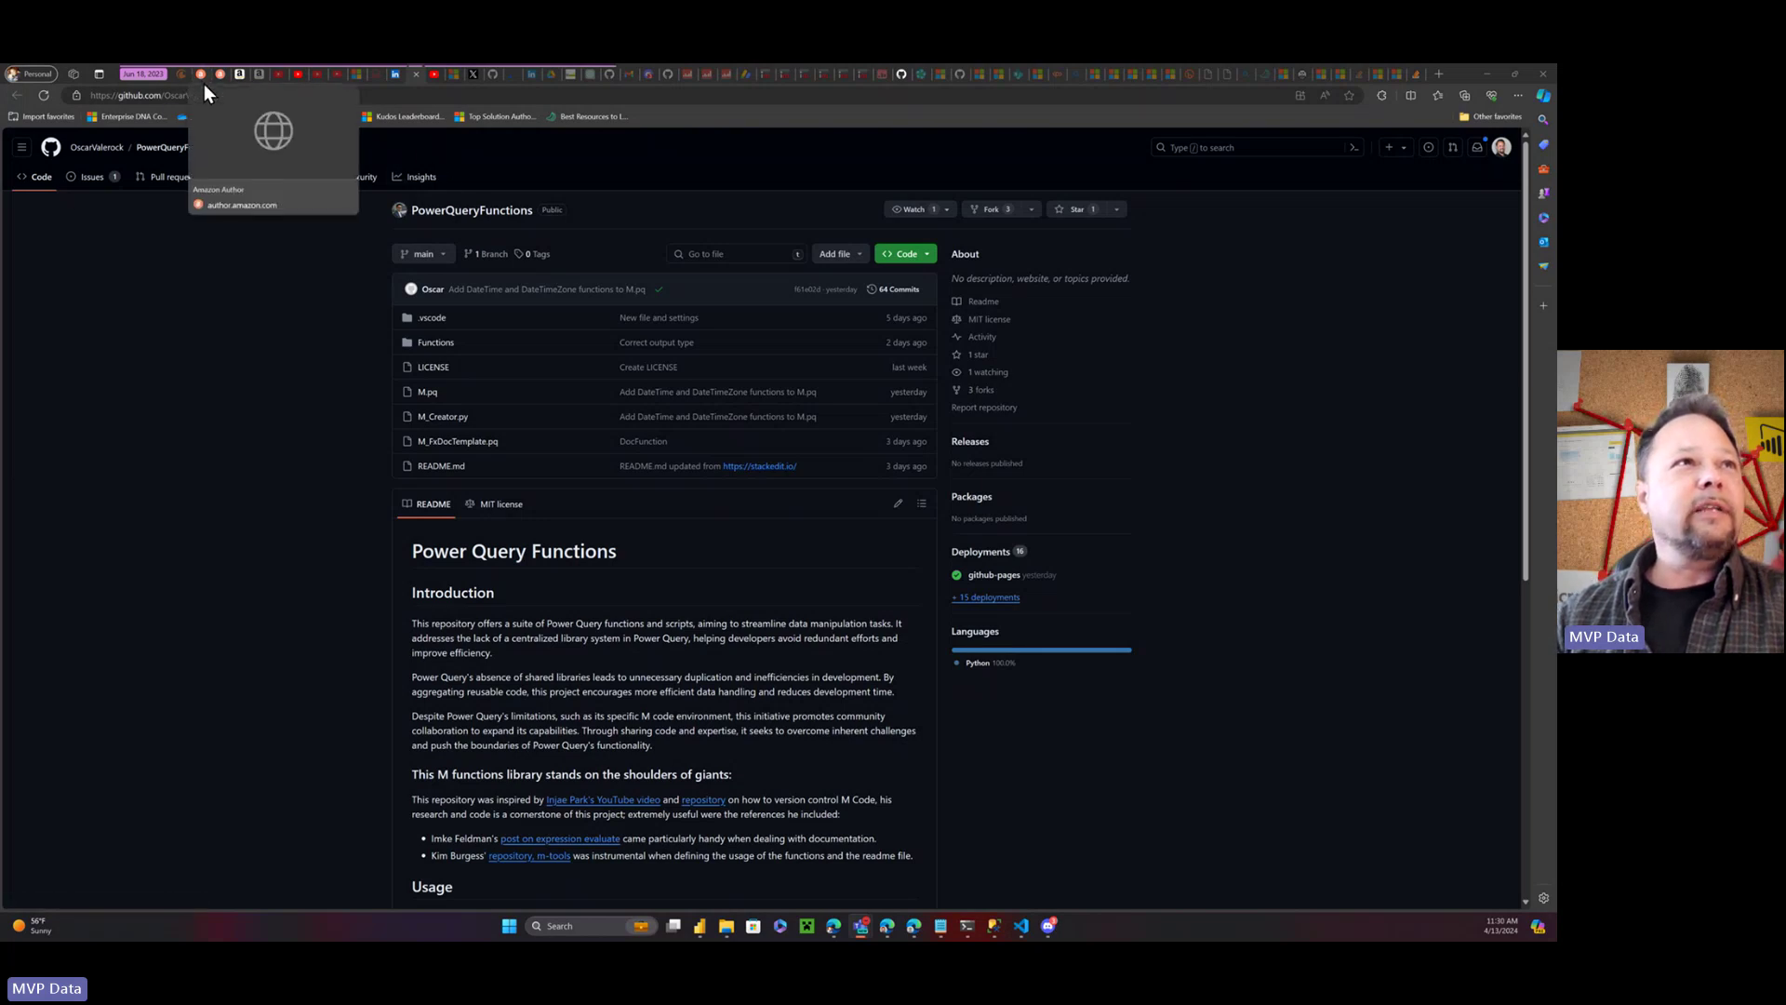
left_click(205, 82)
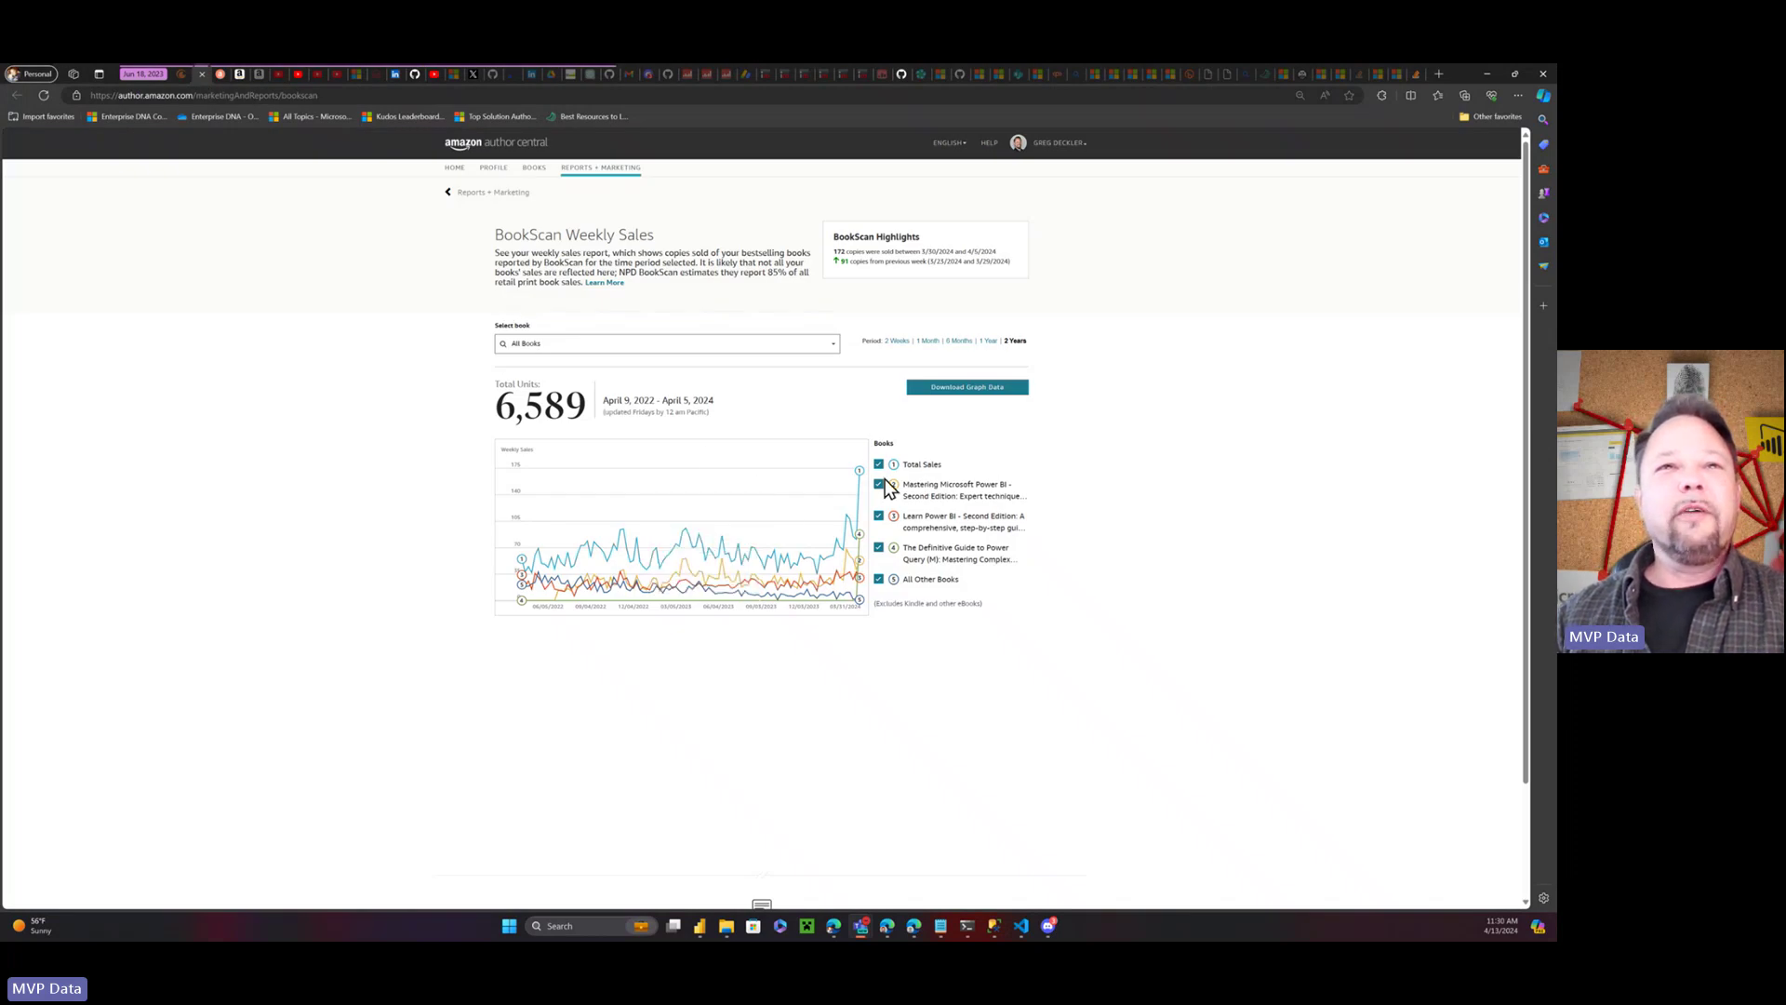
mouse_move(861, 477)
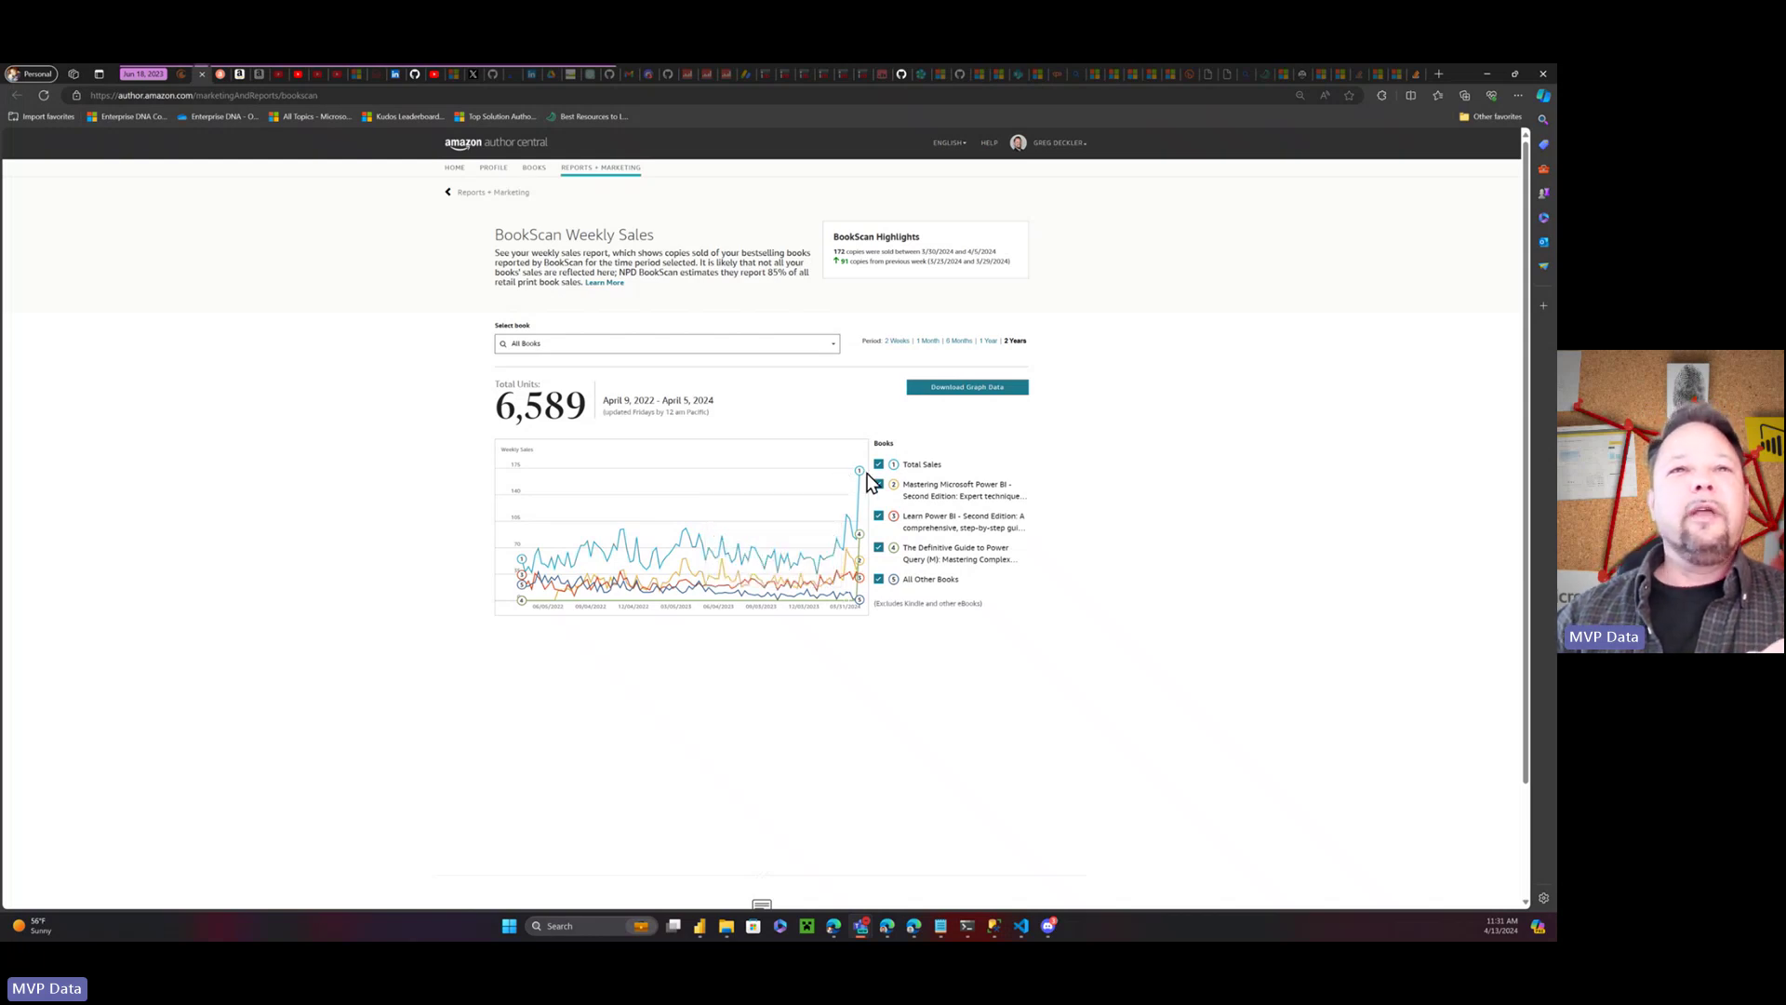
left_click(237, 80)
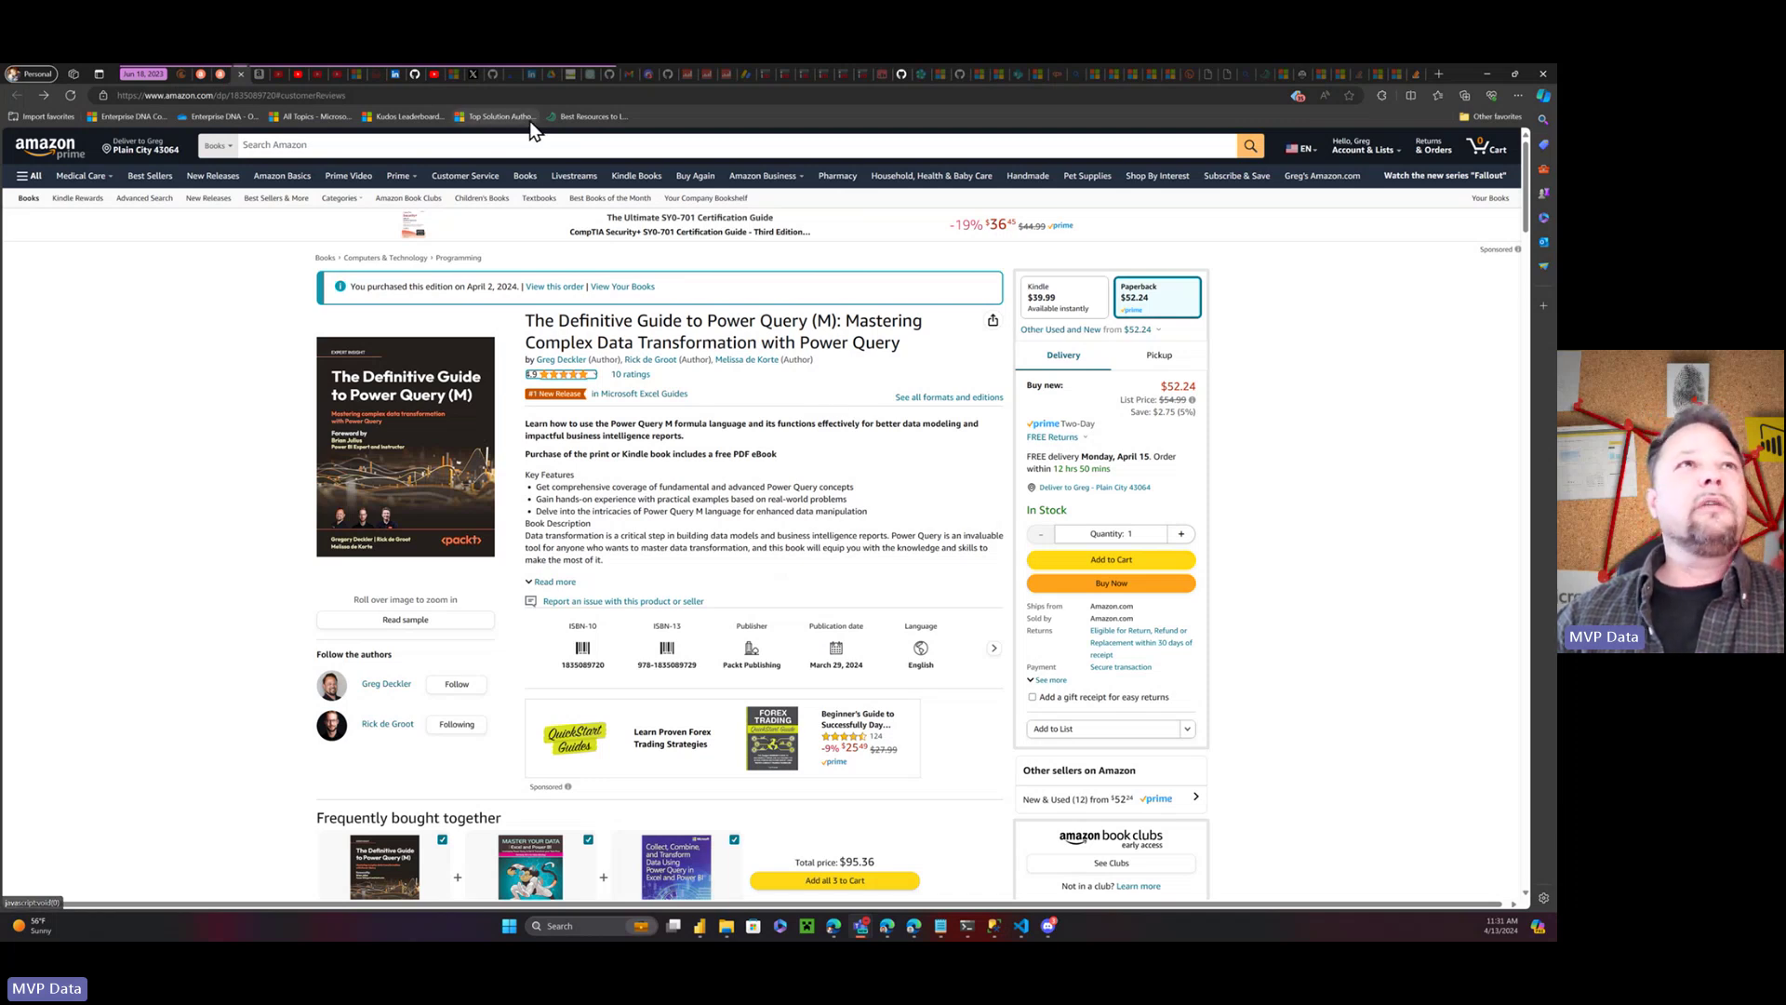
View the LinkedIn notifications and the PowerQueryFunctions repository on GitHub
mouse_move(395, 82)
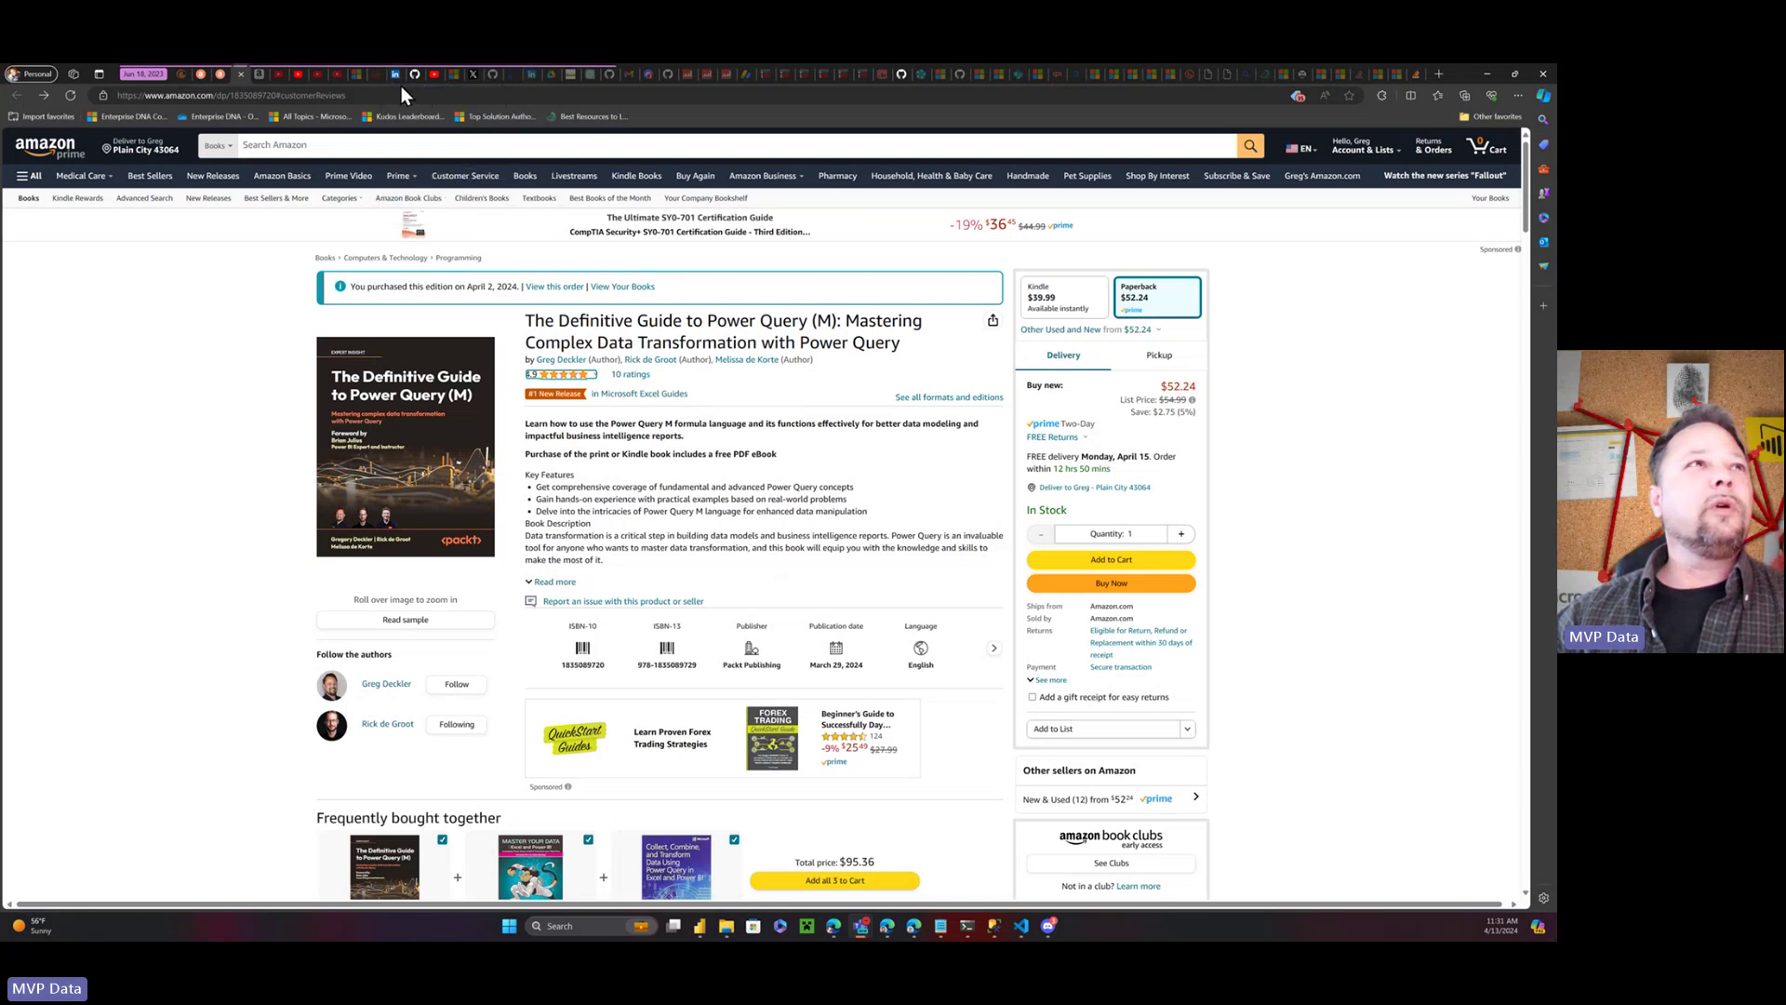
left_click(394, 81)
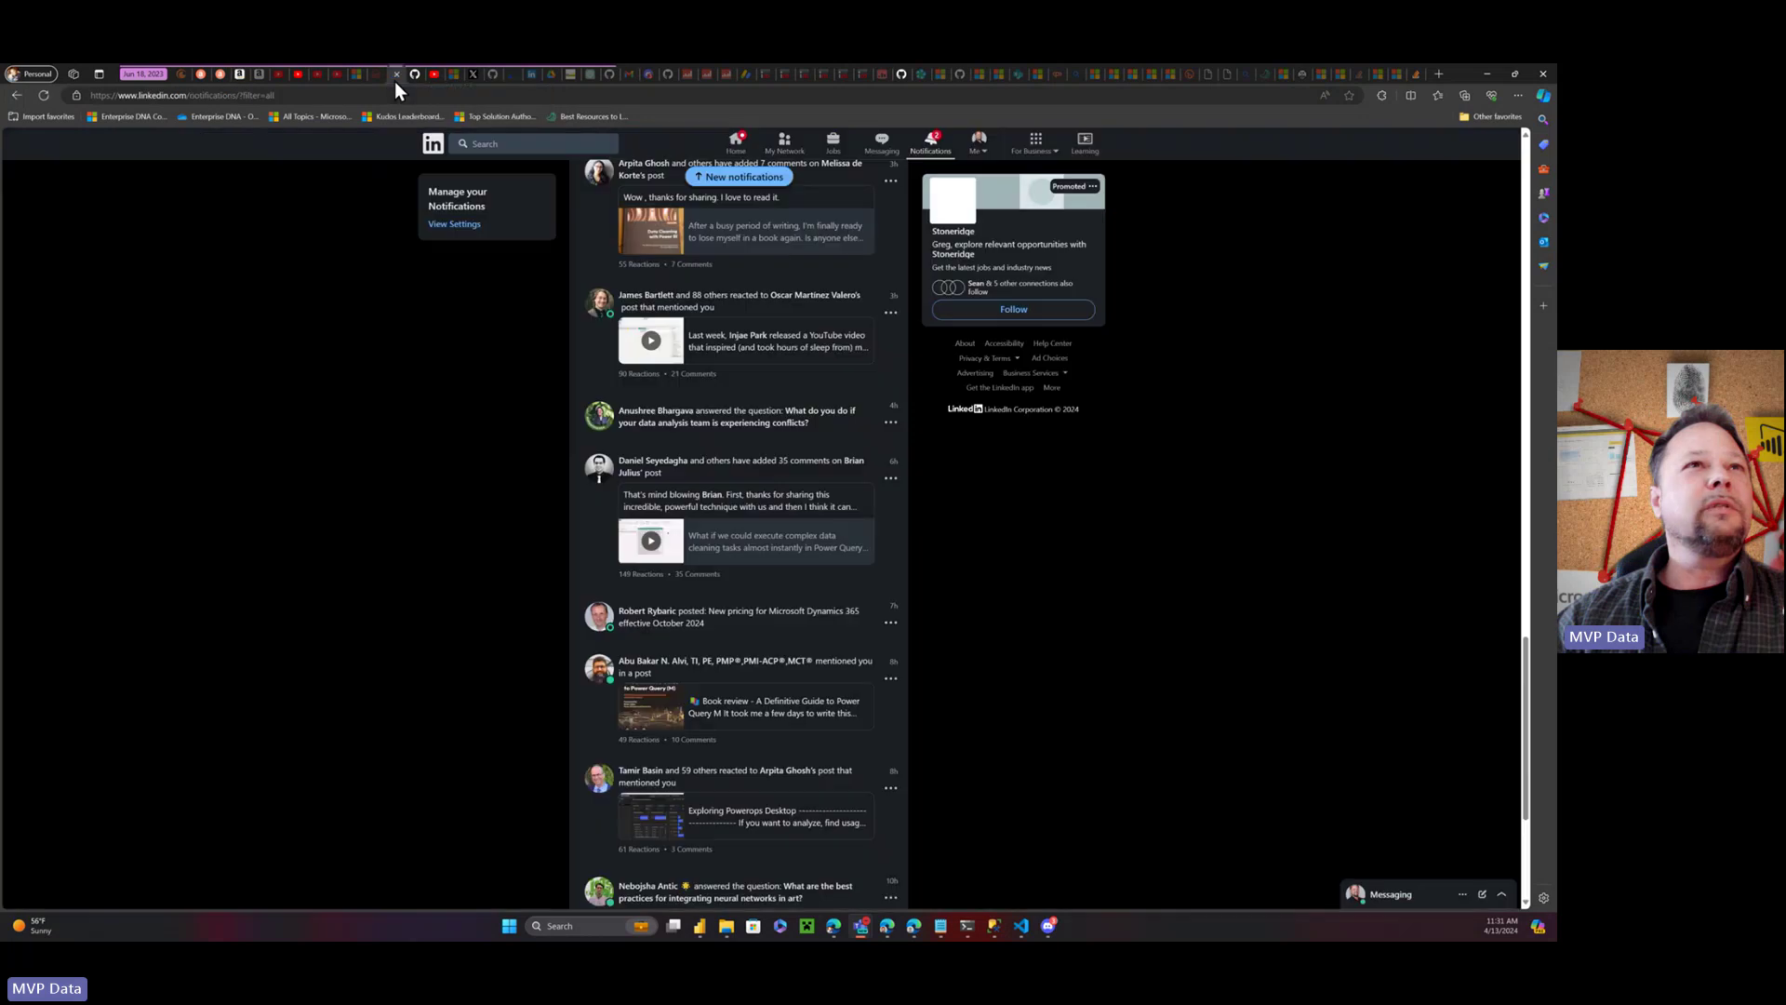
left_click(411, 81)
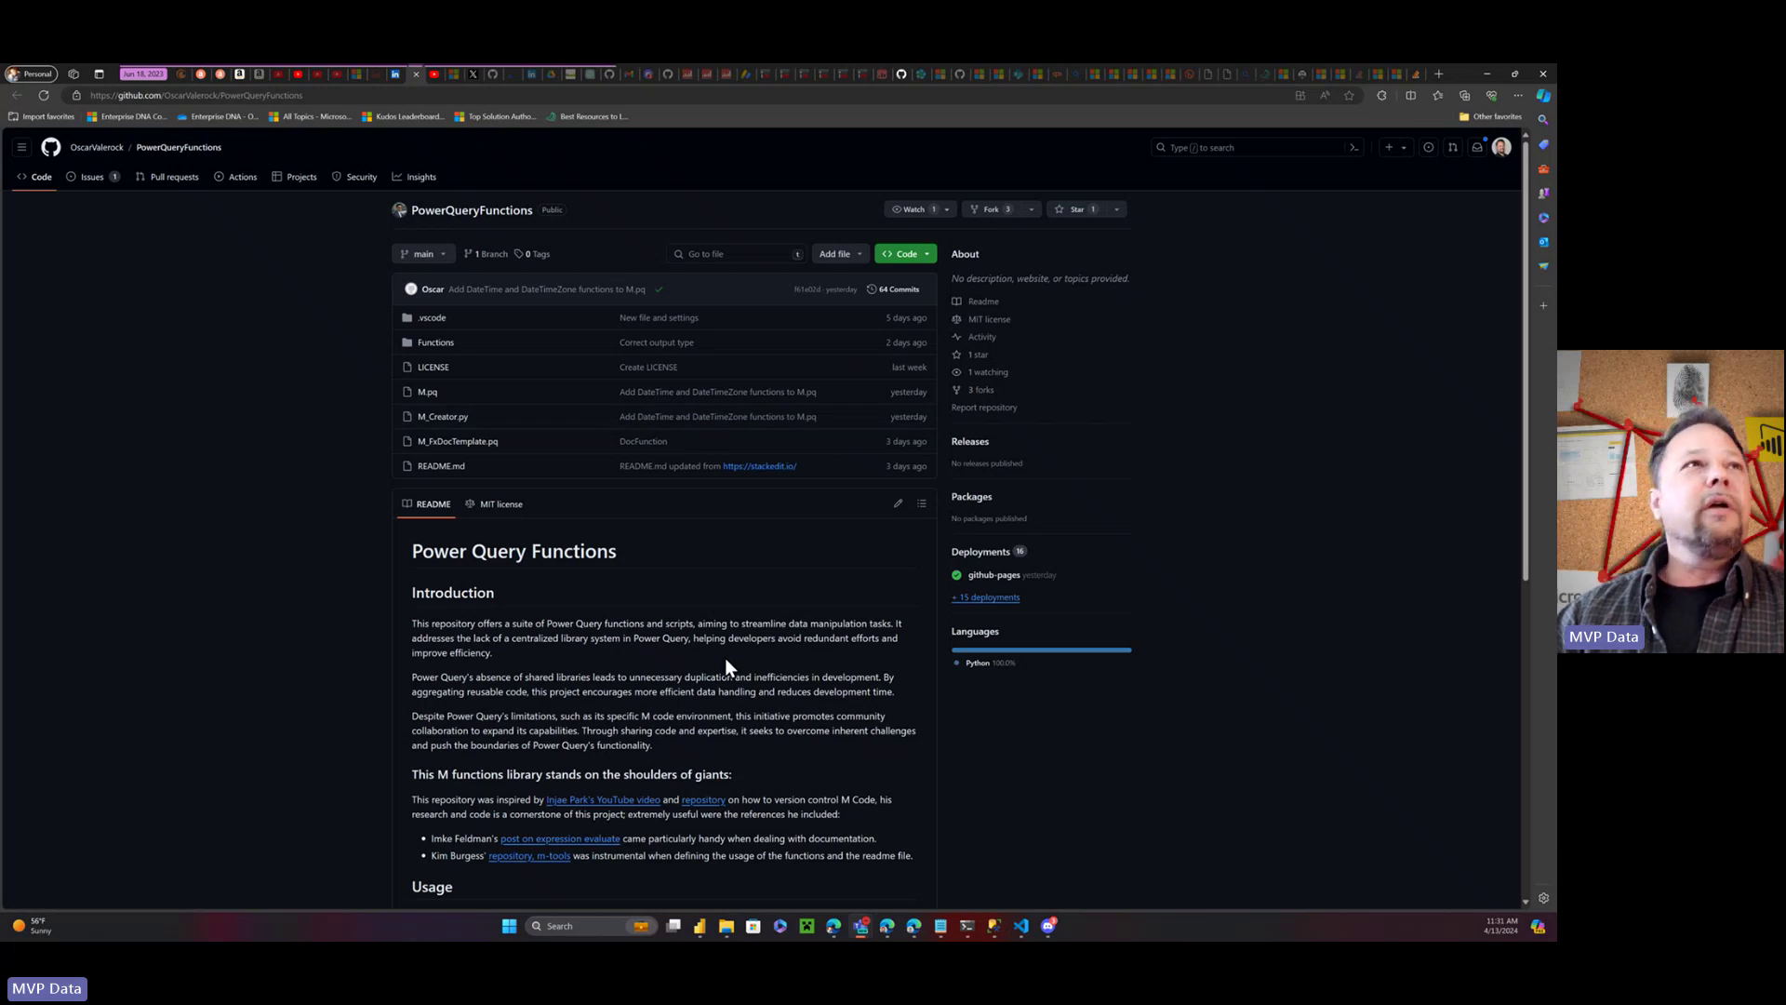
View the YouTube video page on version controlling PowerQuery with external GitHub files, and switch to the power-query channel in Discord
left_click(431, 80)
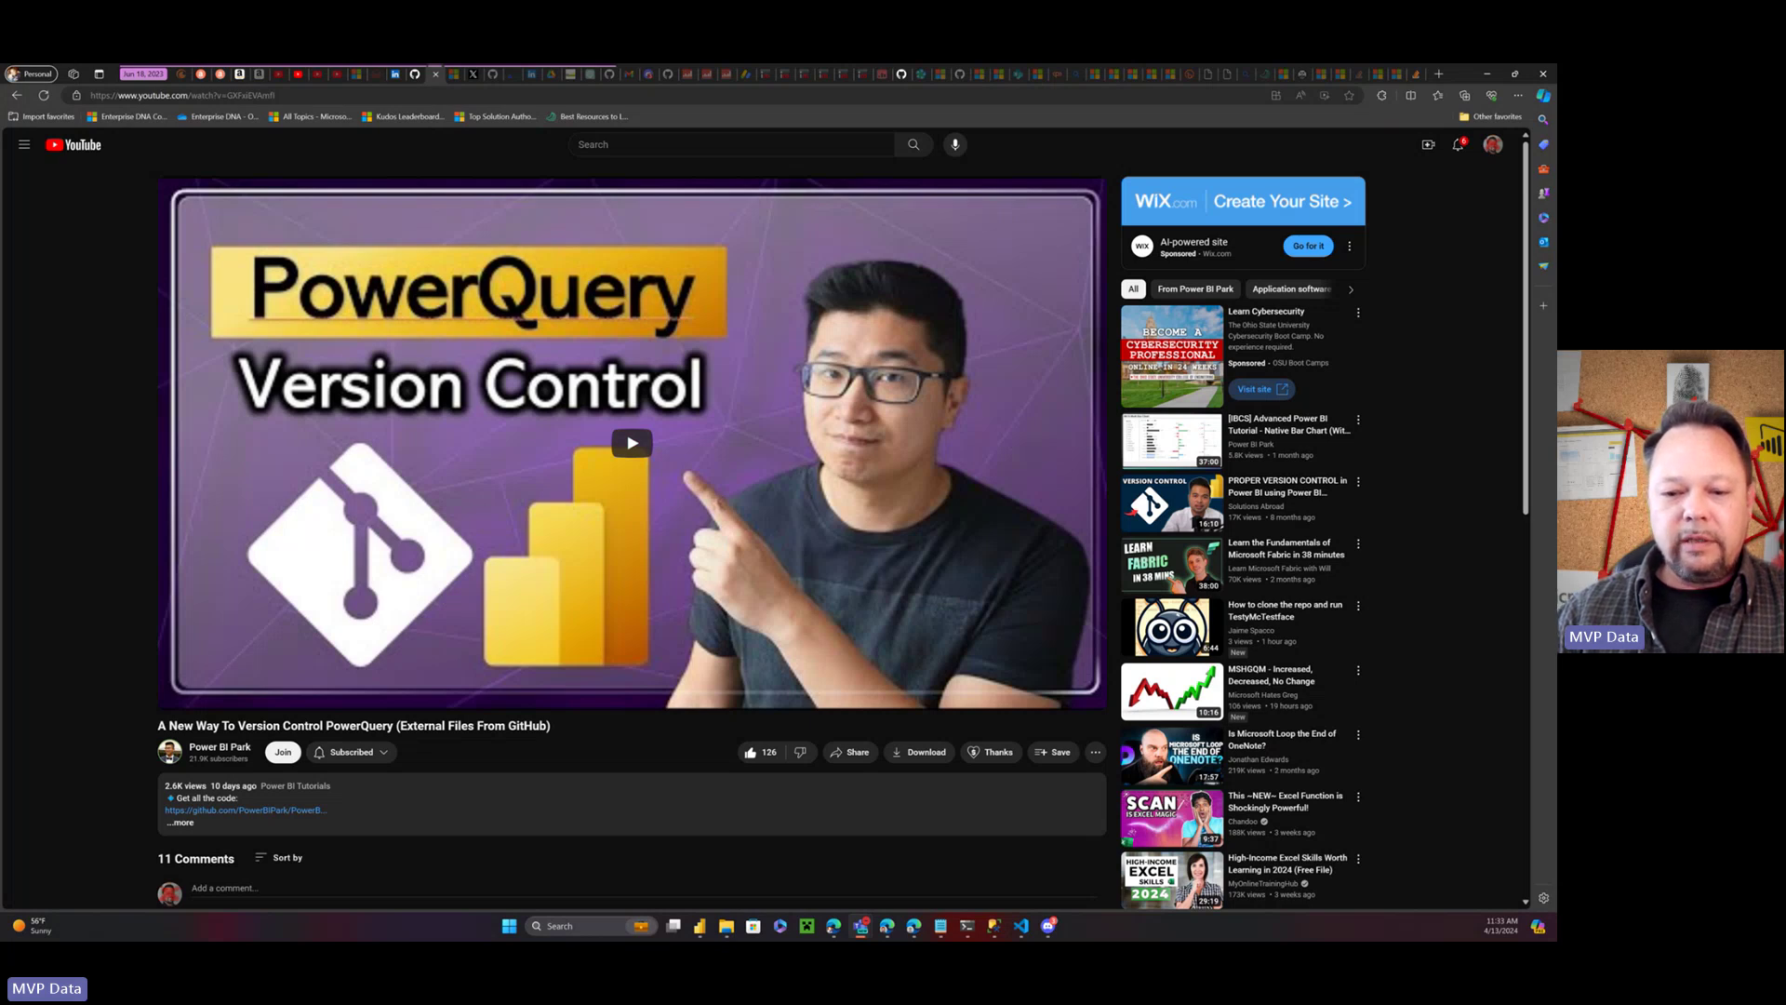
key("alt+Tab")
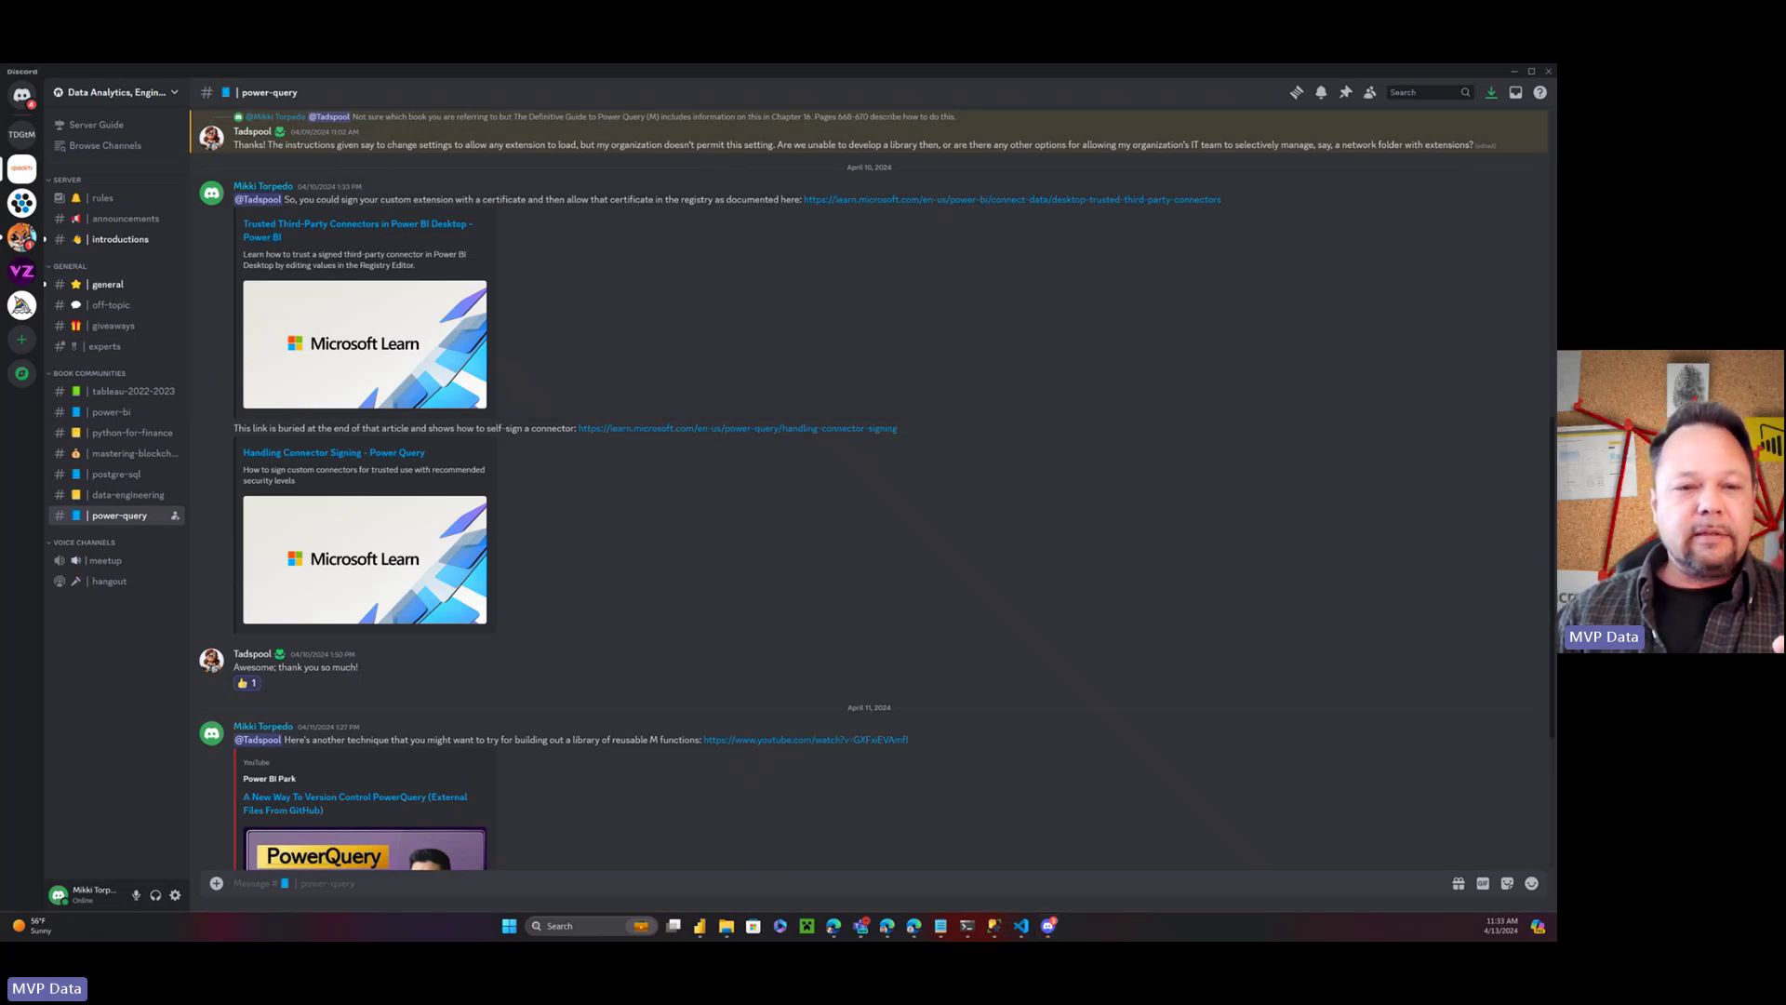
Switch to Power BI Desktop and examine the Data Extensions settings in the global security options, cancelling without changes
left_click_drag(0, 283, 919, 172)
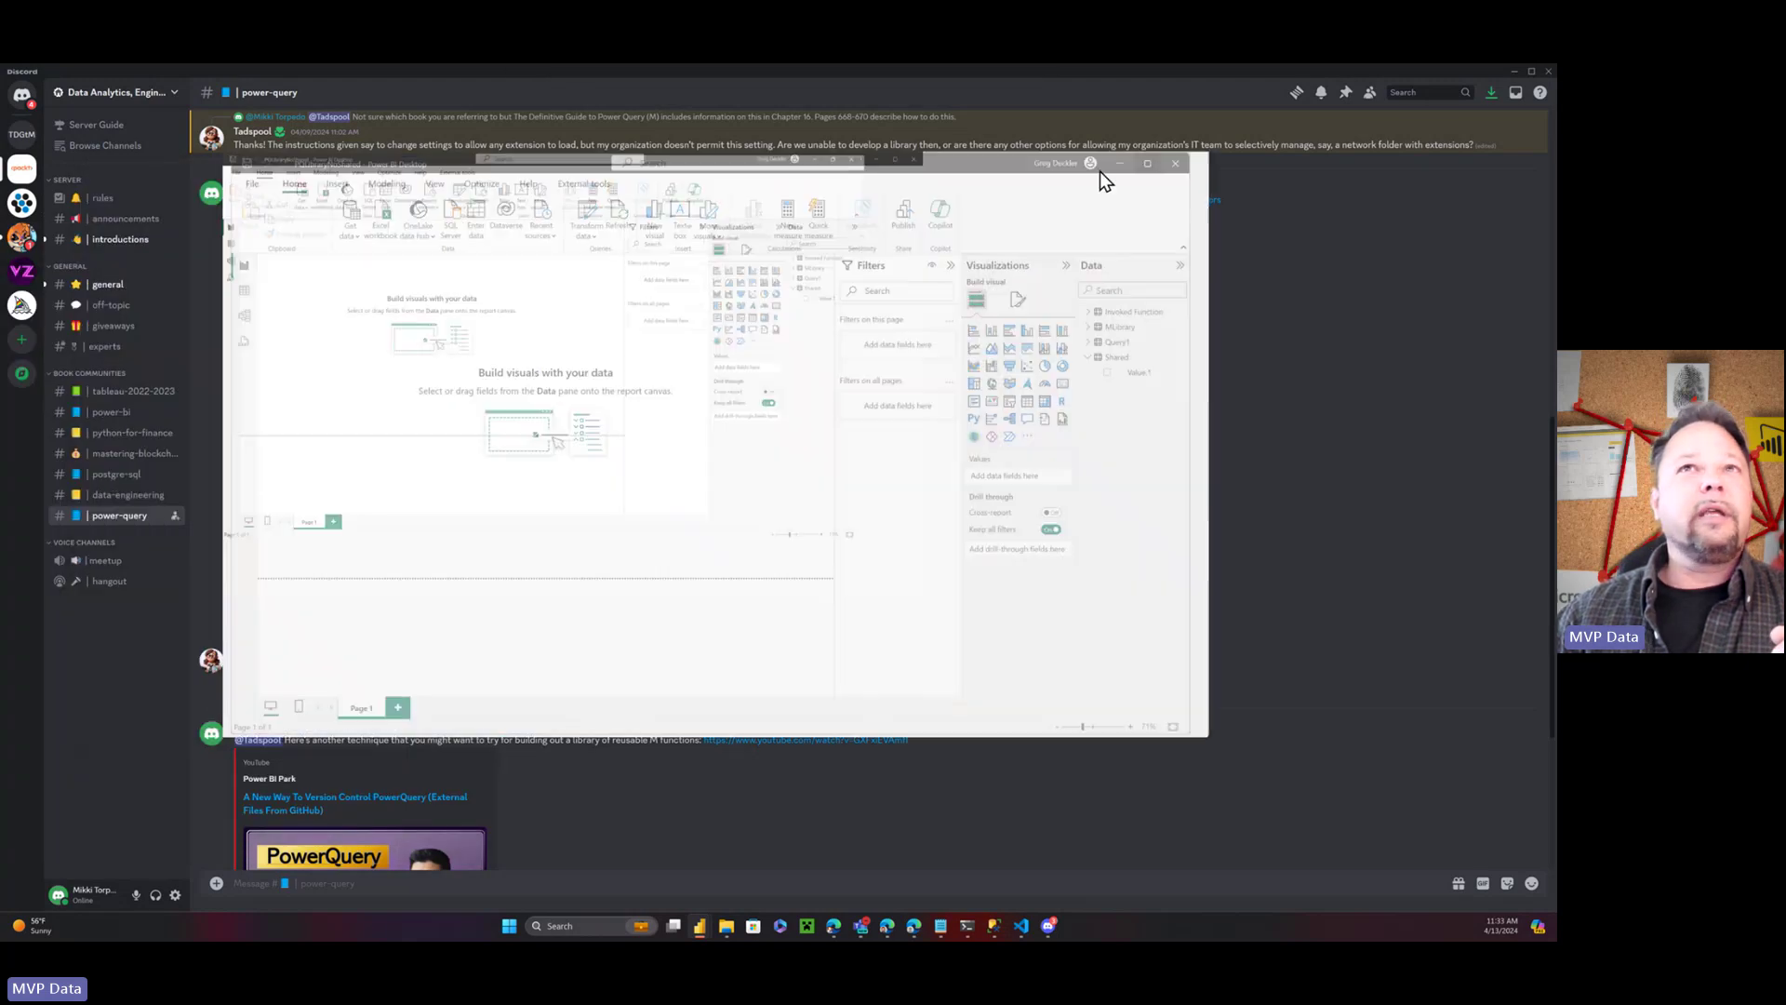
left_click(1128, 169)
left_click(18, 94)
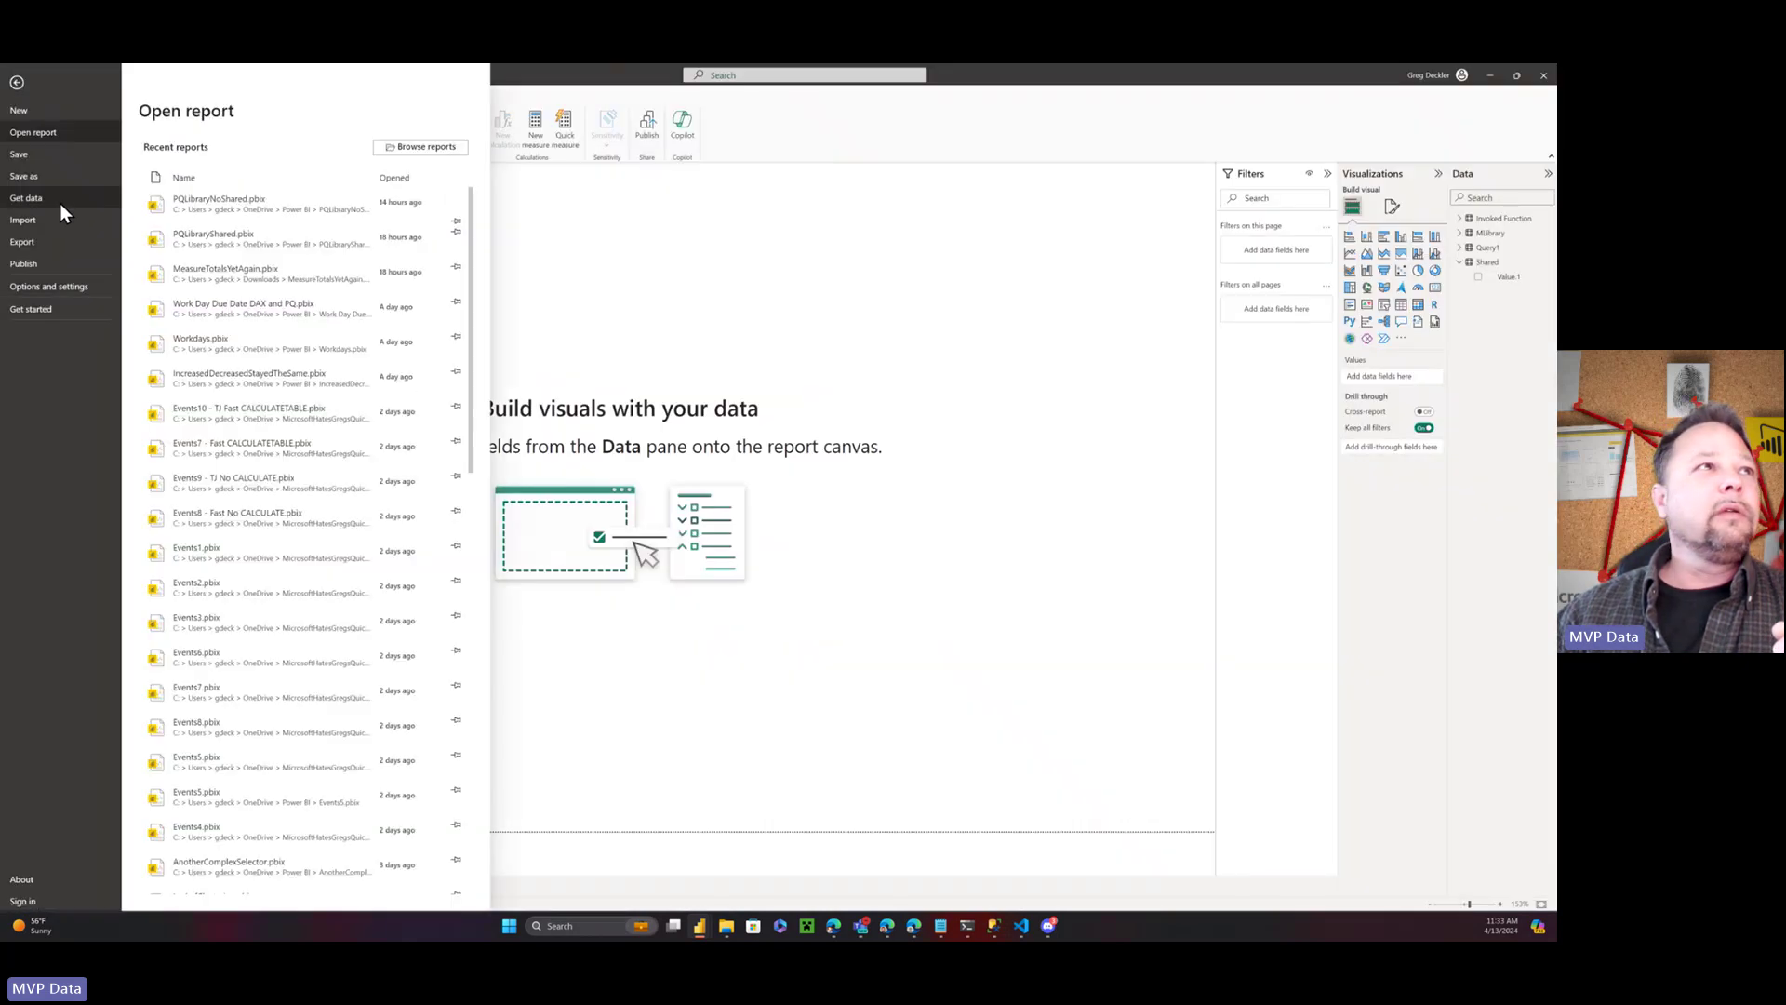
left_click(45, 284)
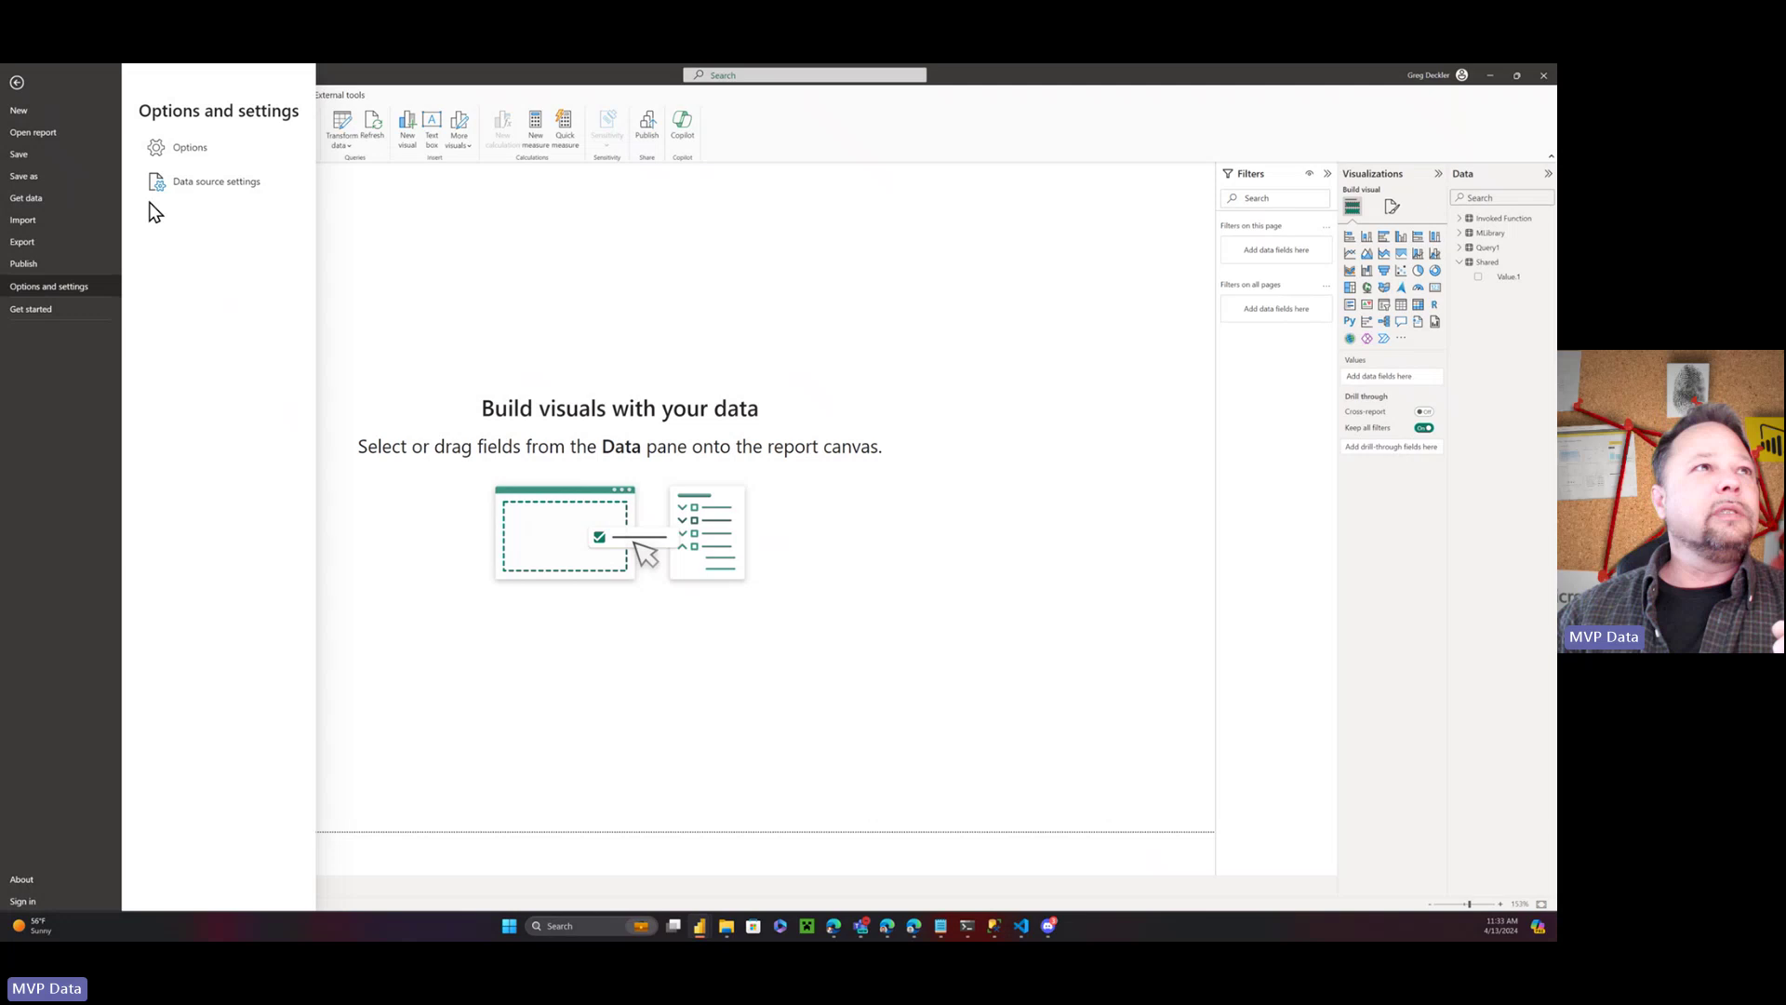
left_click(195, 149)
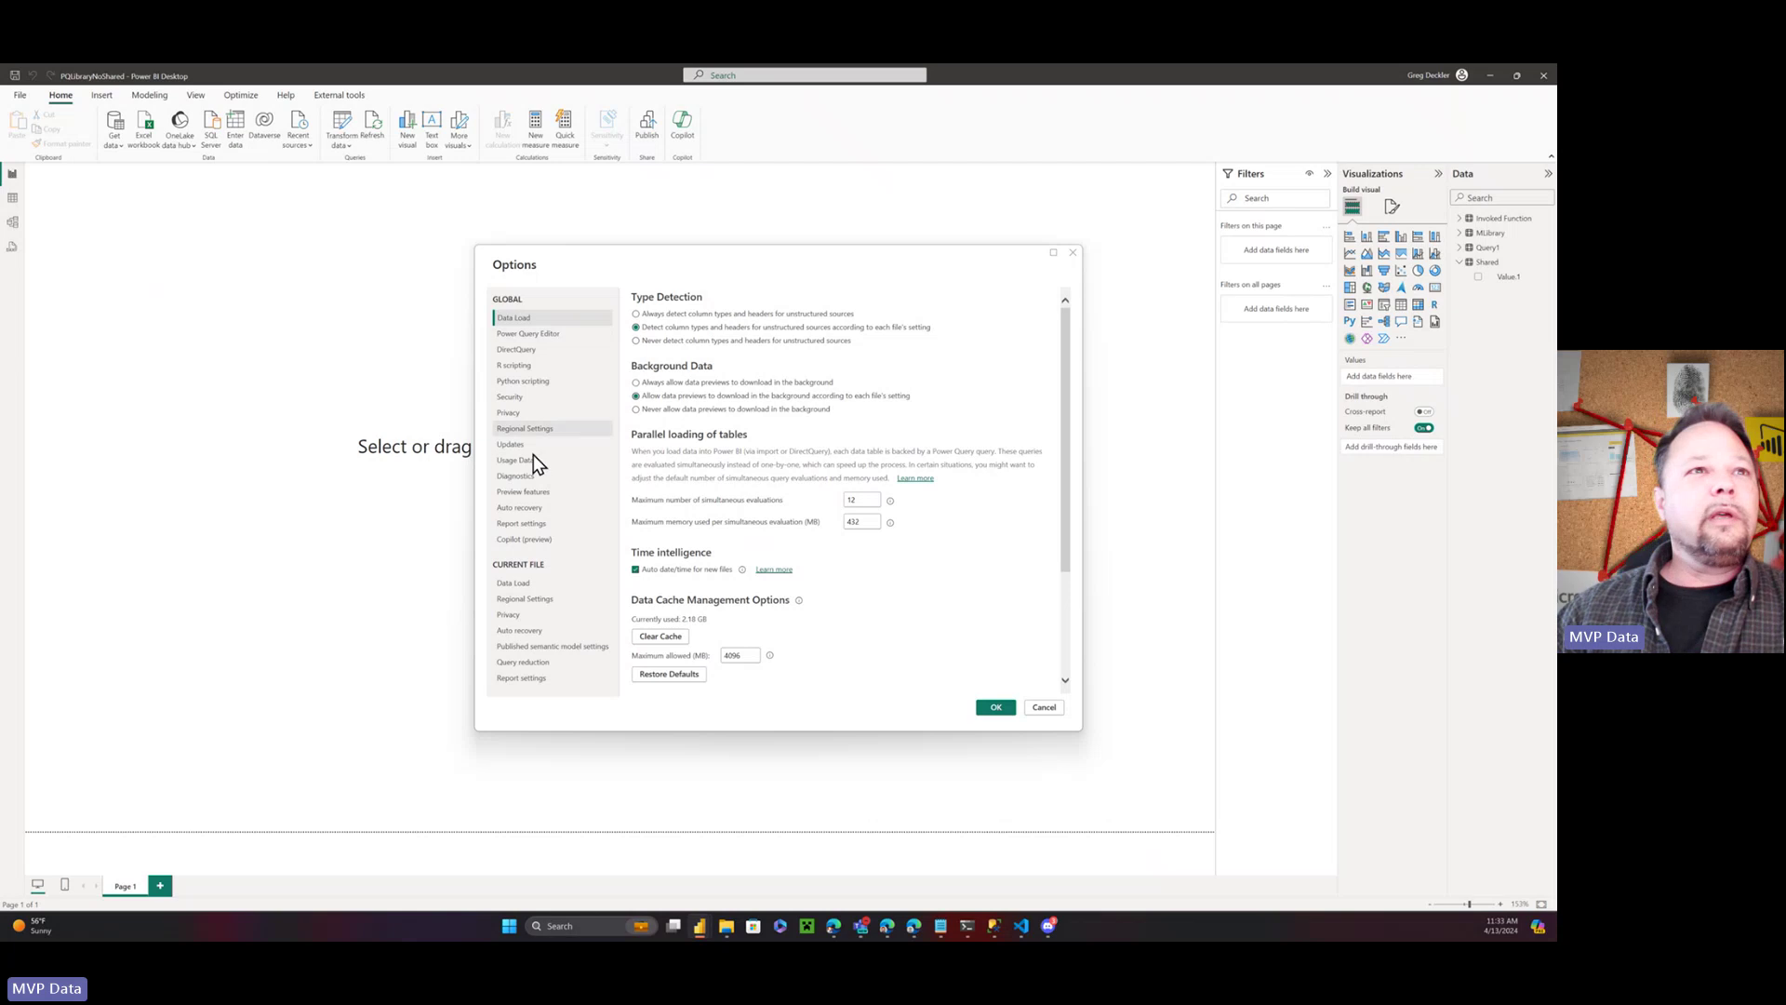
left_click(536, 398)
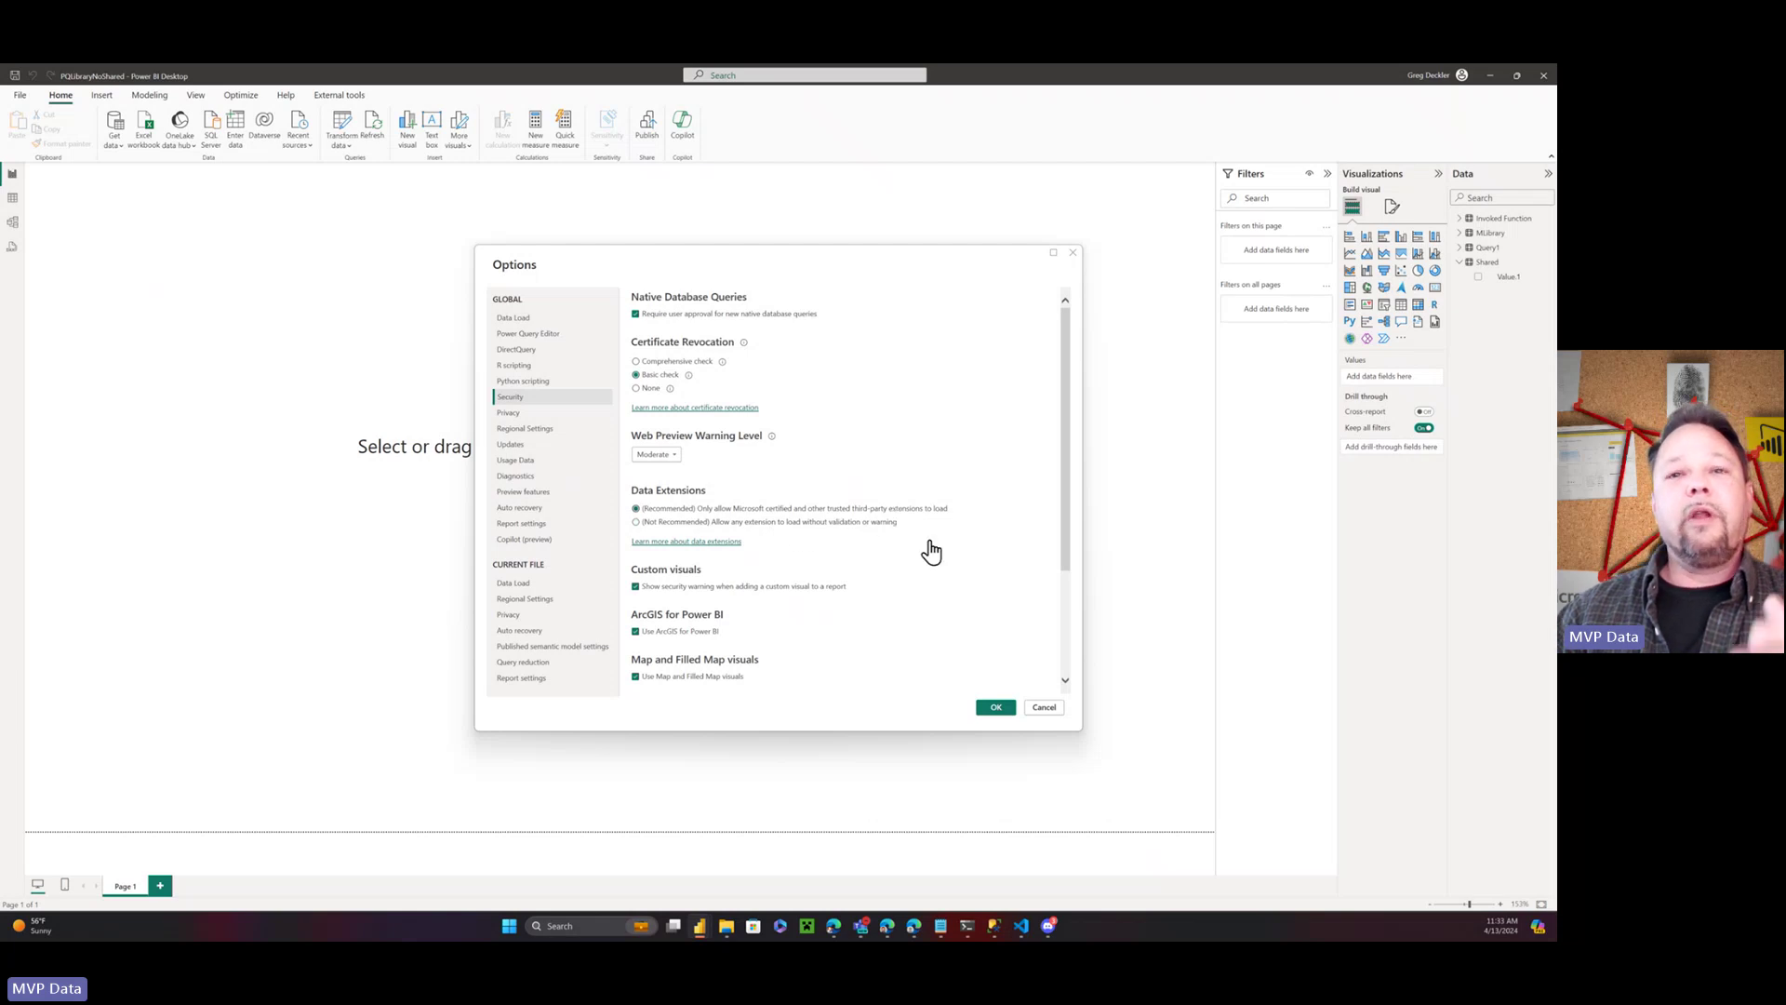
left_click(1044, 708)
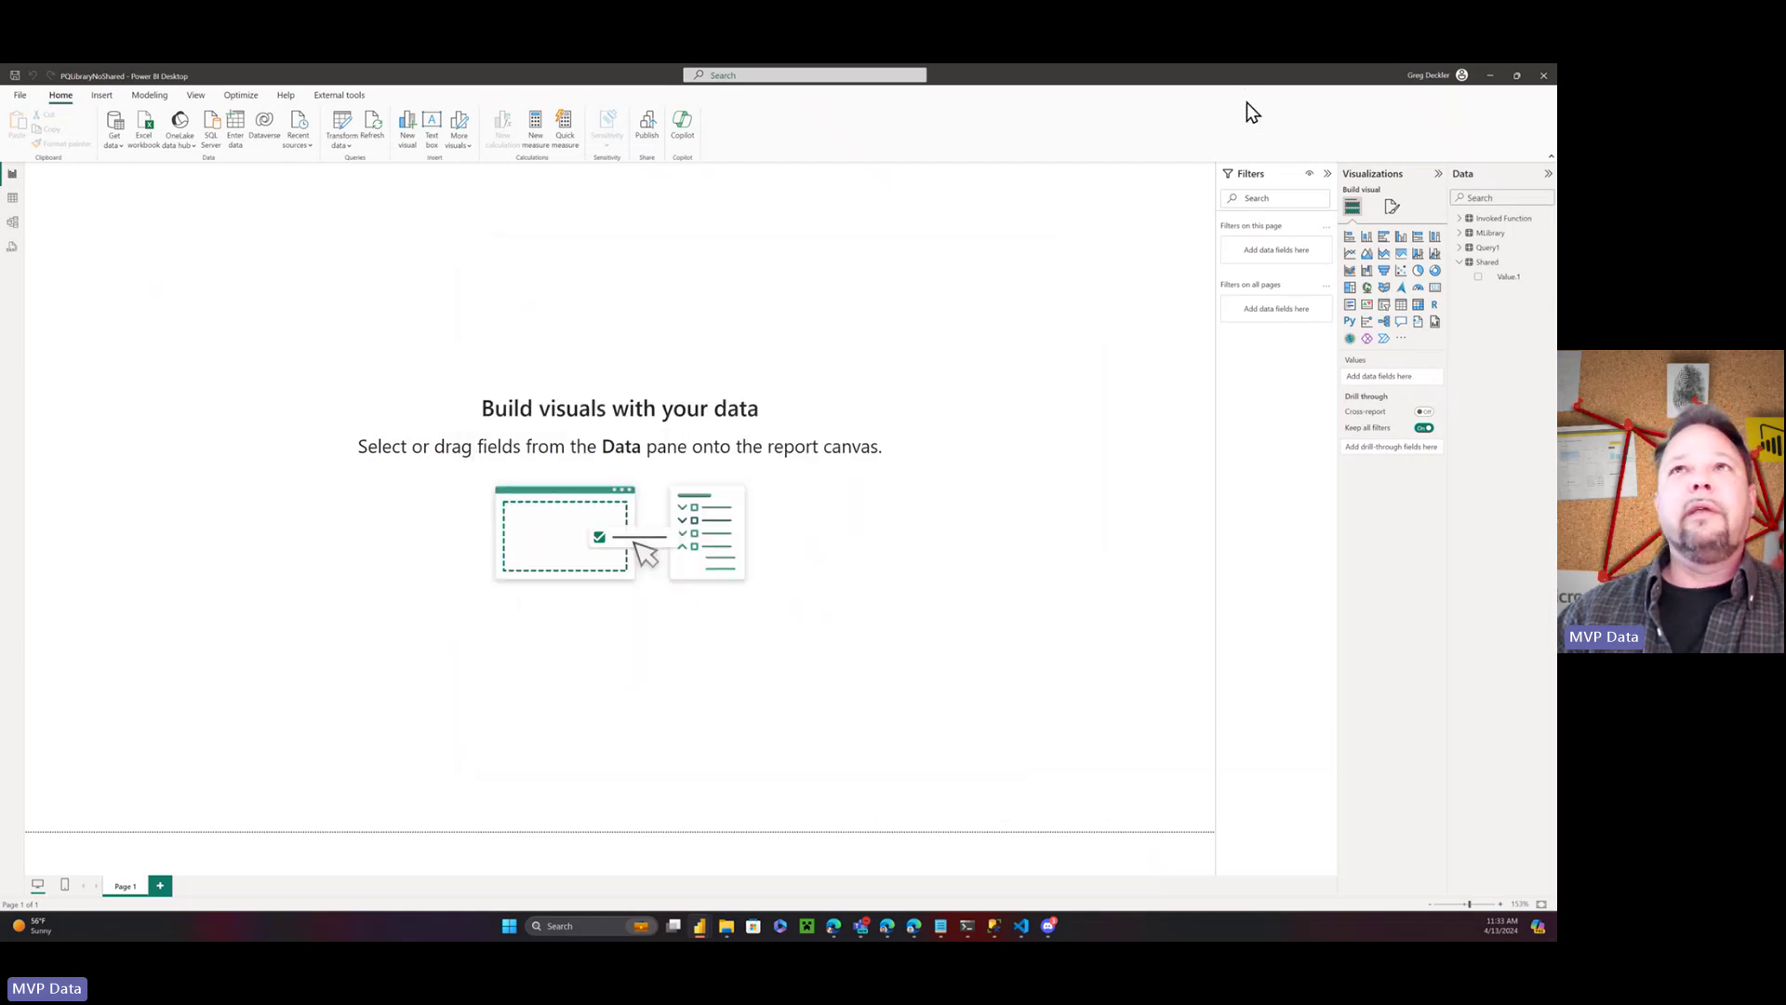
Return to Discord's power-query channel and read the post on creating a function library from a text file
key("super+Down")
key("super+Down")
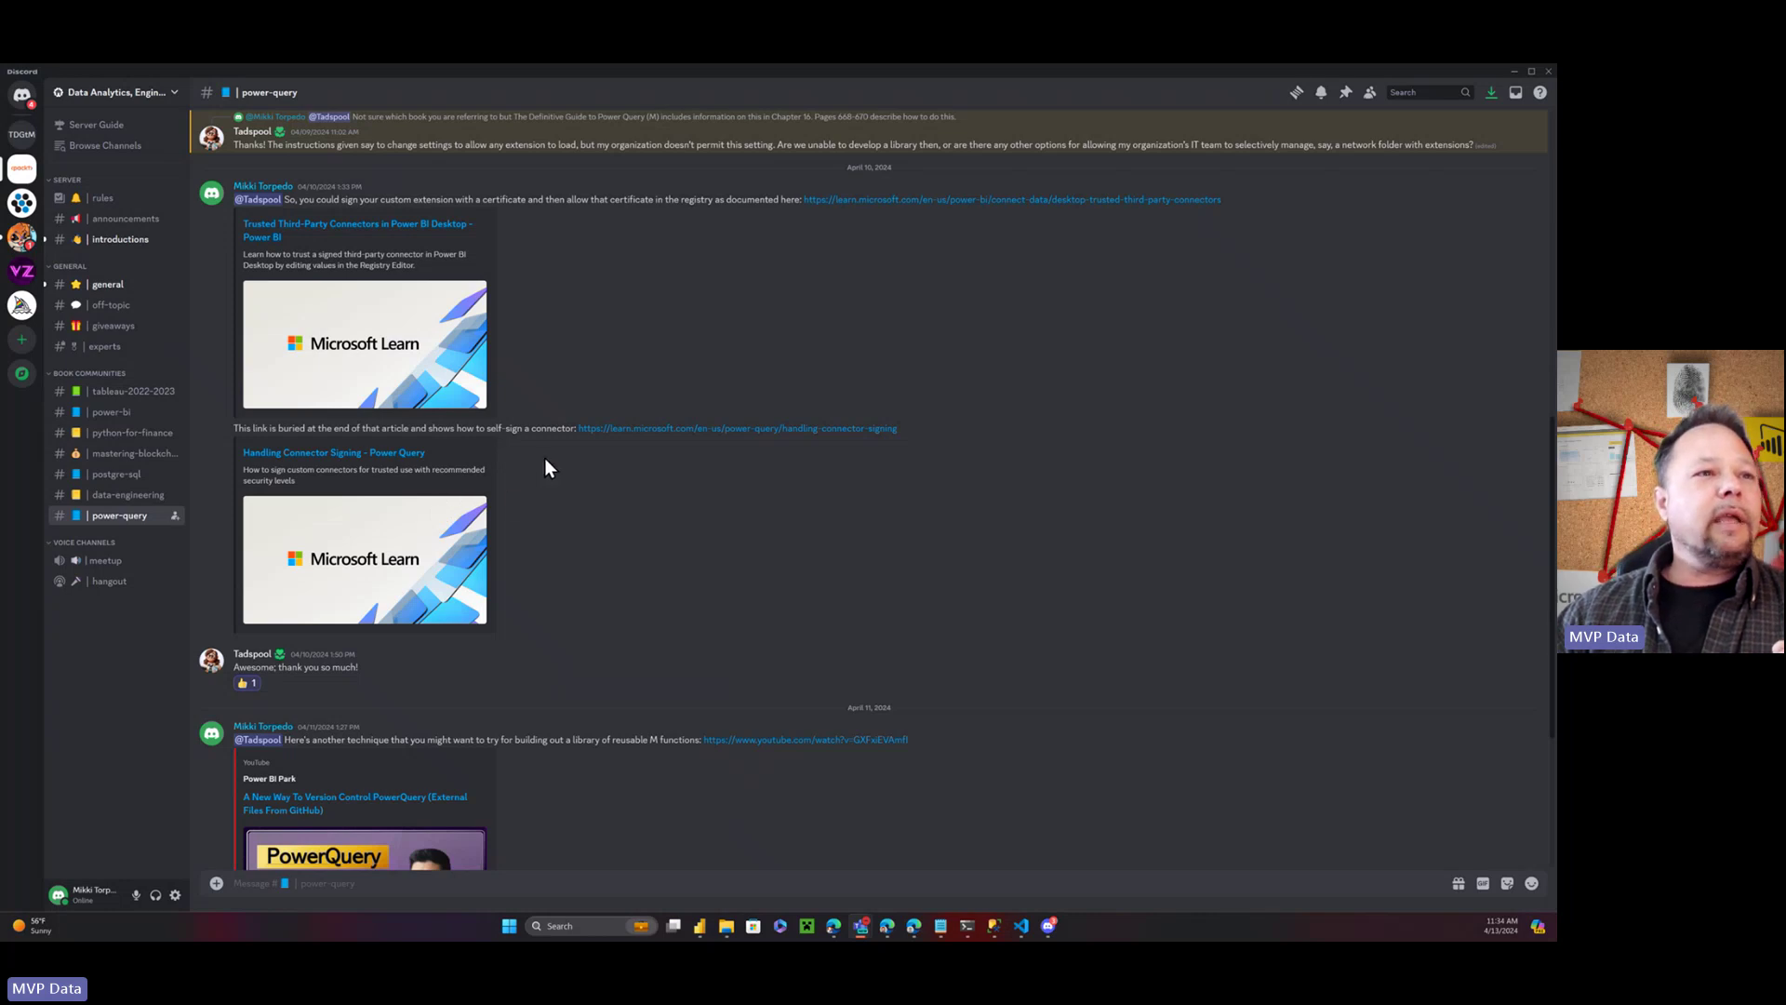
scroll(544, 458, "down", 4)
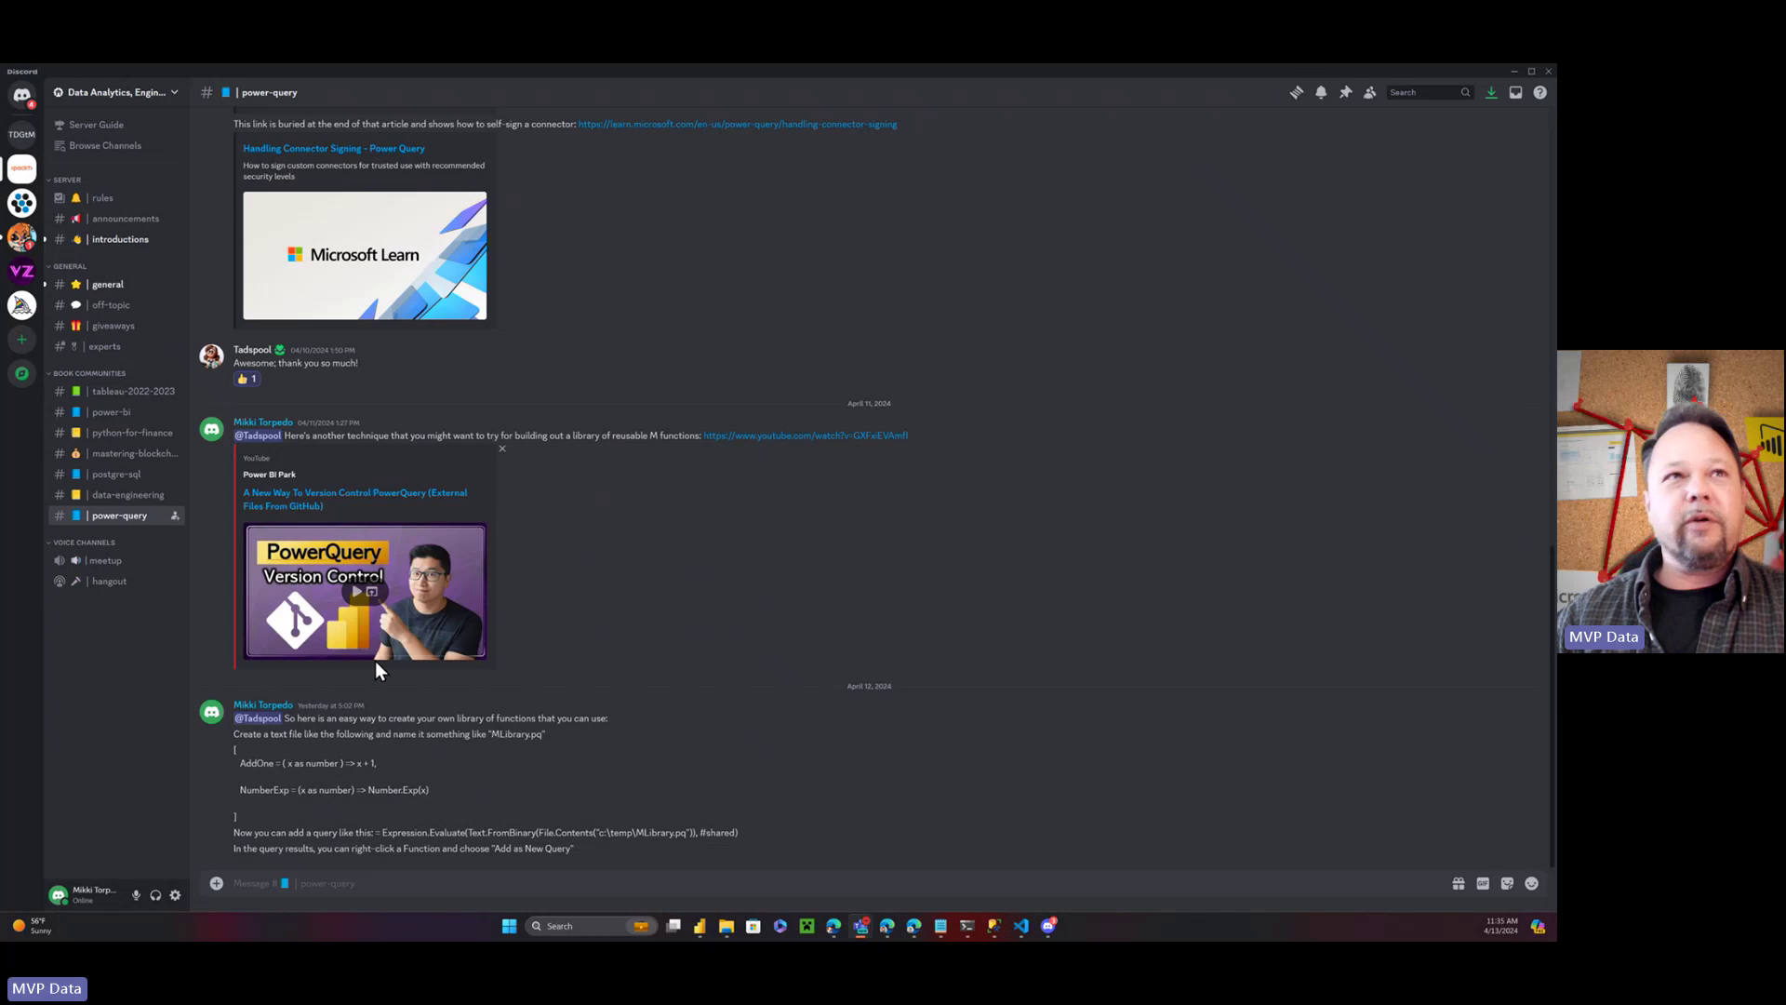
Switch to the Power Query Editor for PQLibraryShared and examine the #shared argument in Query1's Expression.Evaluate formula
left_click(1531, 72)
left_click(579, 223)
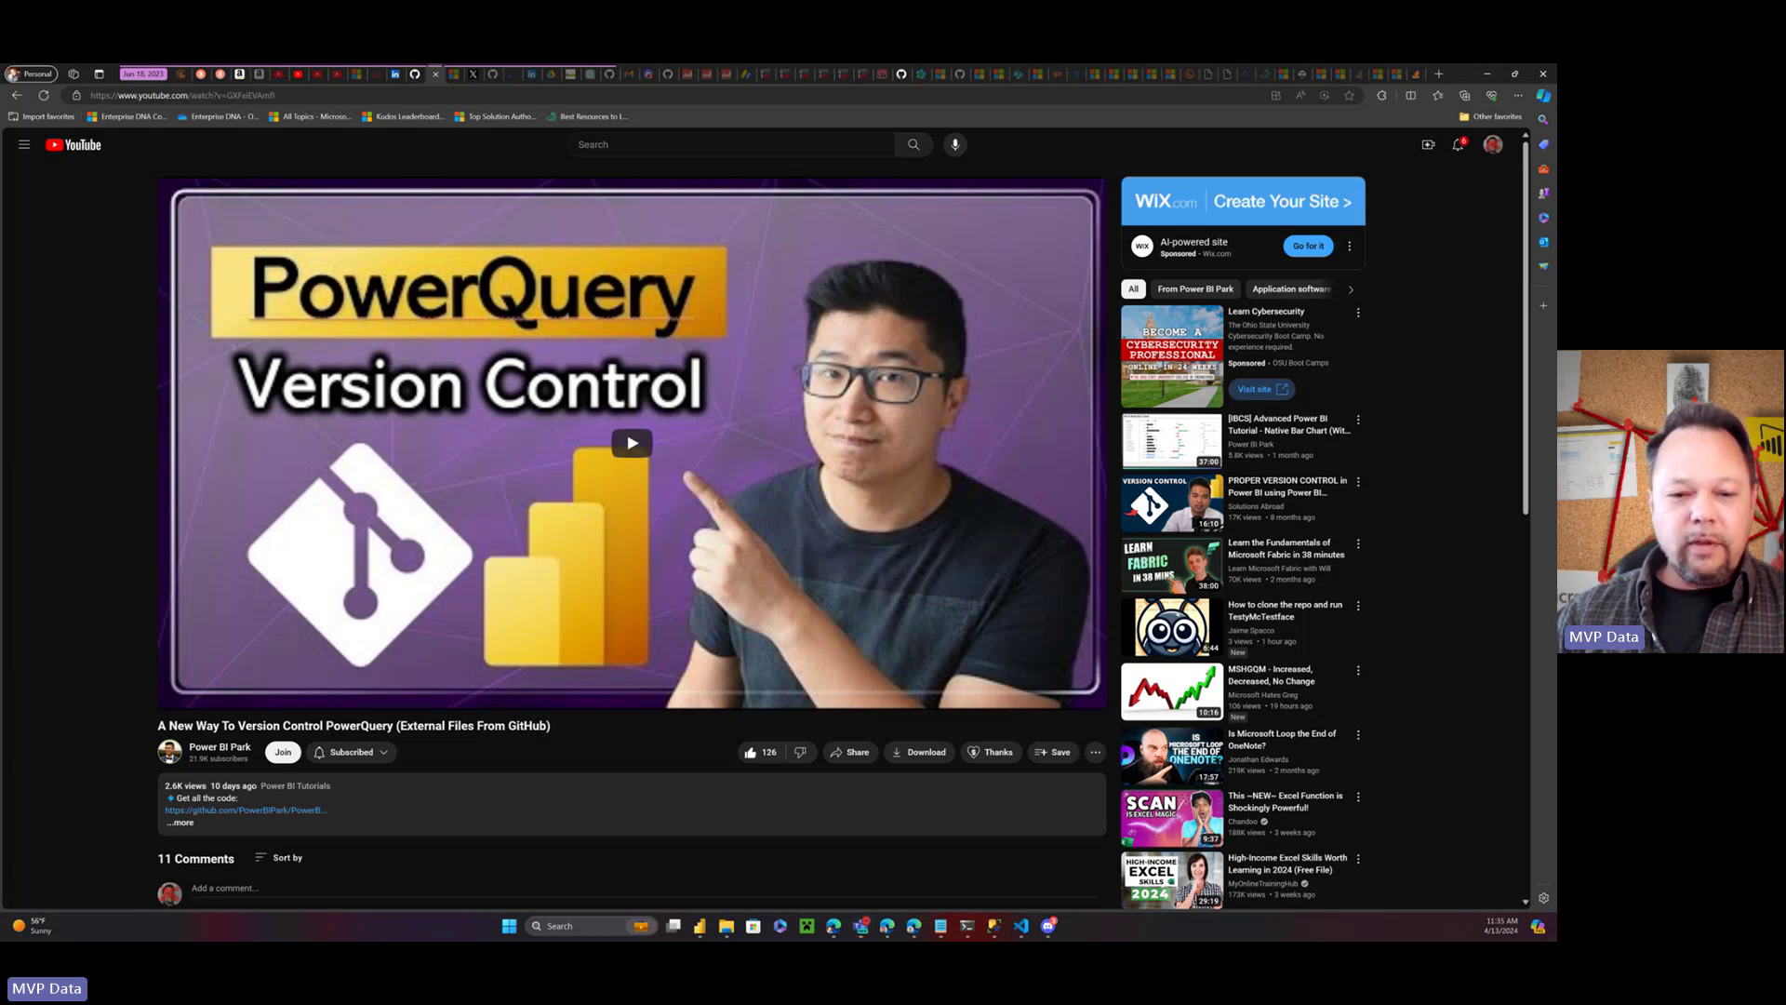
key("alt+Tab")
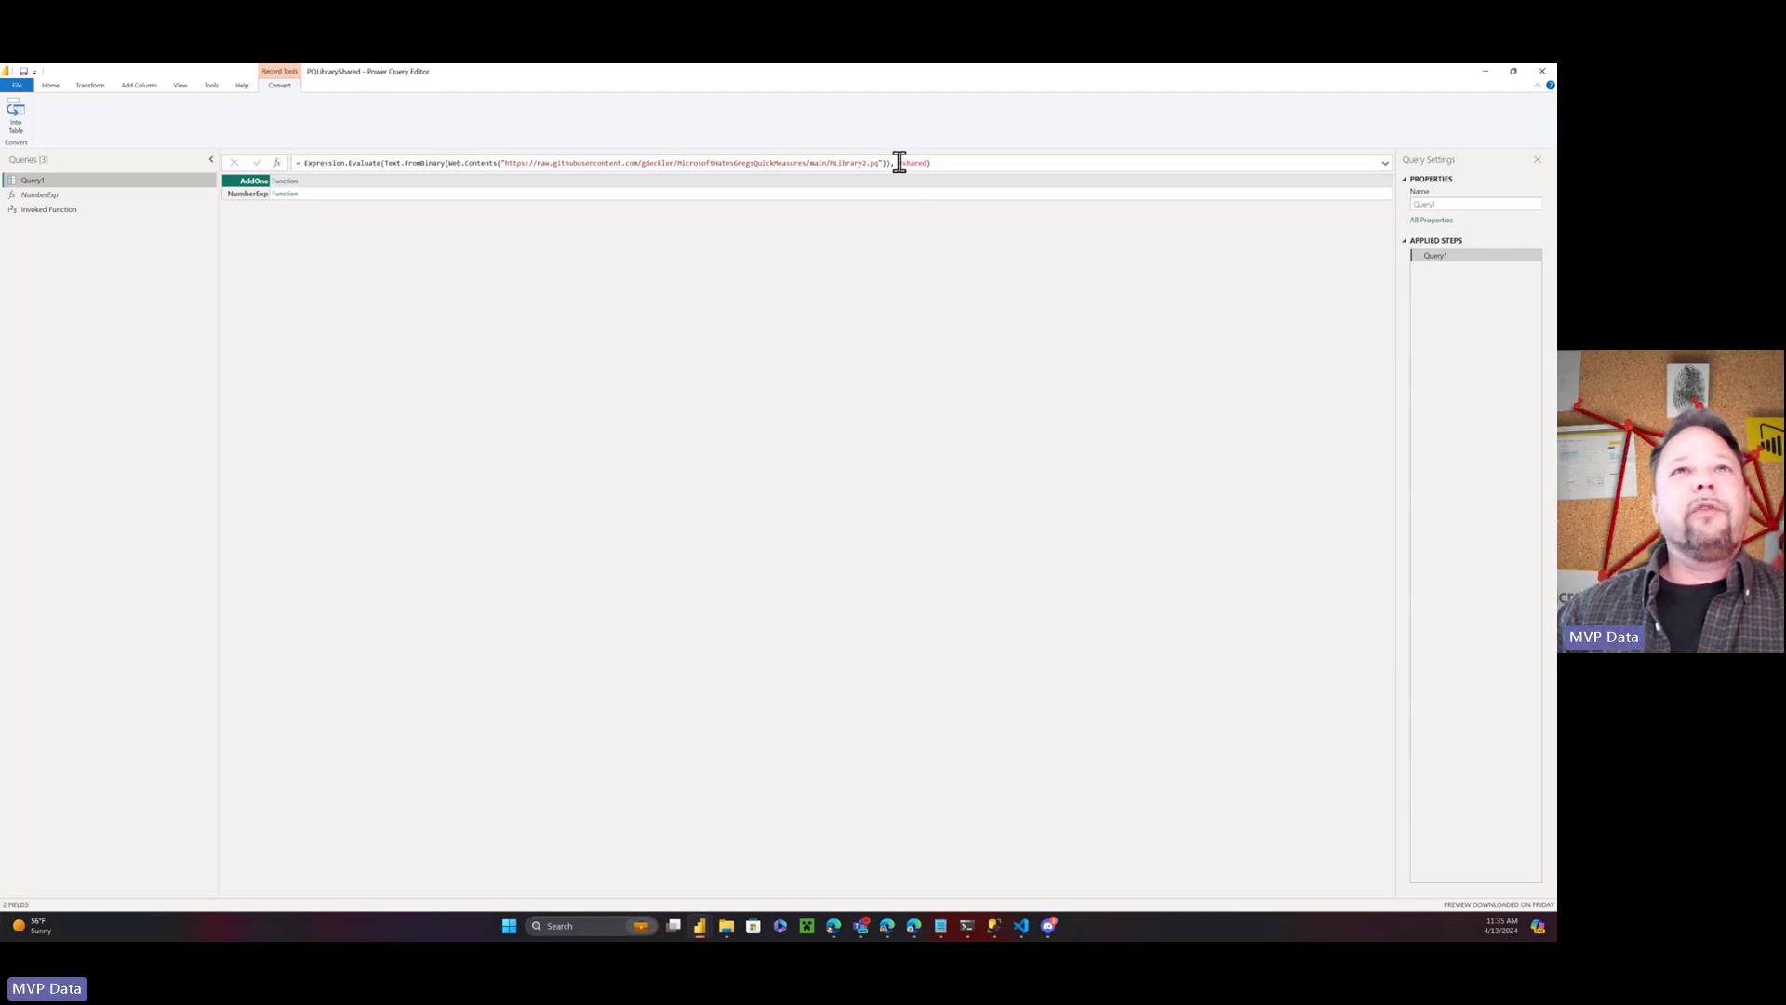
left_click_drag(900, 164, 922, 163)
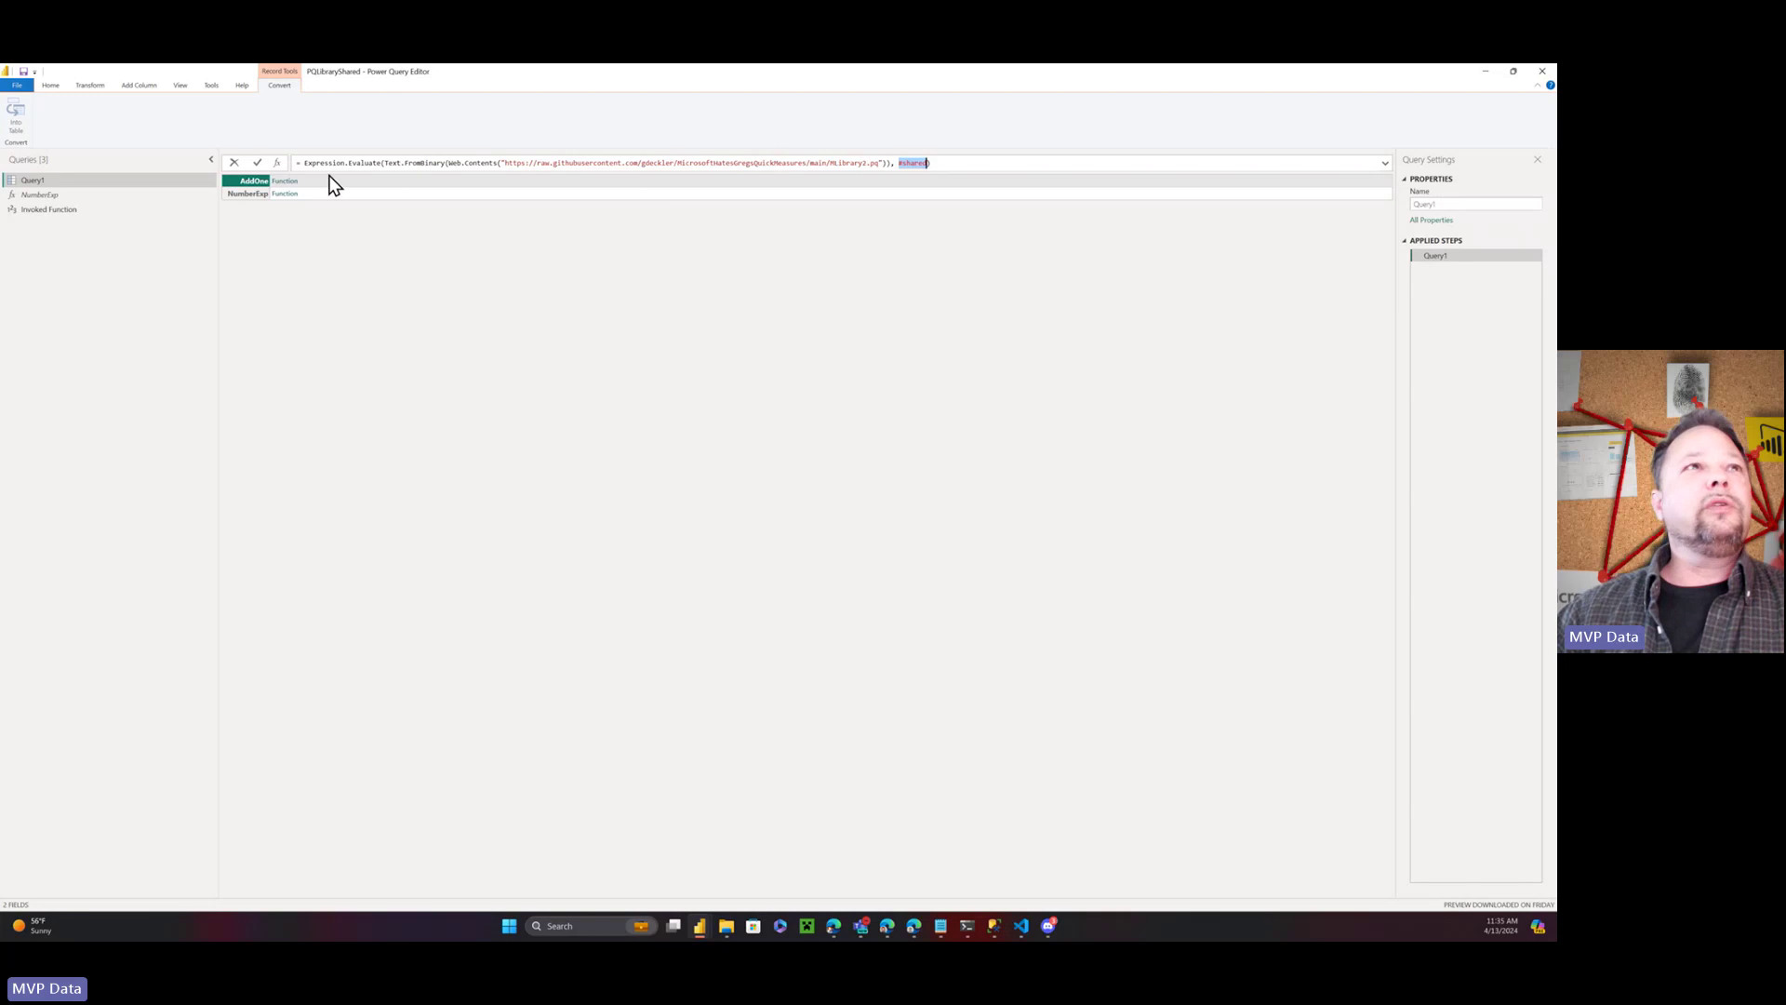
mouse_move(368, 164)
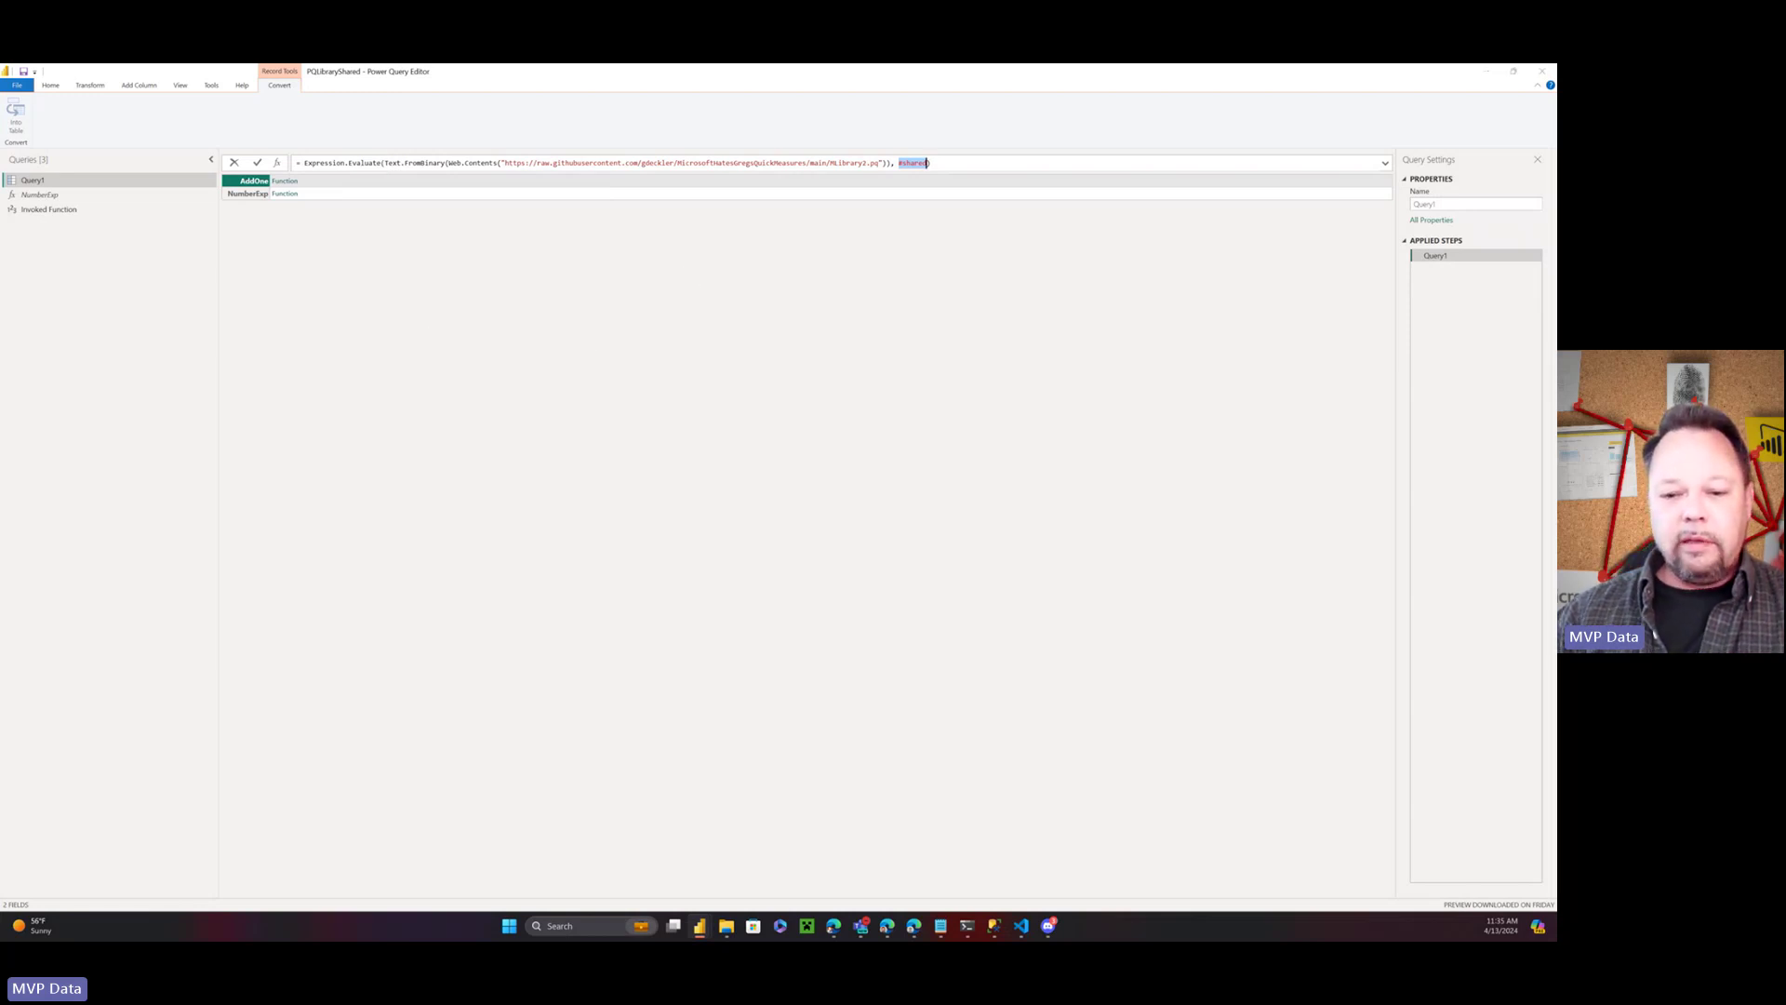
Switch to Notepad and examine the record brackets and the AddOne and NumberExp function definitions in MLibrary2.pq
key("alt+Tab")
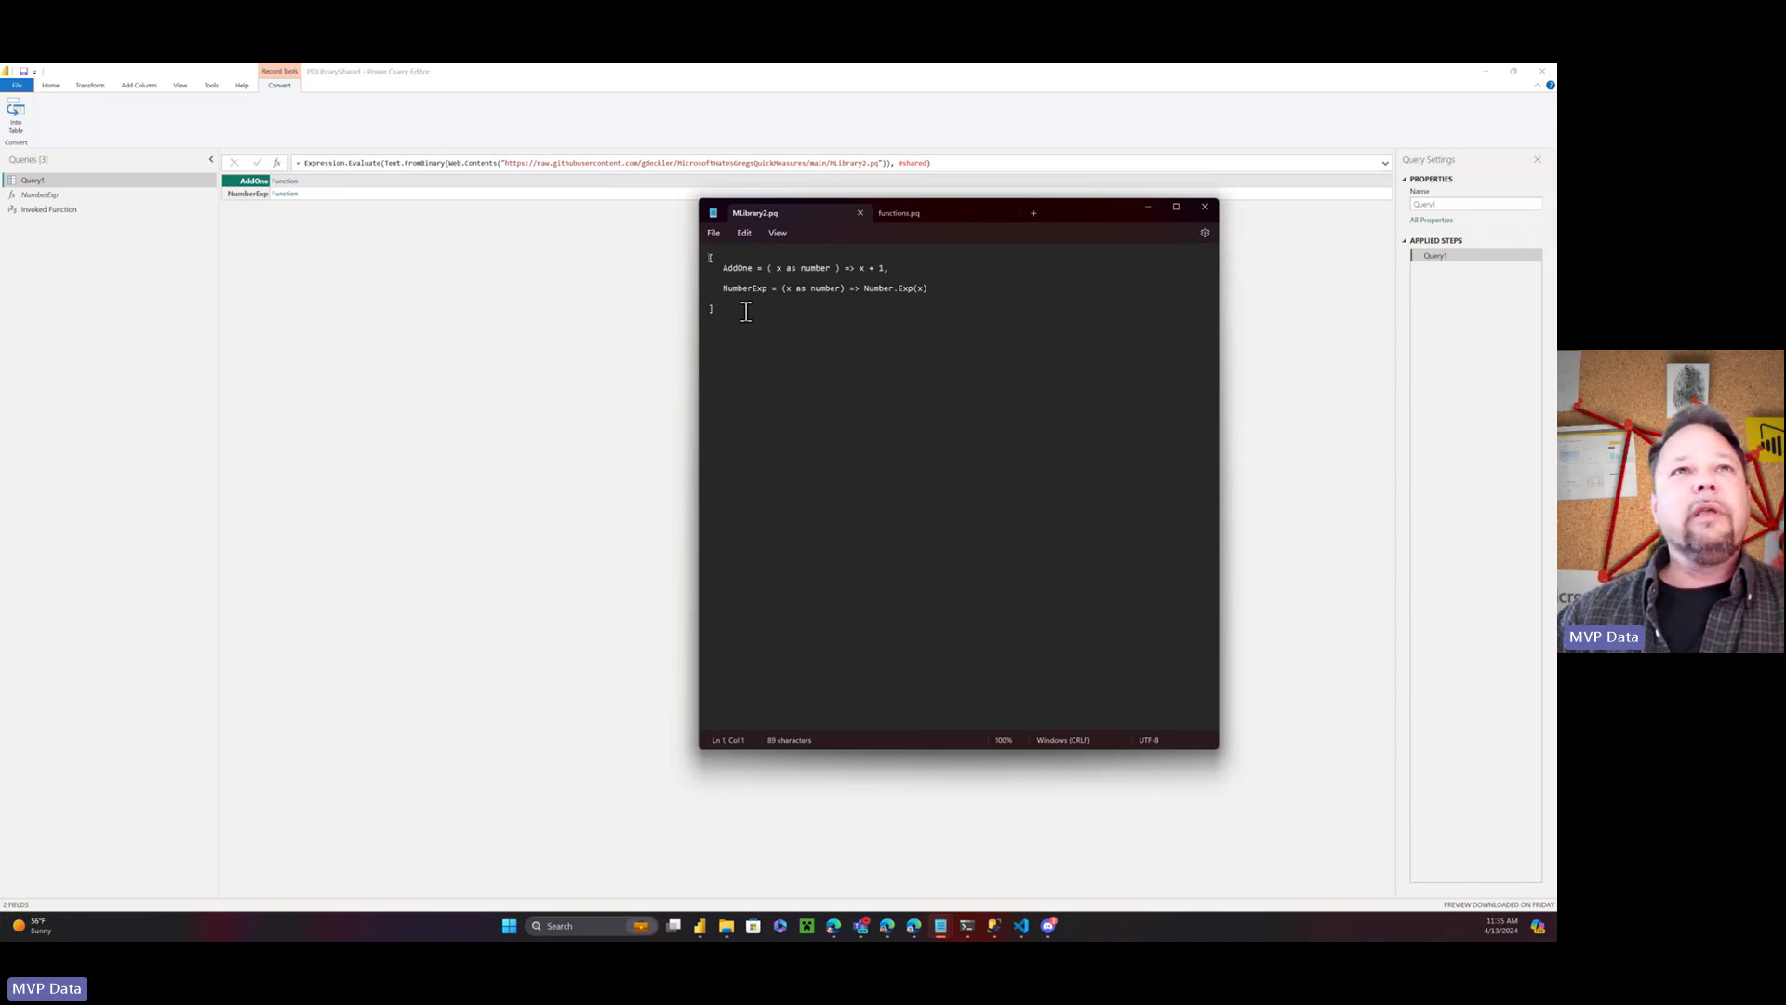
left_click_drag(724, 270, 827, 270)
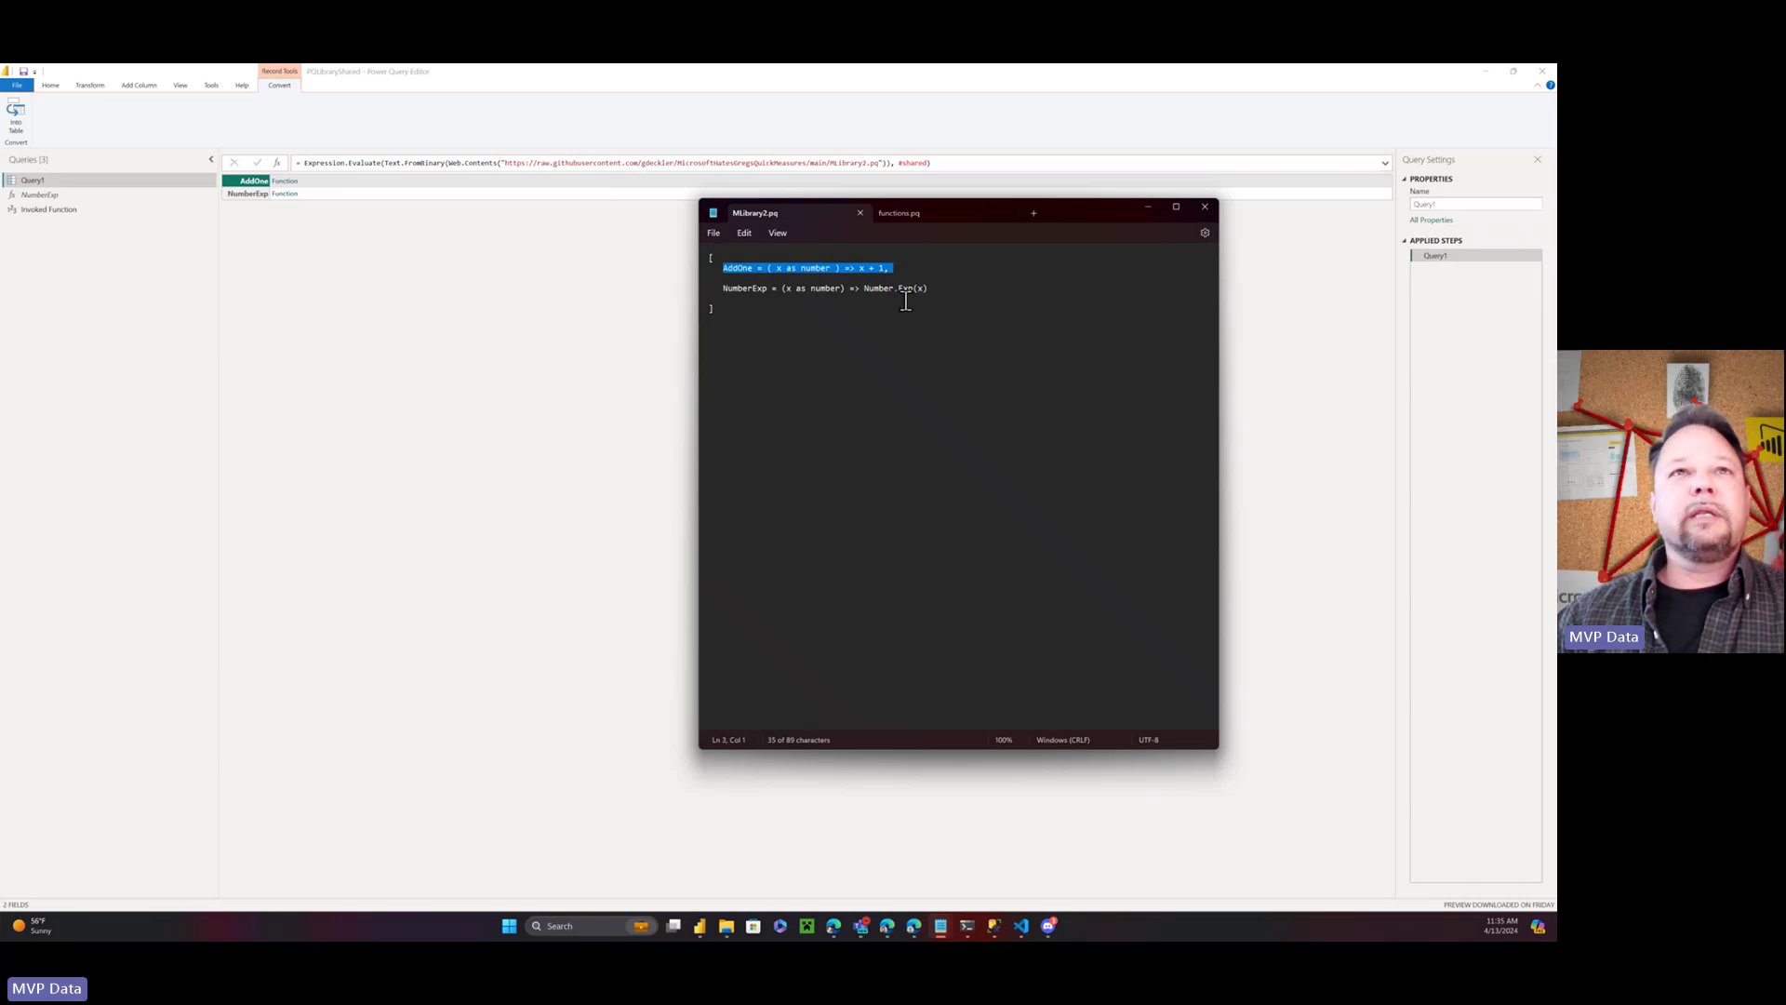
left_click(717, 262)
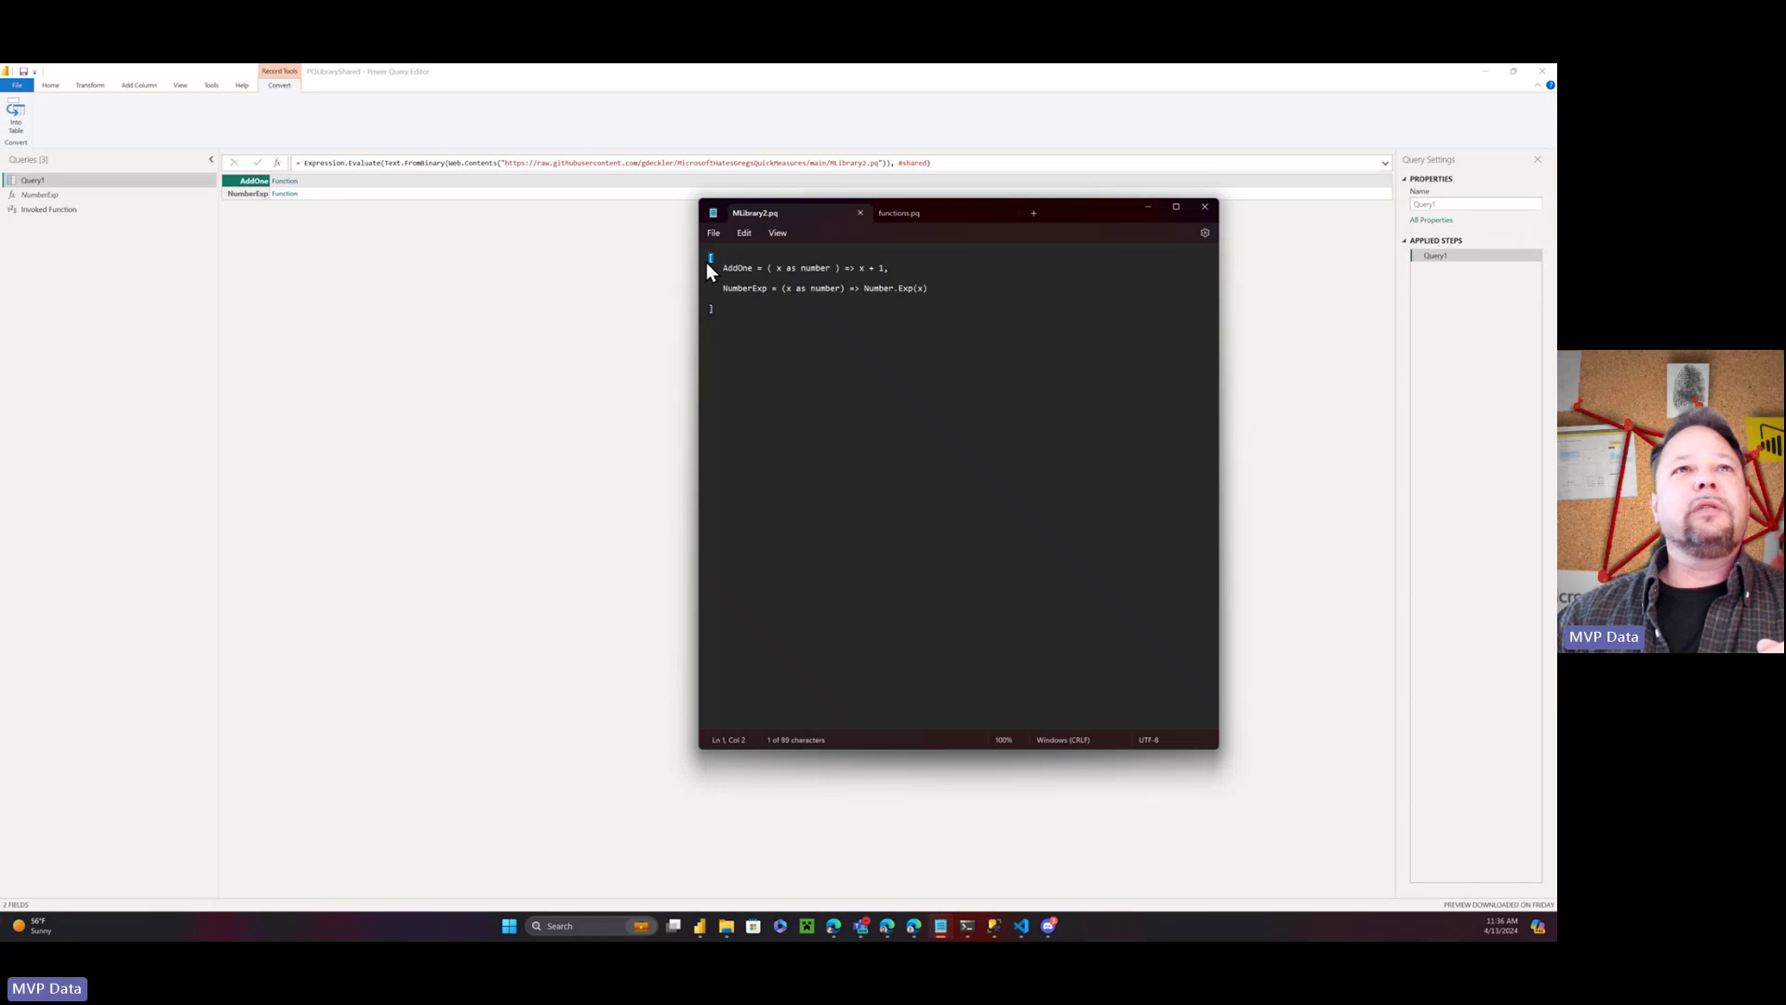
left_click(727, 320)
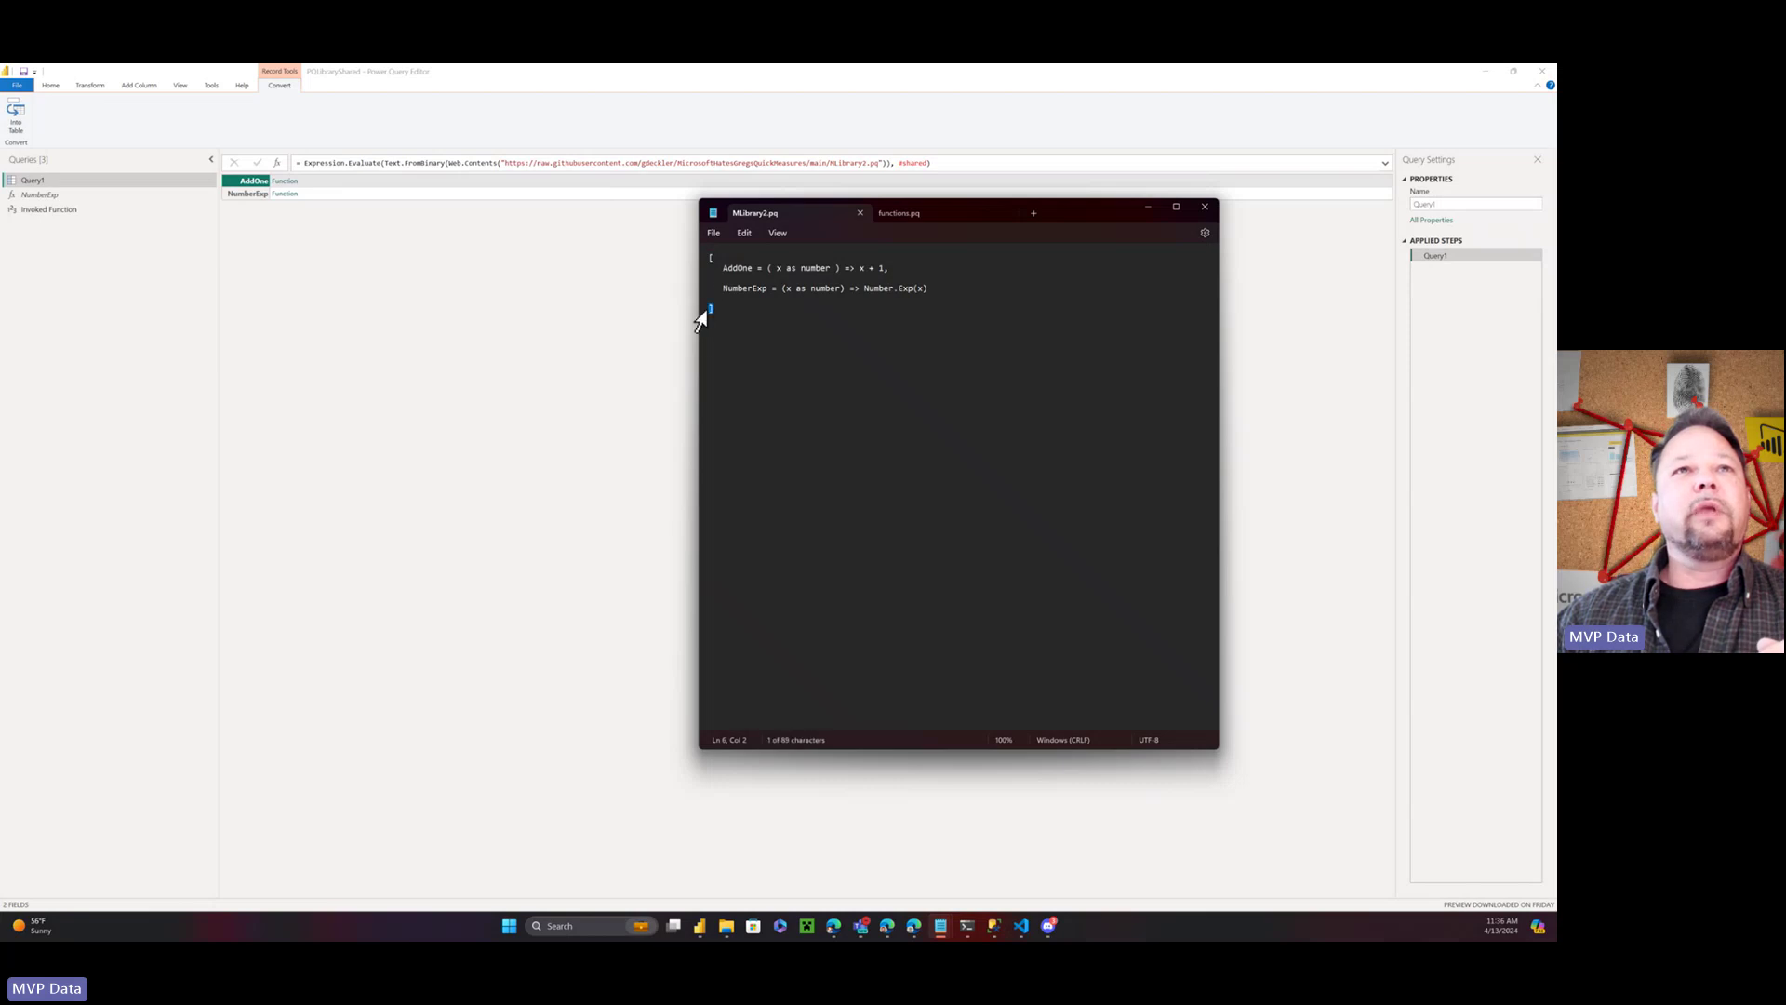
double_click(707, 311)
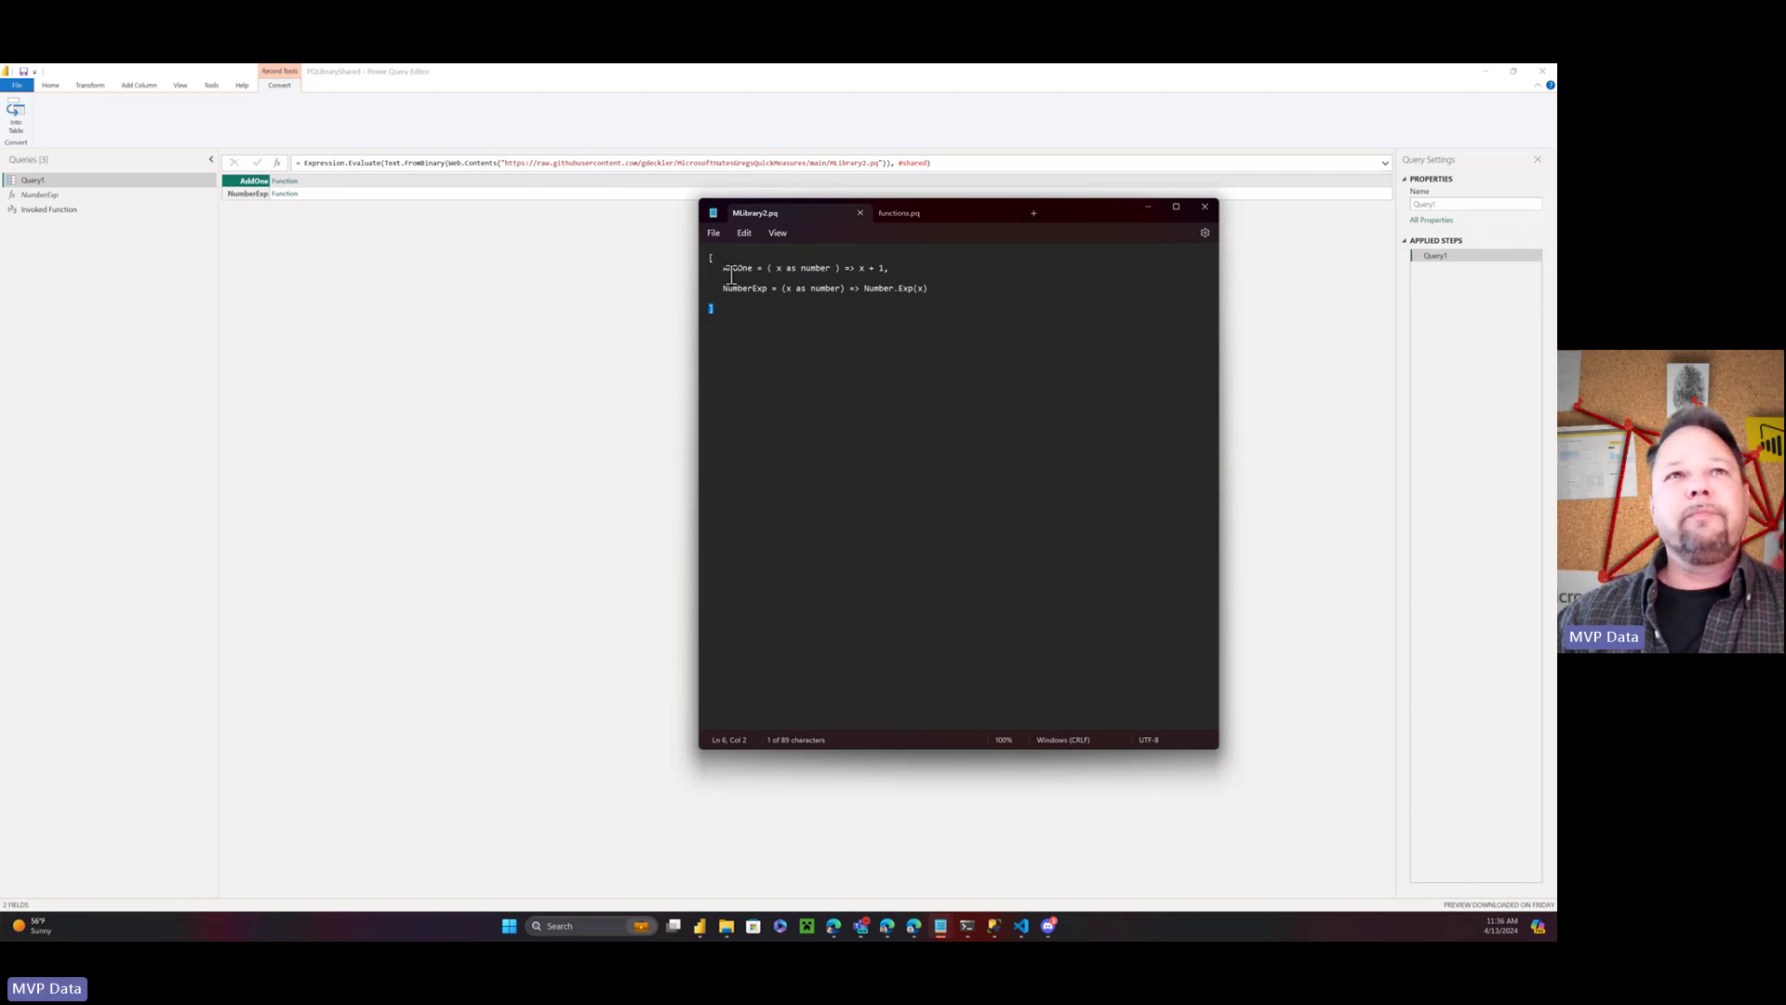
left_click_drag(725, 270, 757, 272)
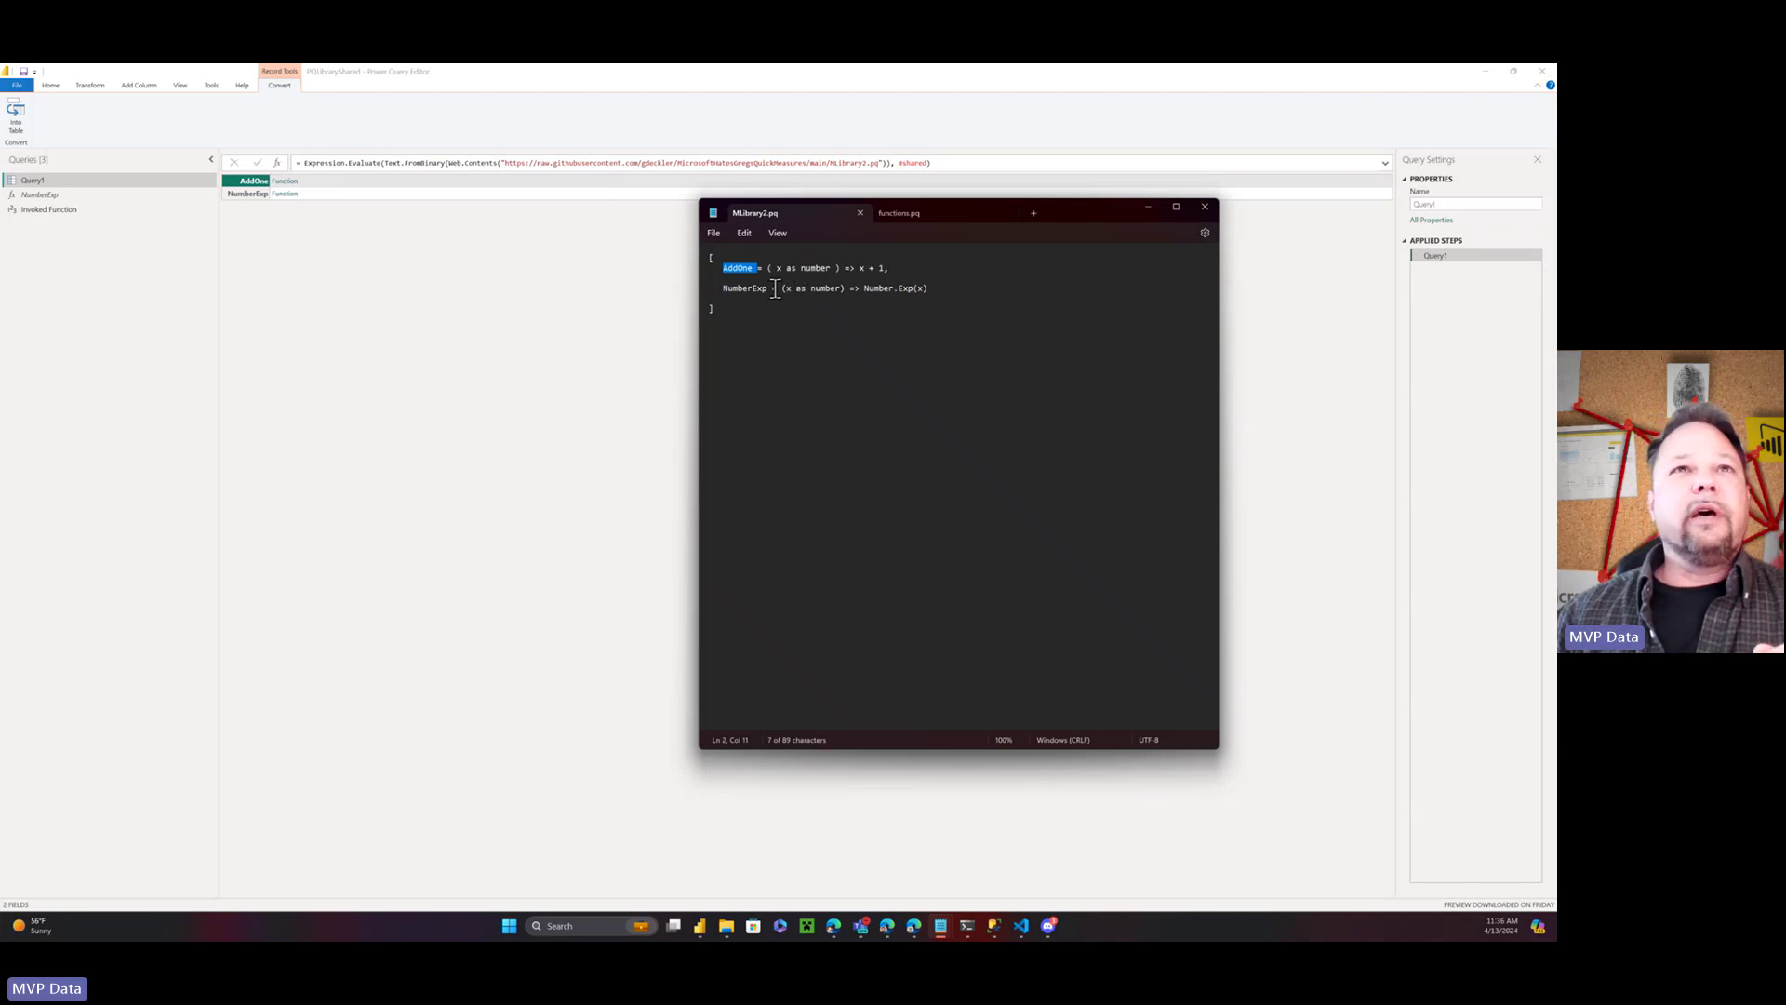
left_click(863, 289)
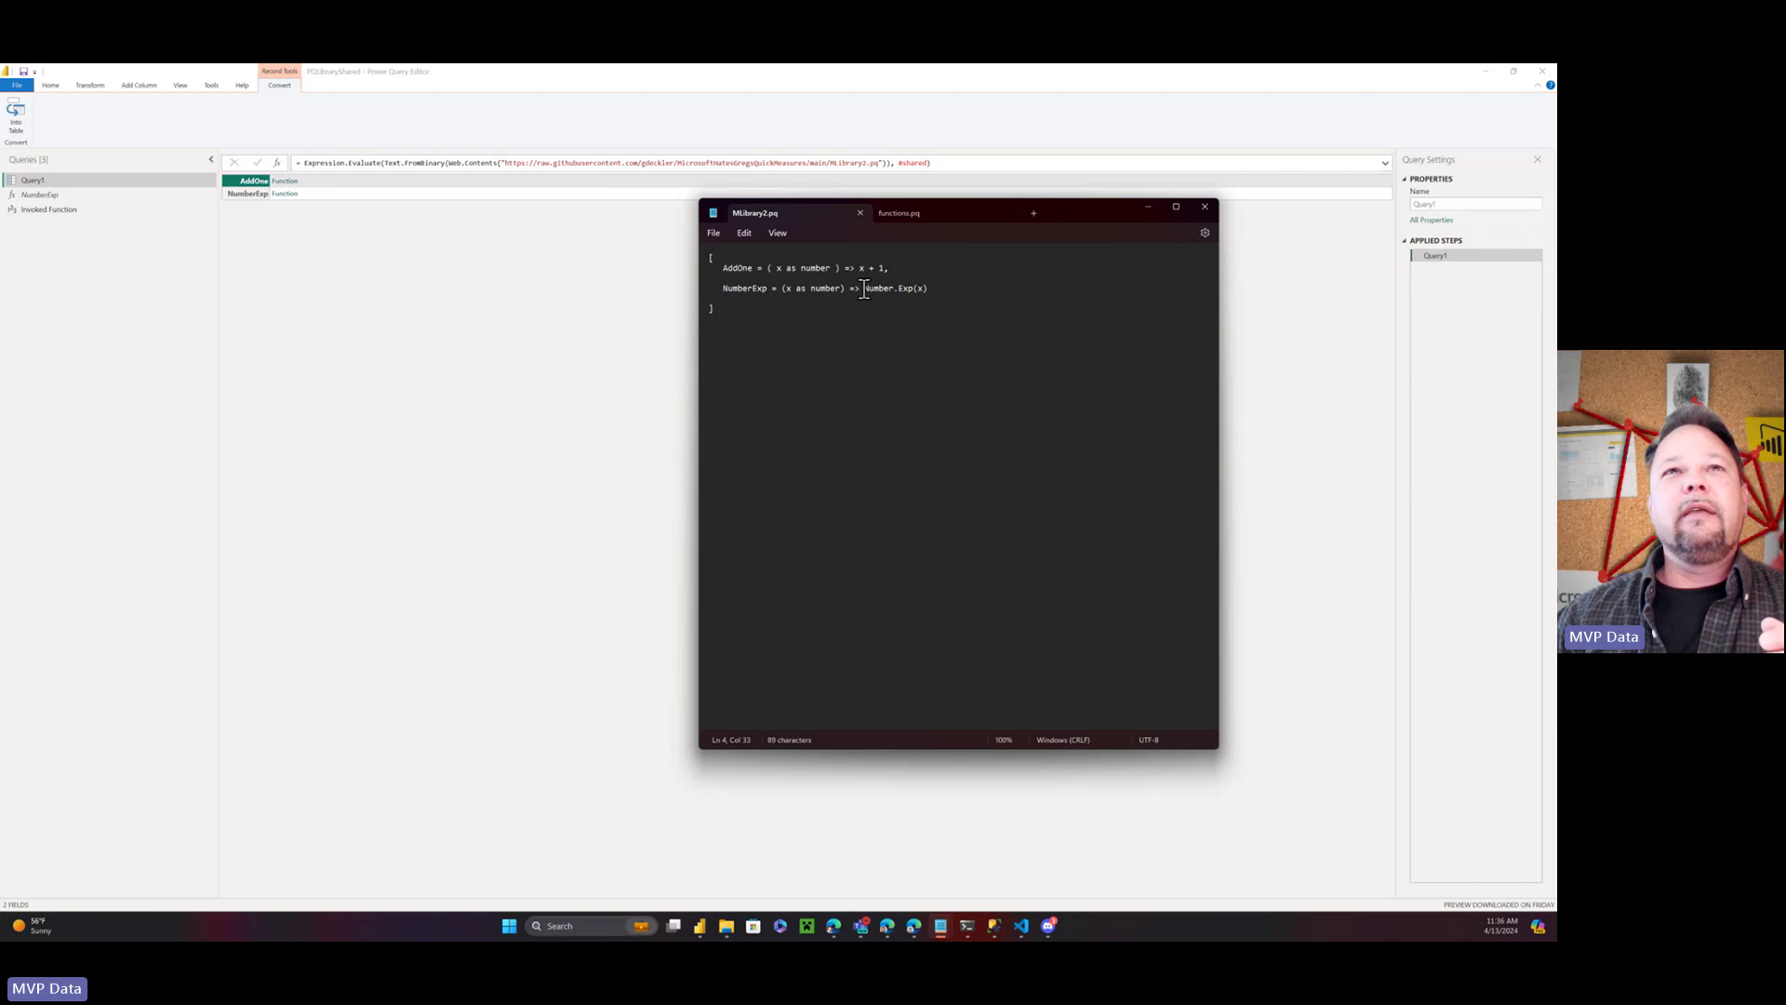
left_click_drag(913, 293, 925, 294)
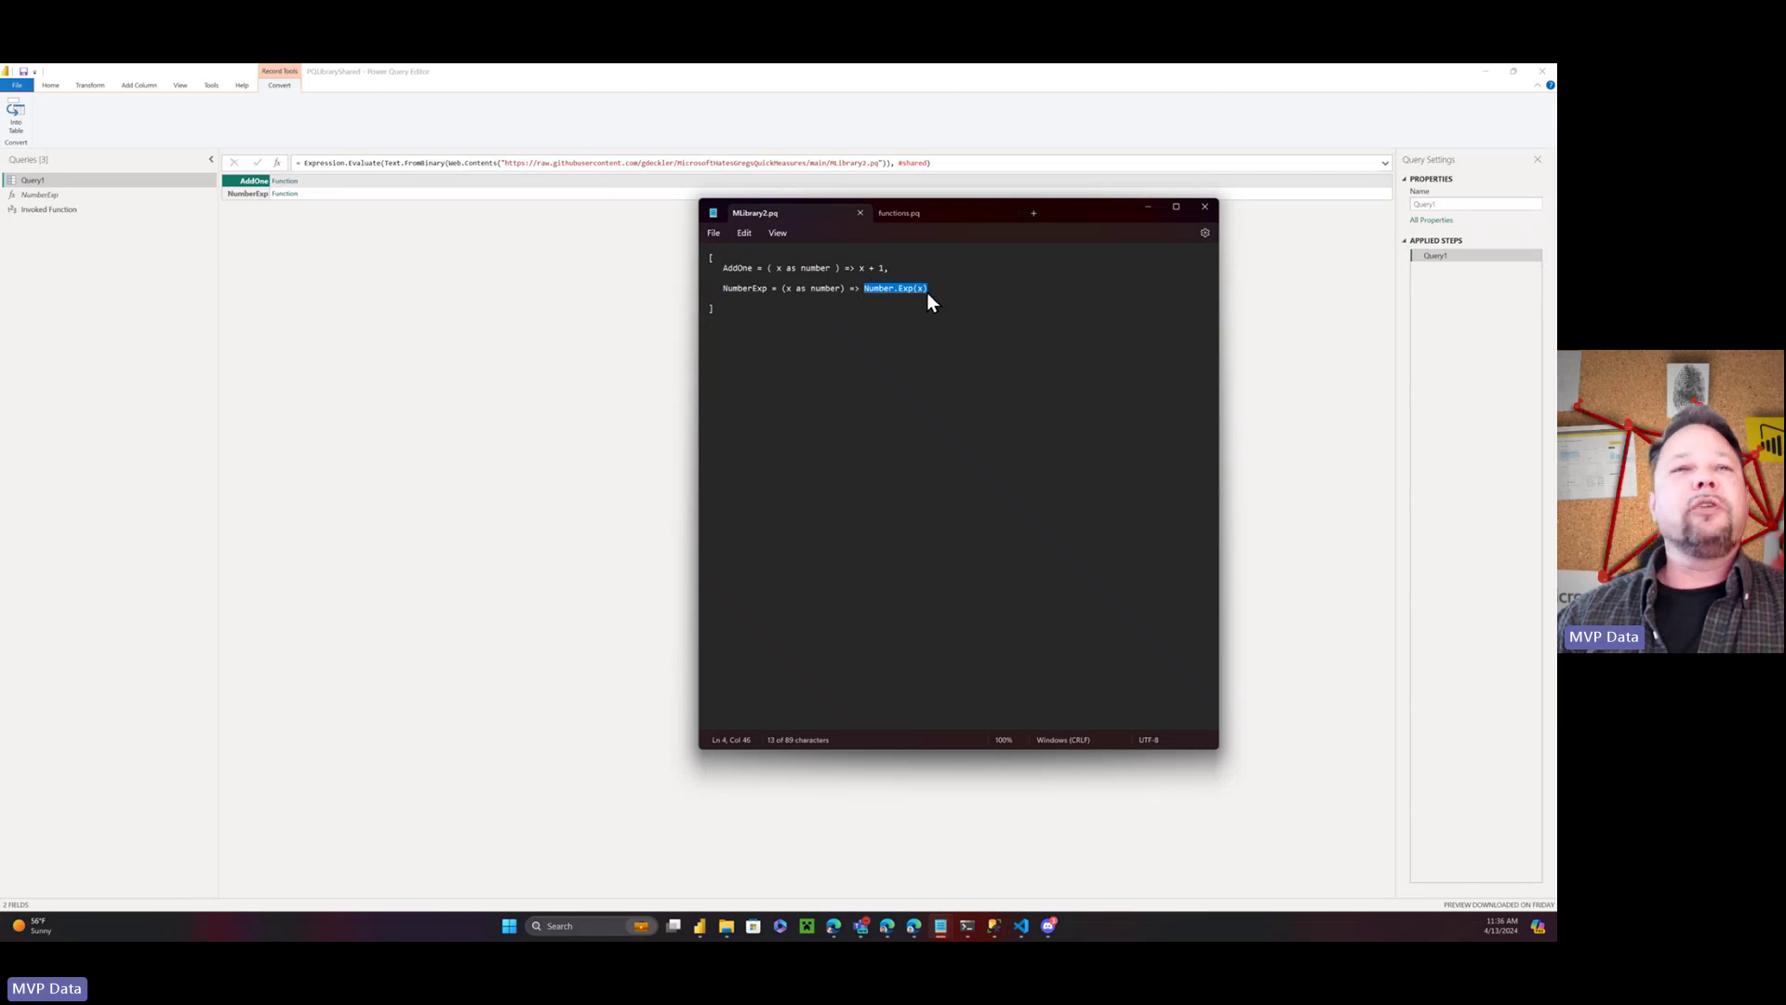
left_click(824, 300)
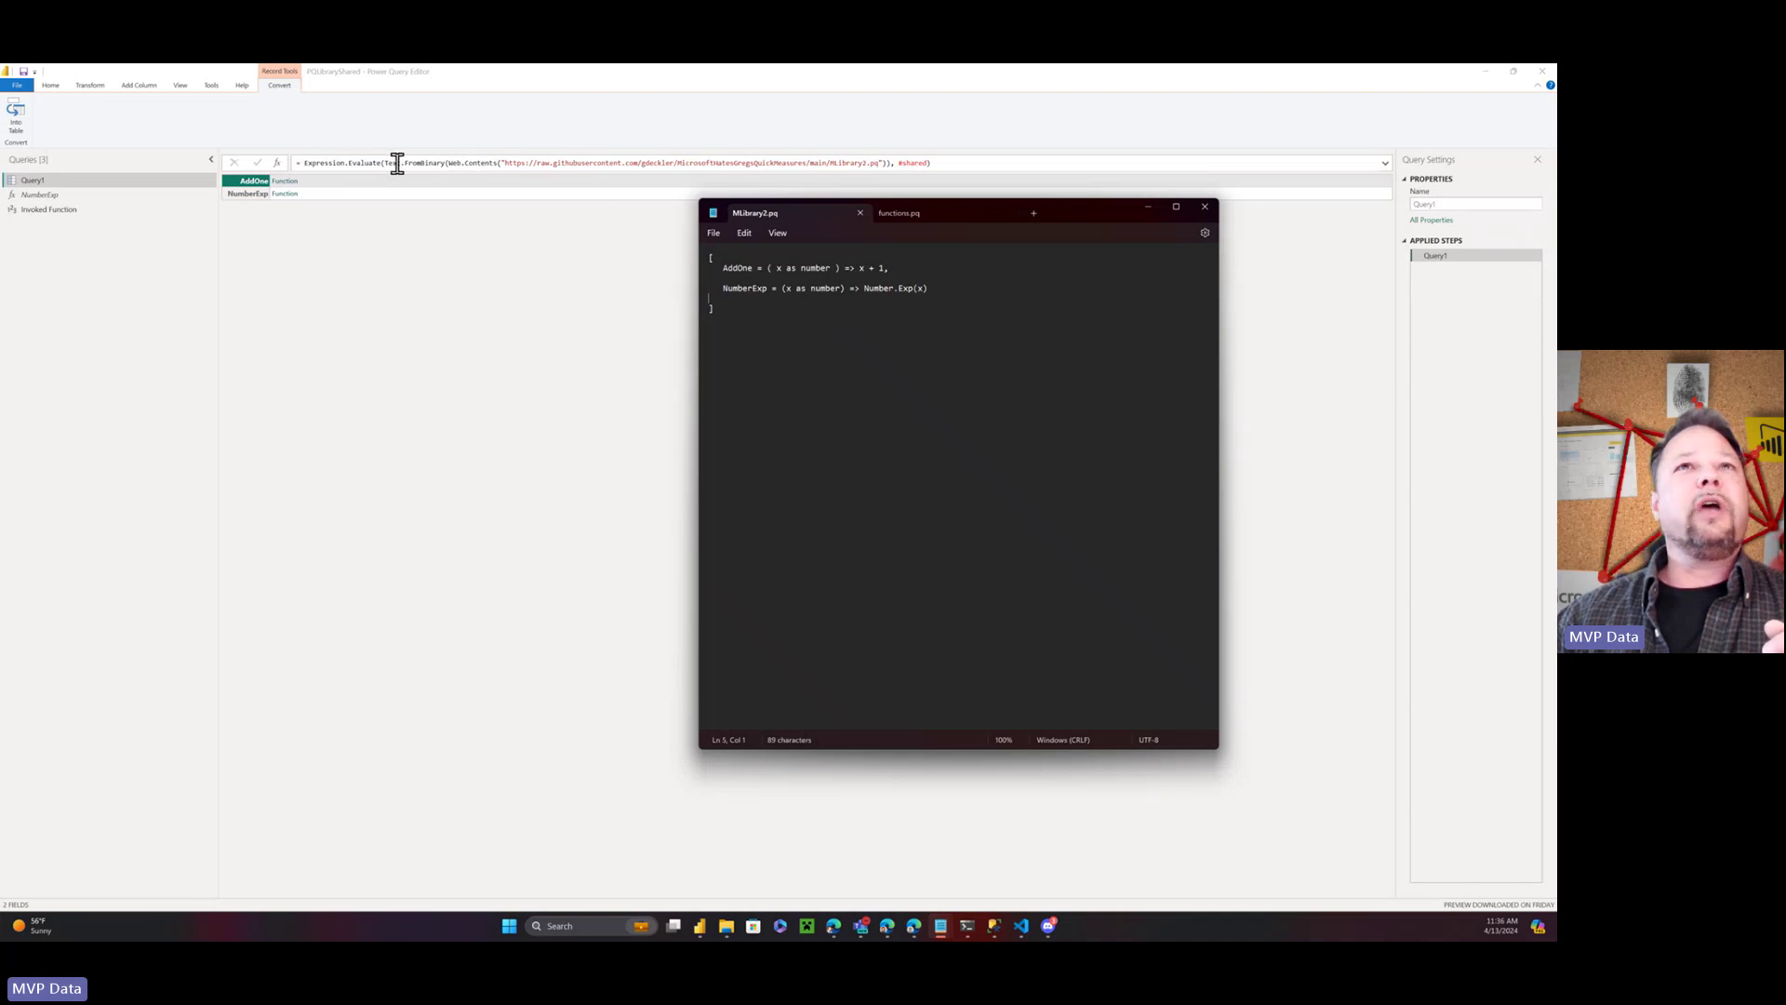
Switch to the Power BI service and examine data source refresh support in the PQLibraryShared semantic model settings
left_click(941, 138)
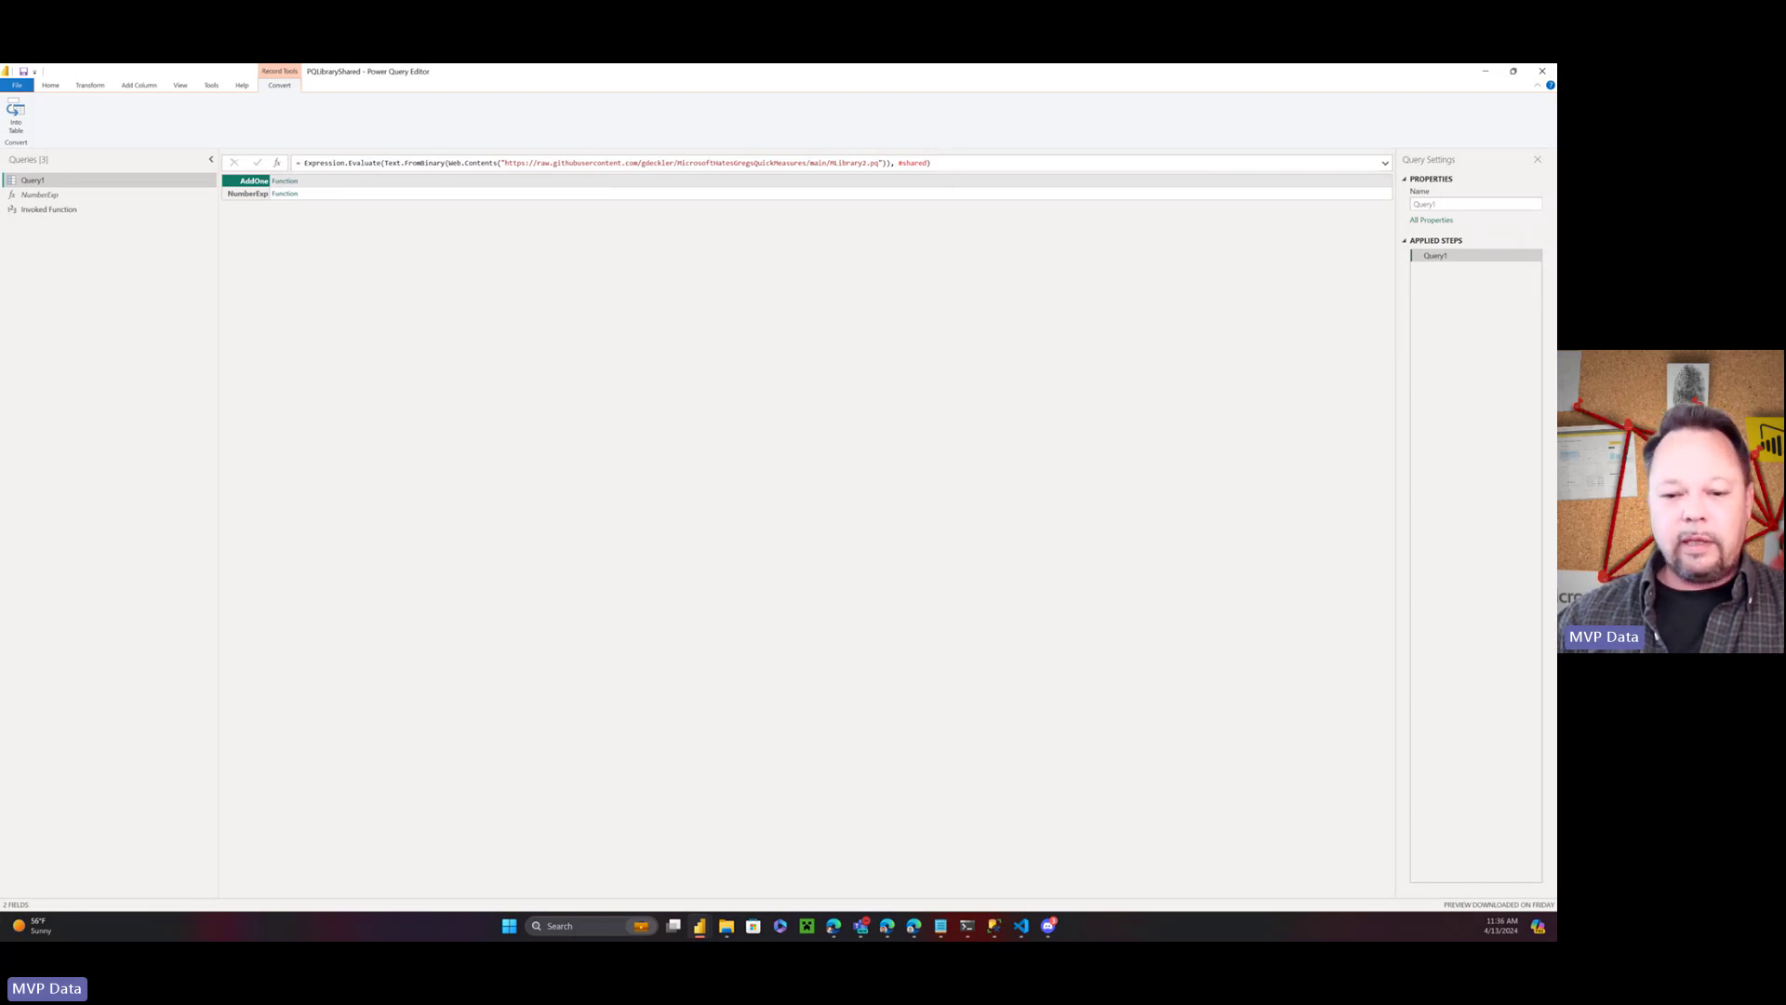
key("alt+Tab")
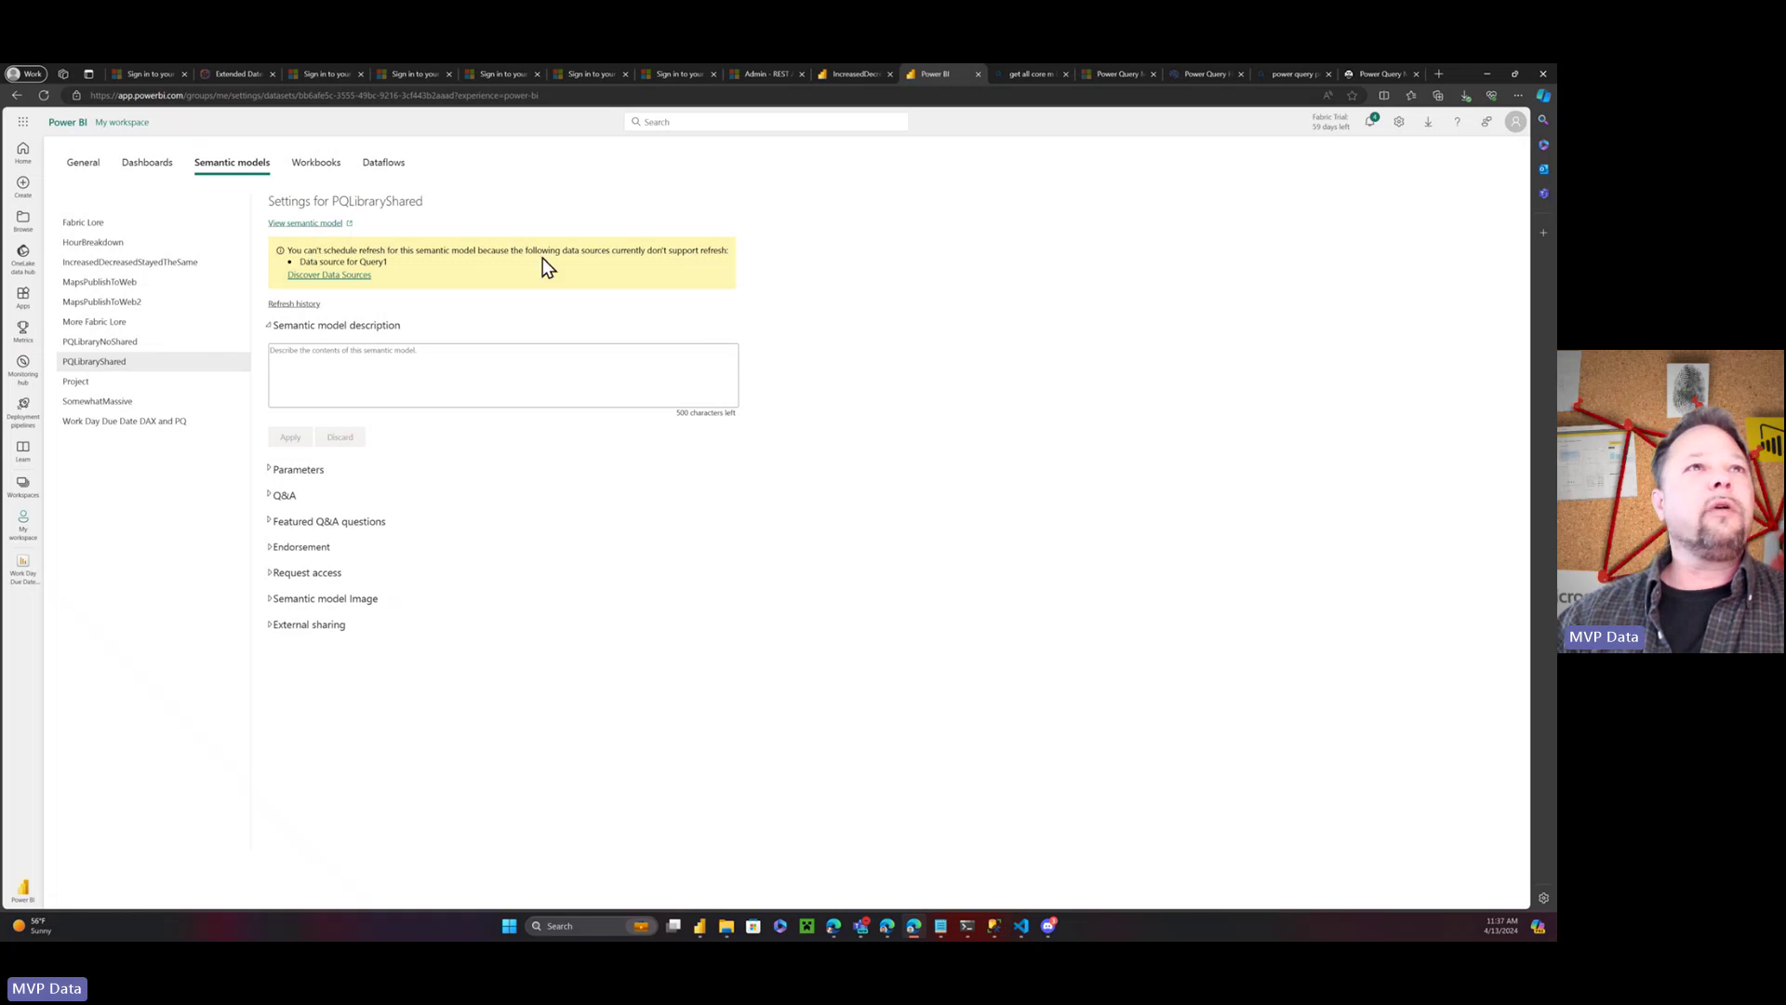
left_click(350, 276)
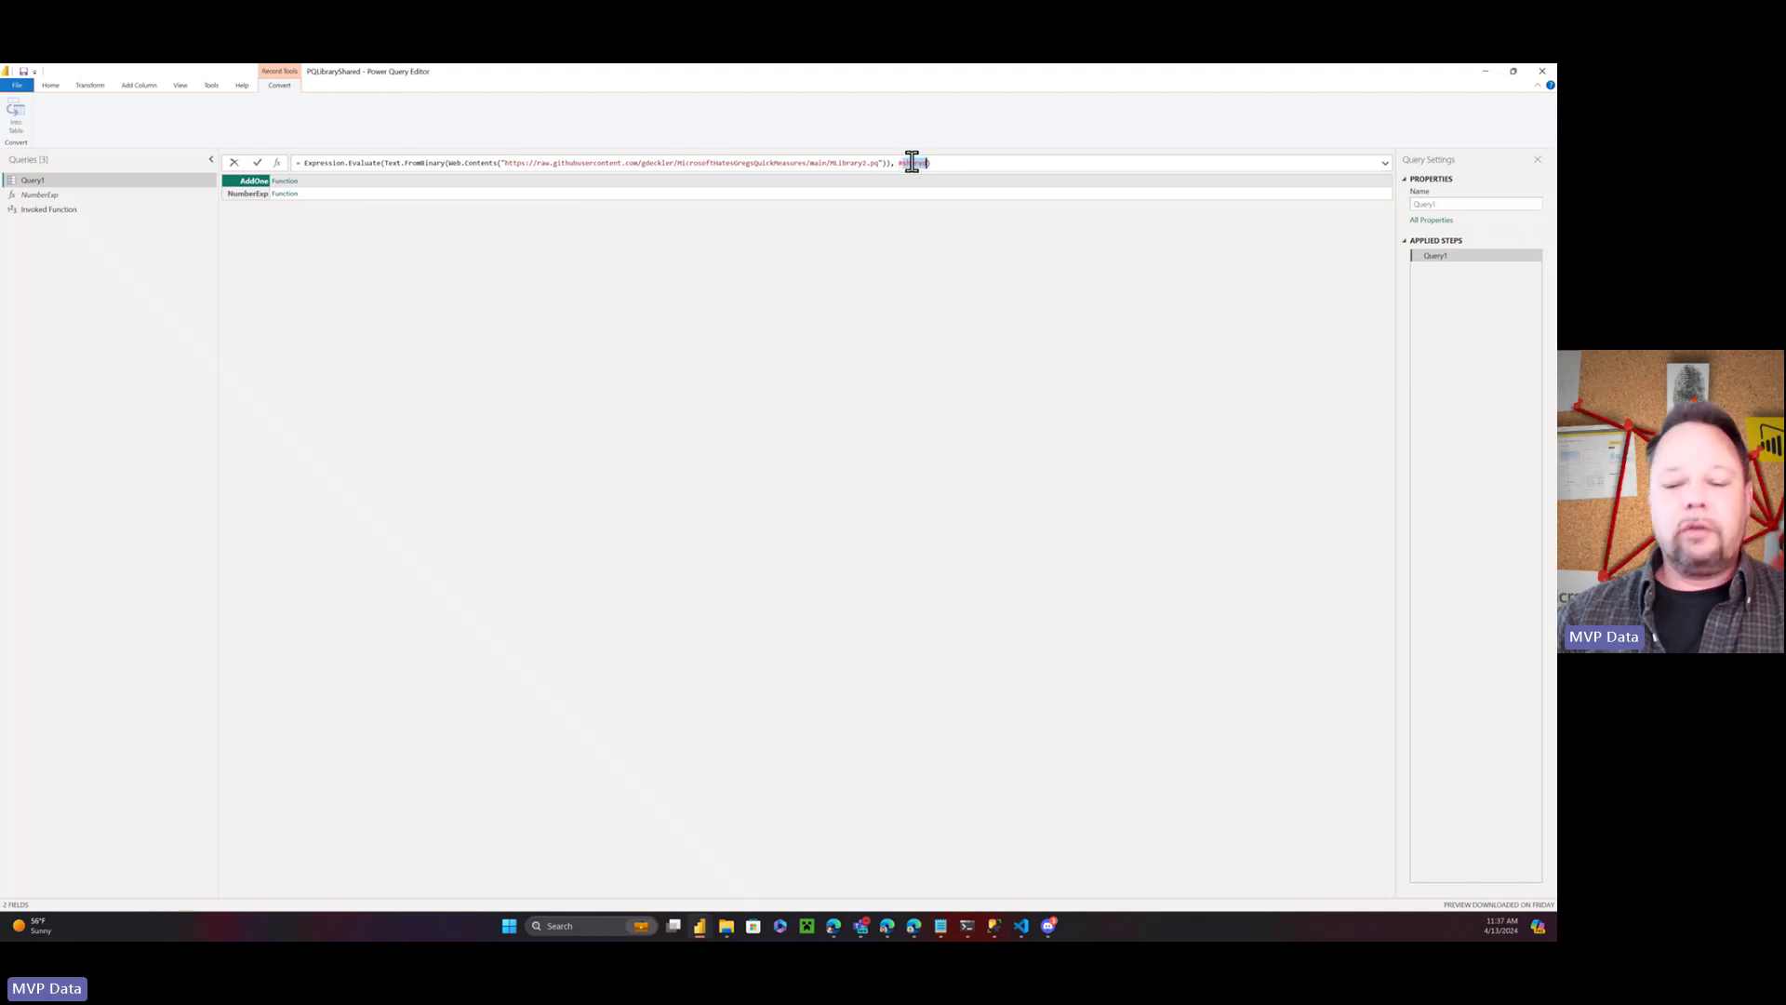
Remove the #shared argument from Query1's Expression.Evaluate formula and evaluate it
key("BackSpace")
key("BackSpace")
key("BackSpace")
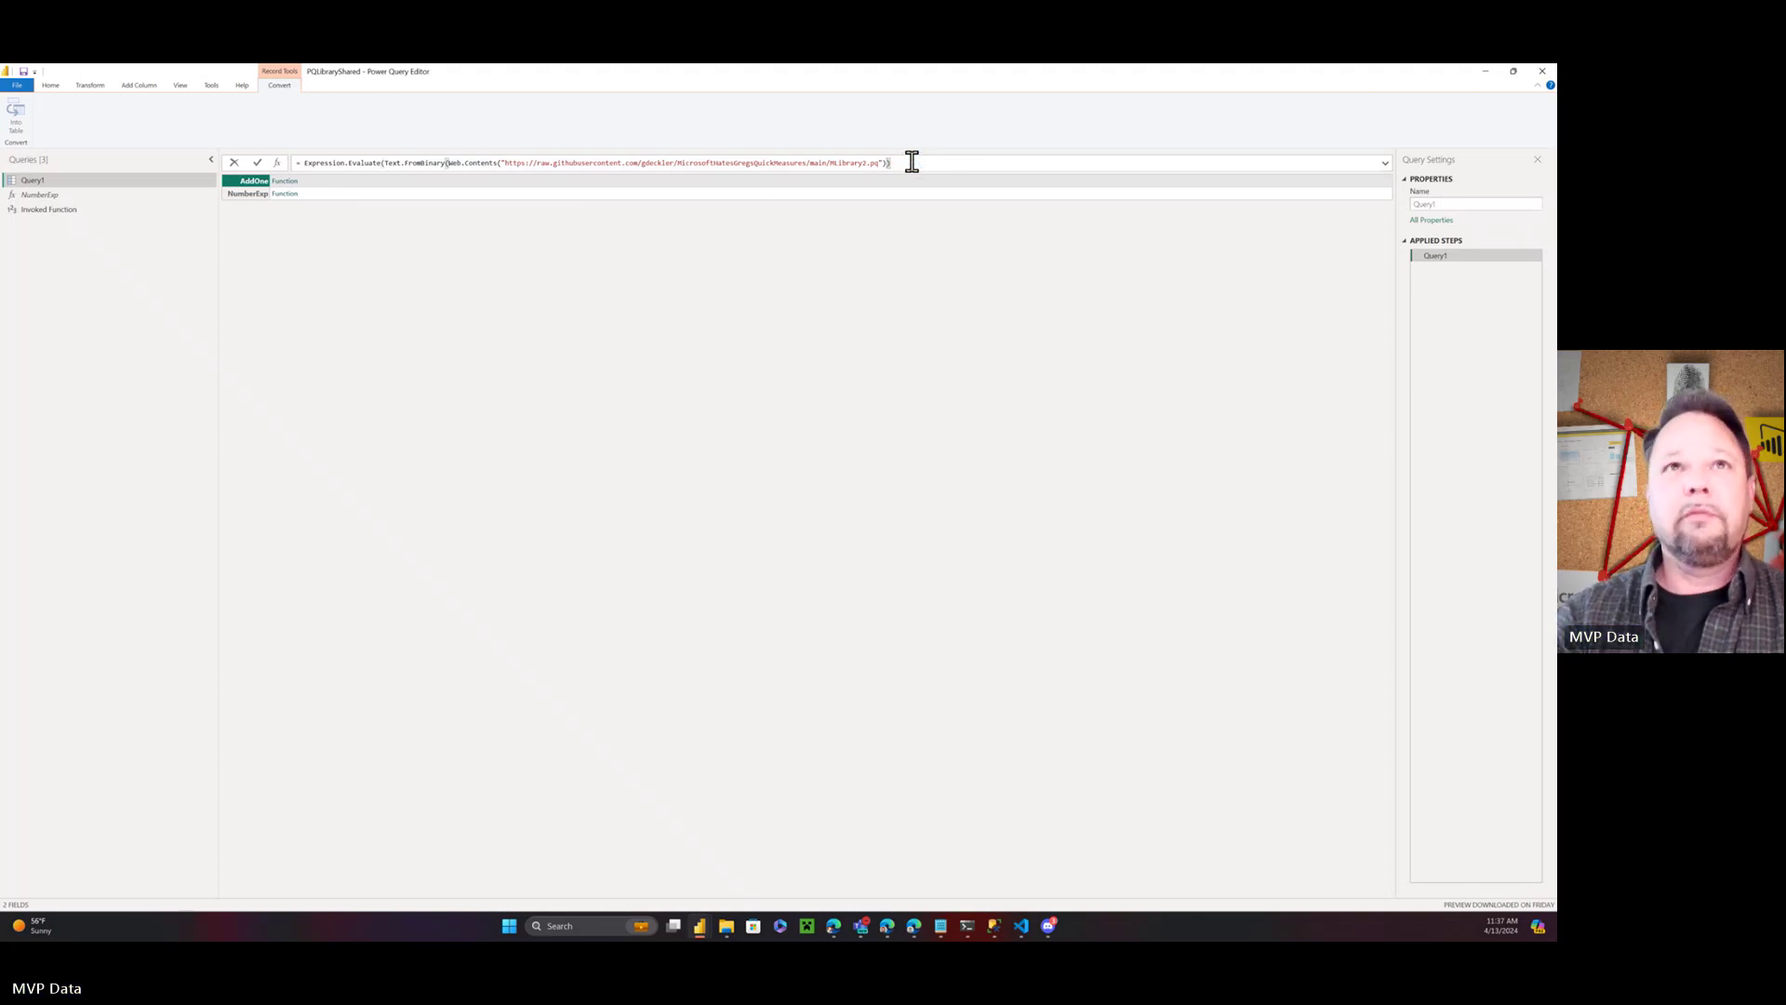
left_click(912, 162)
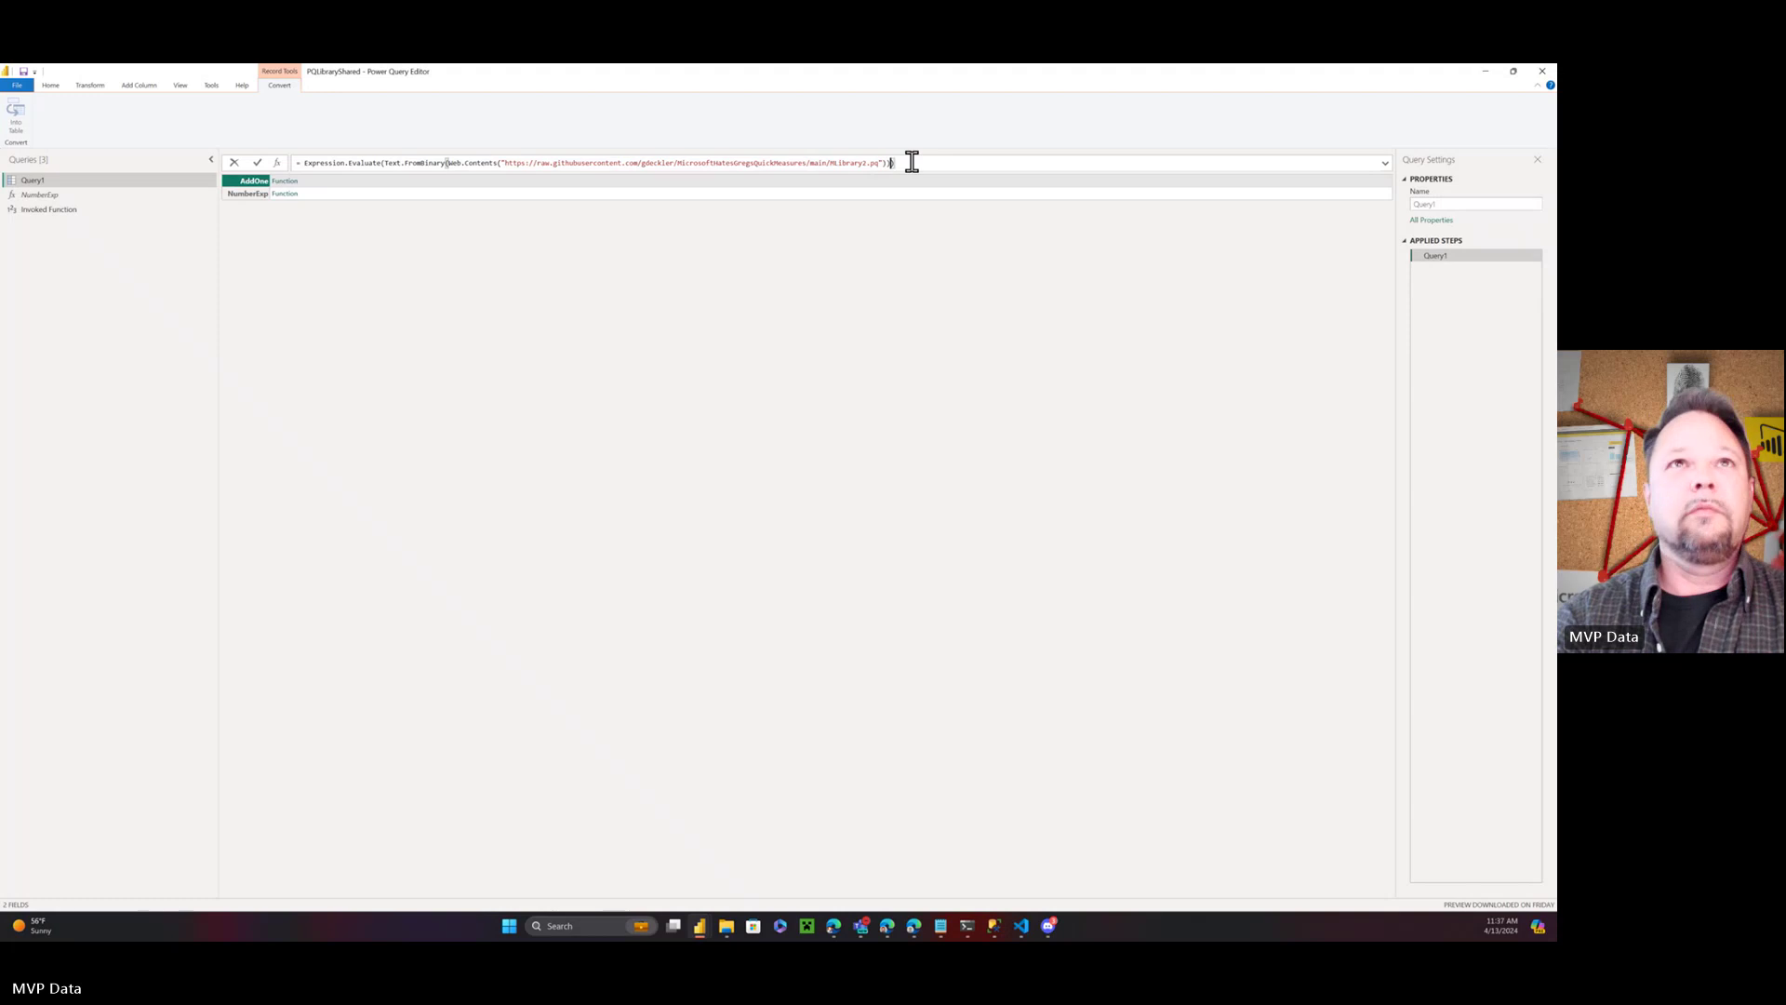
key("Return")
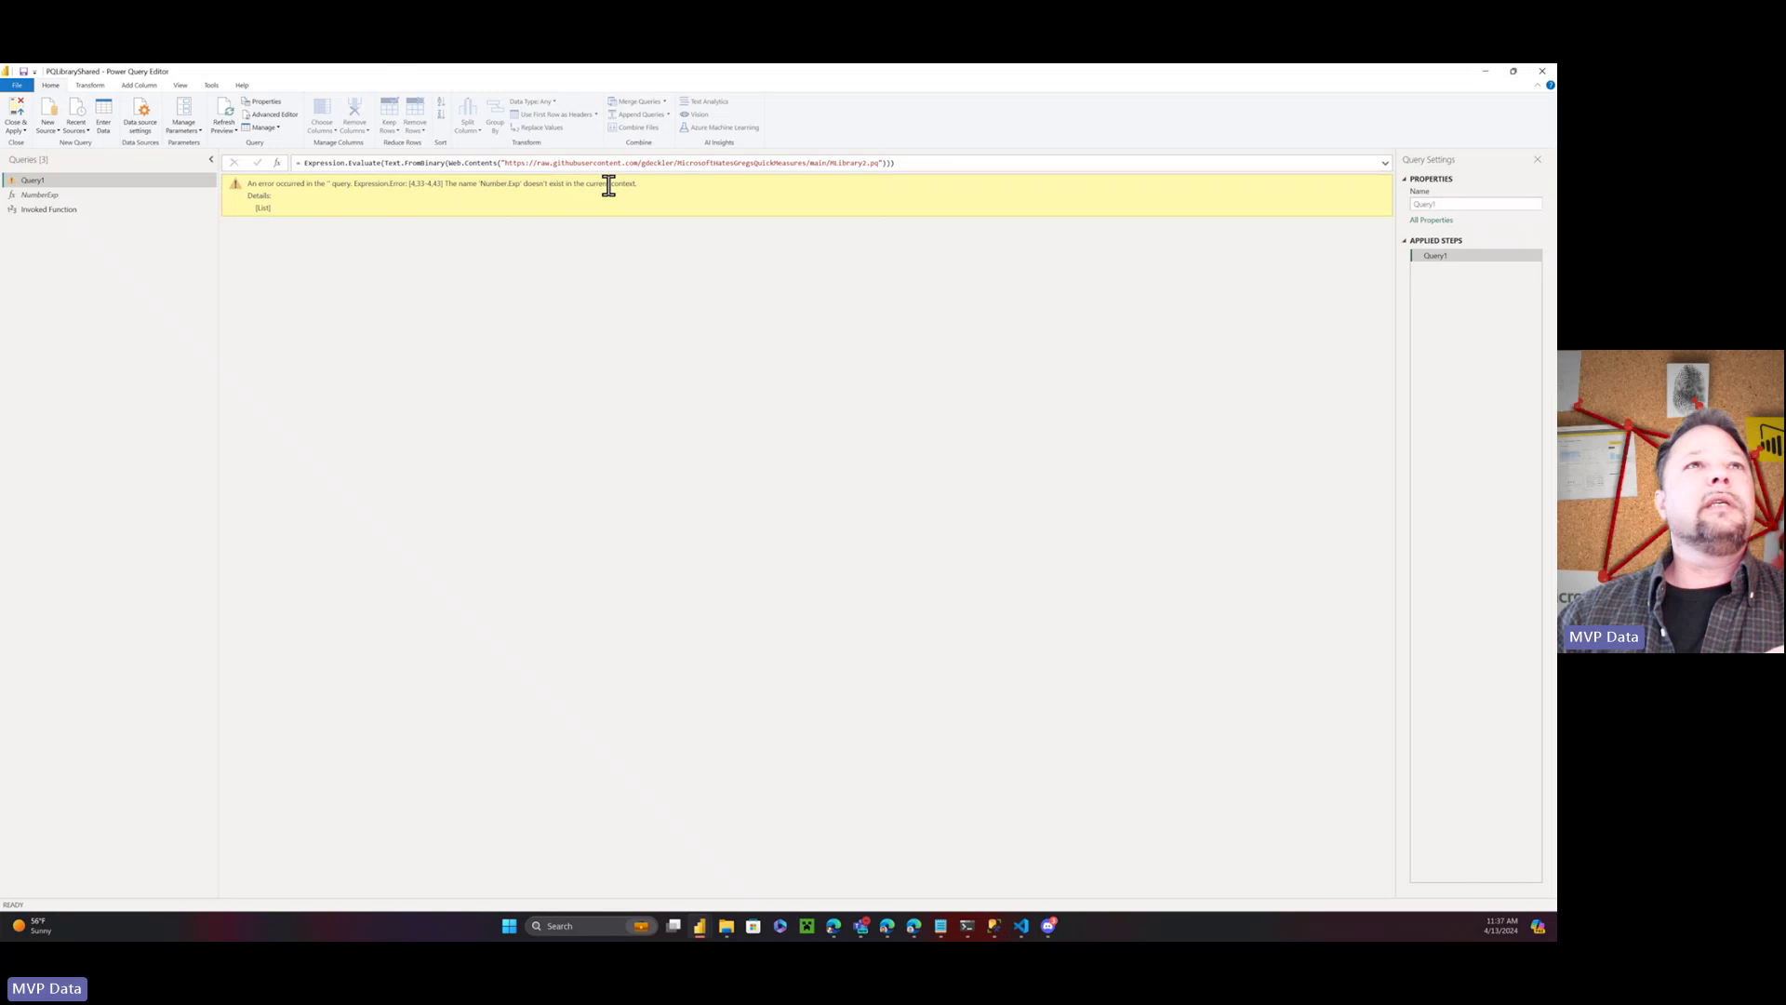
Restore #shared as the second argument of Query1's Expression.Evaluate formula and evaluate it
left_click(890, 163)
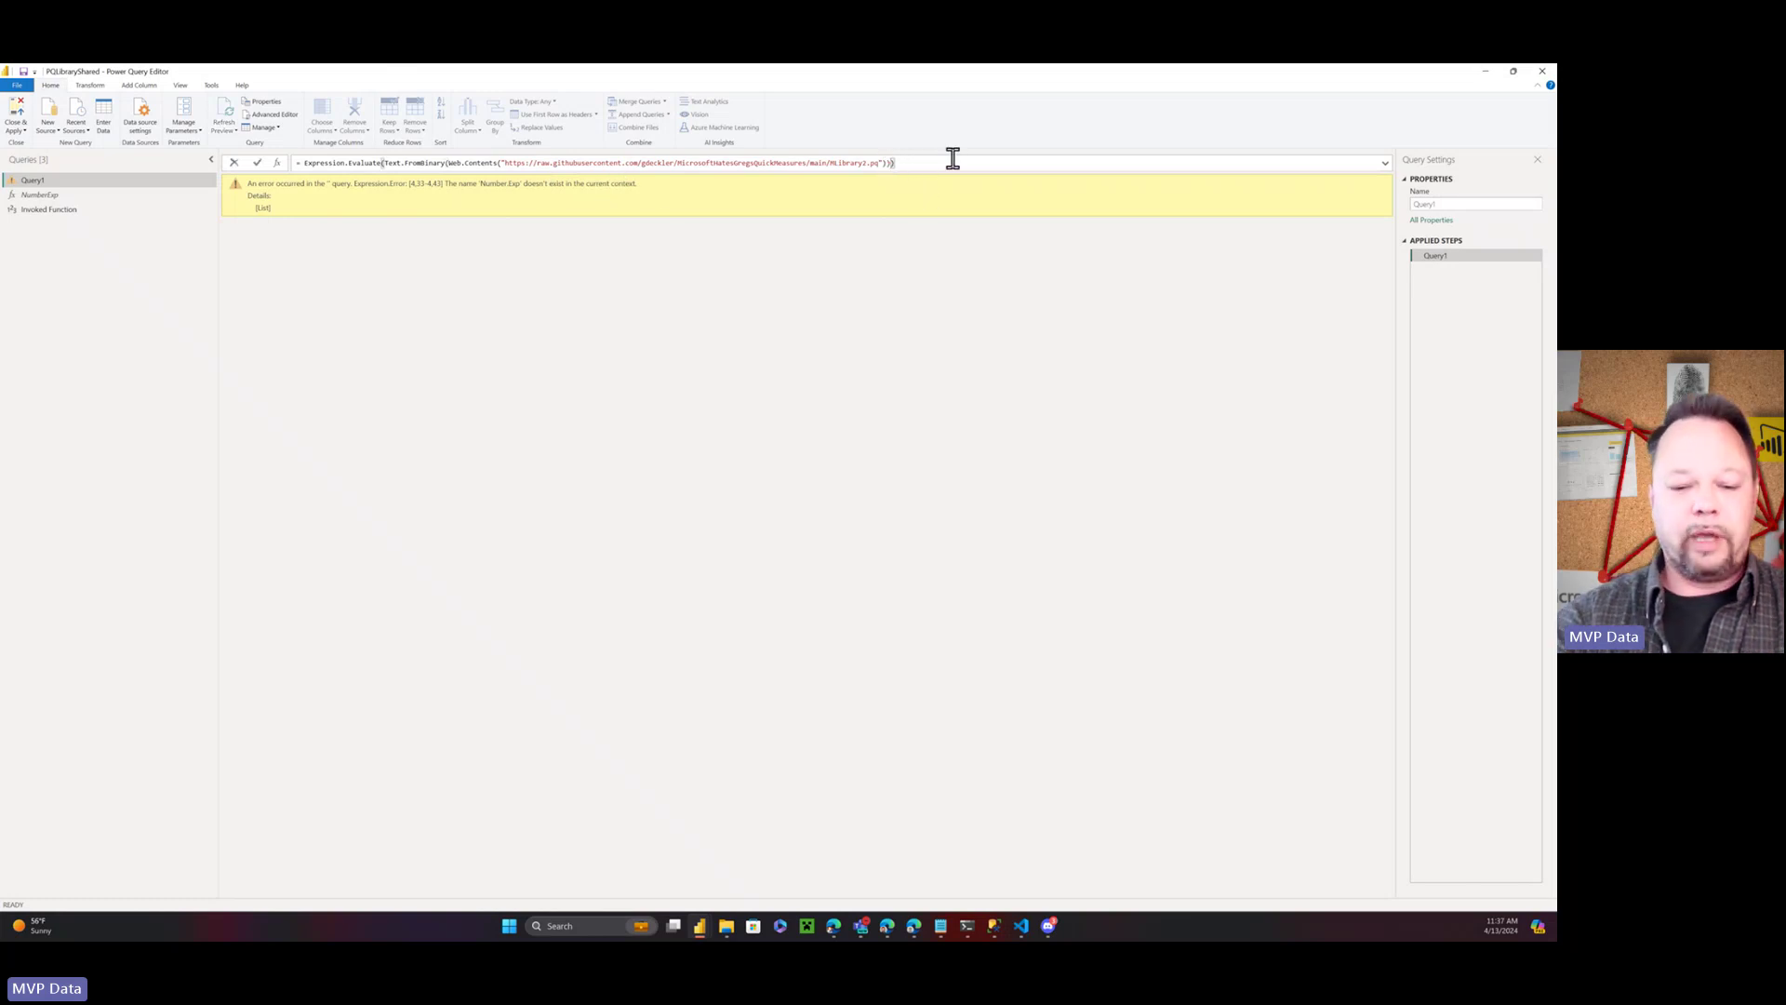
type(", #shared")
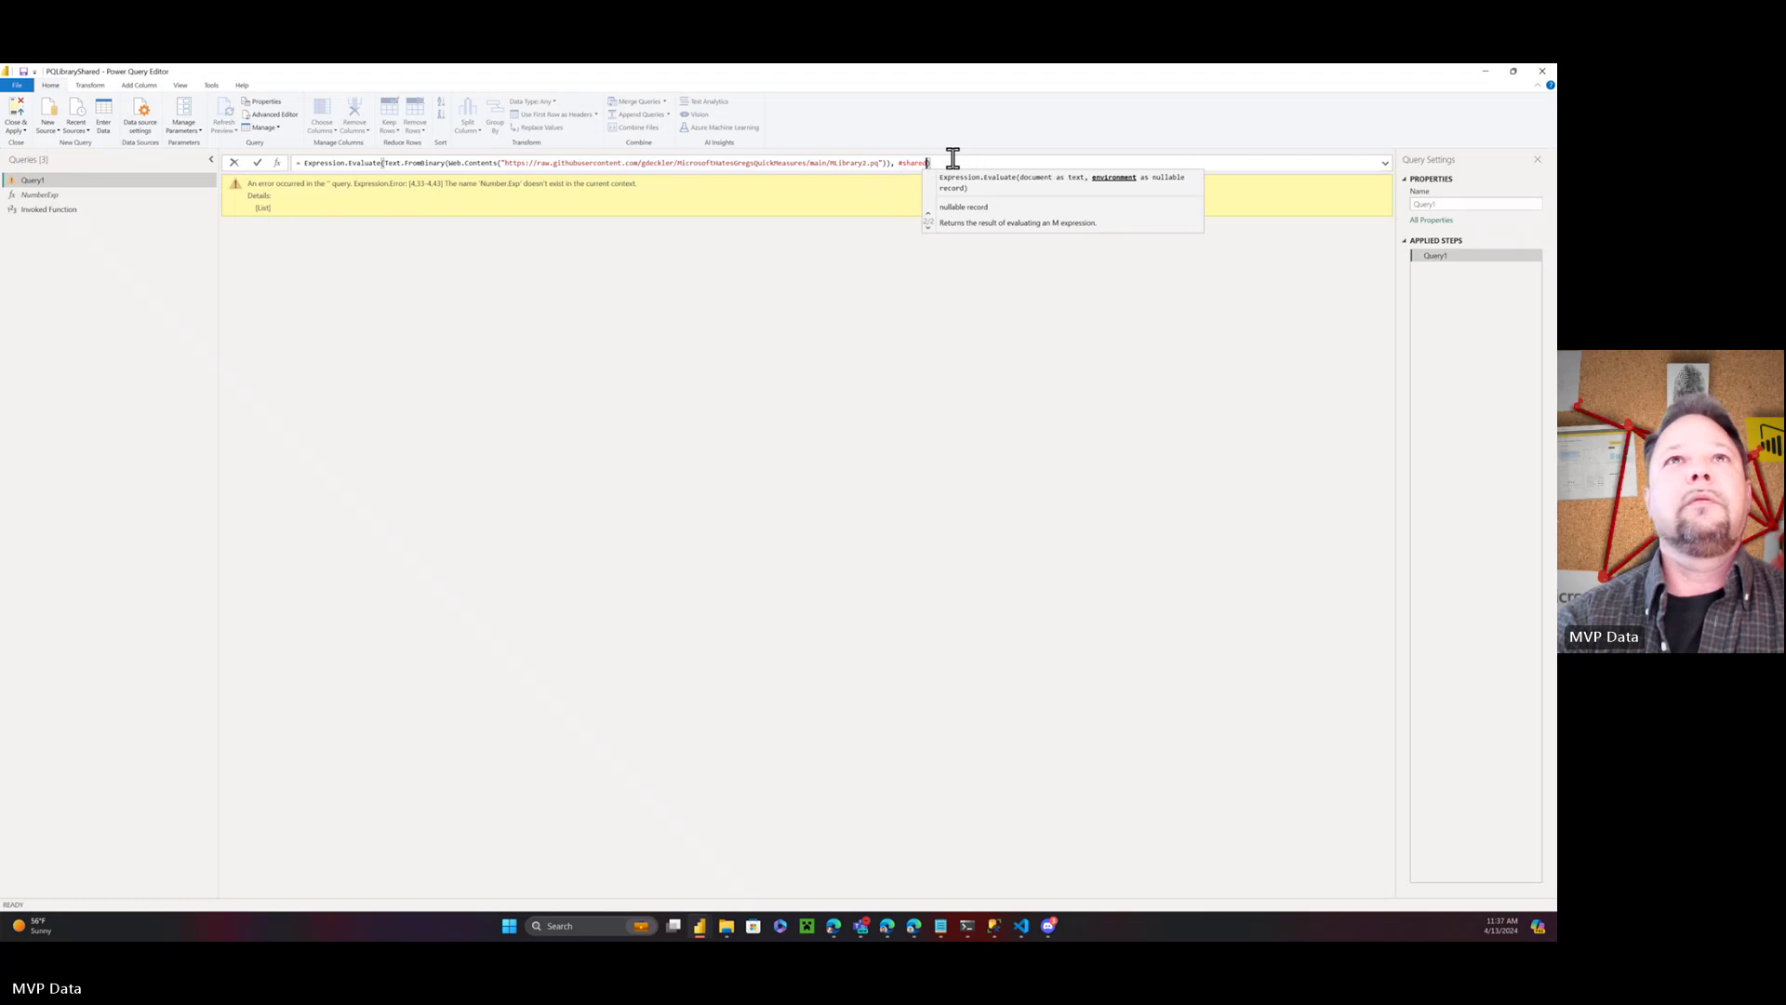
key("shift+Return")
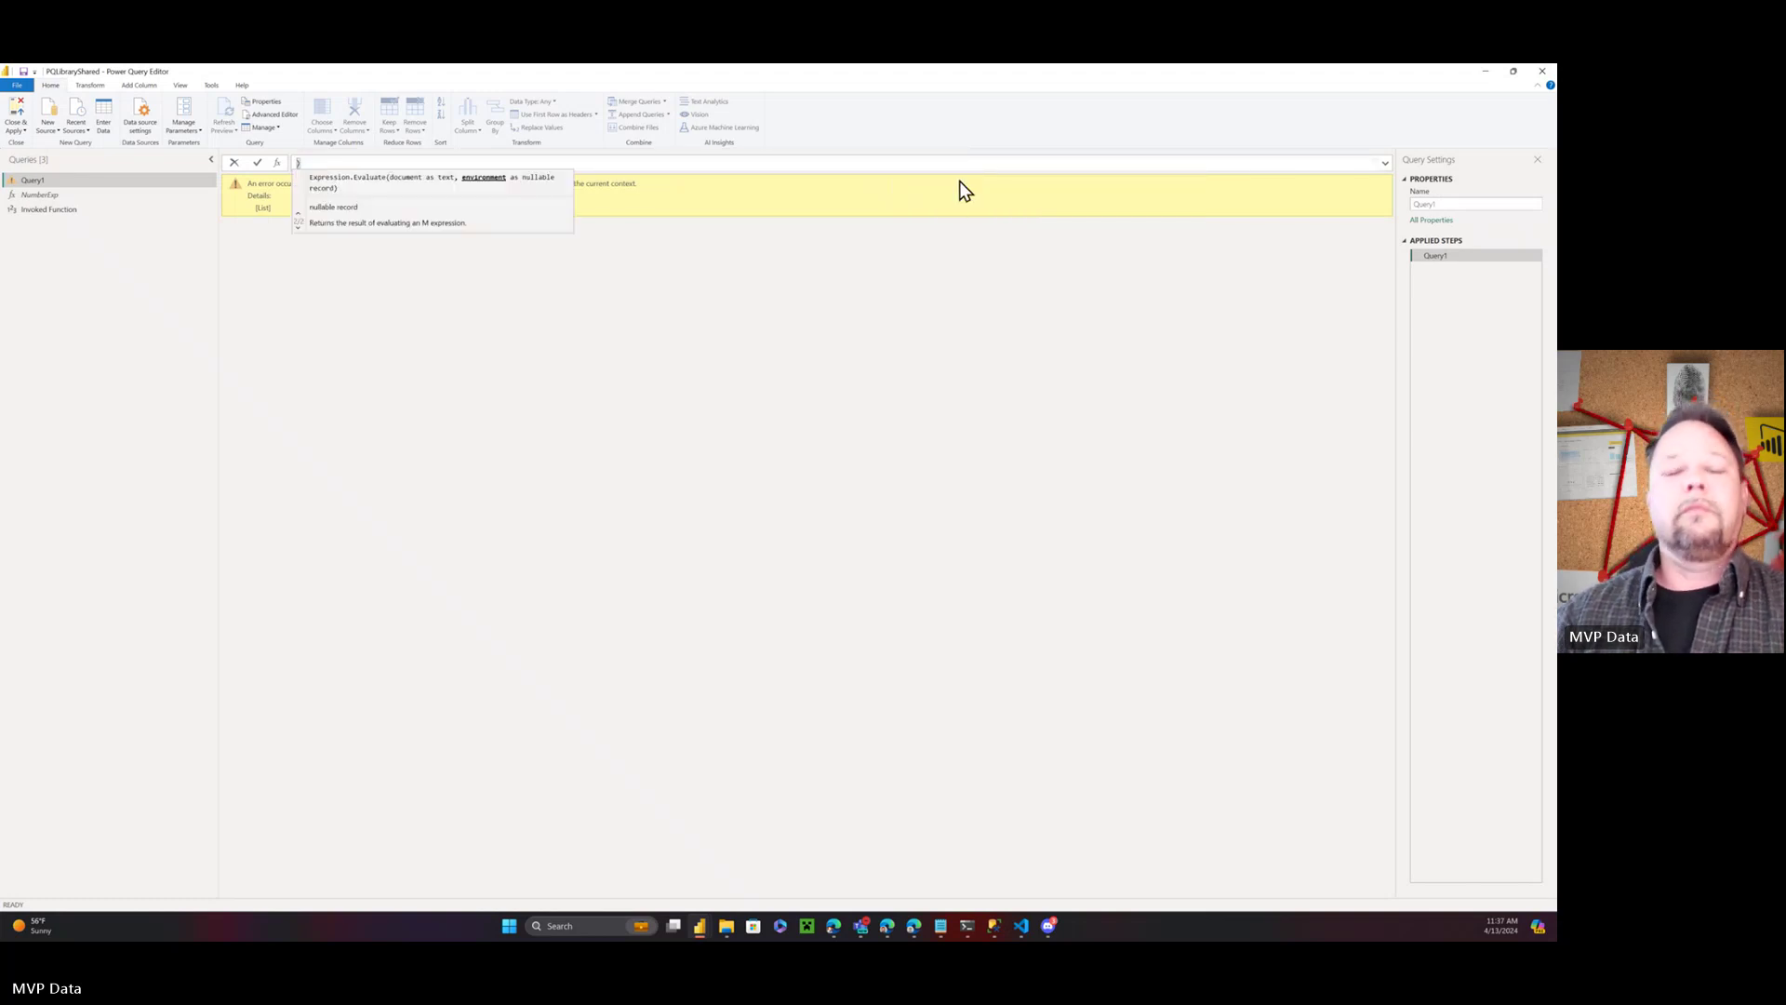
key("BackSpace")
type("#shared")
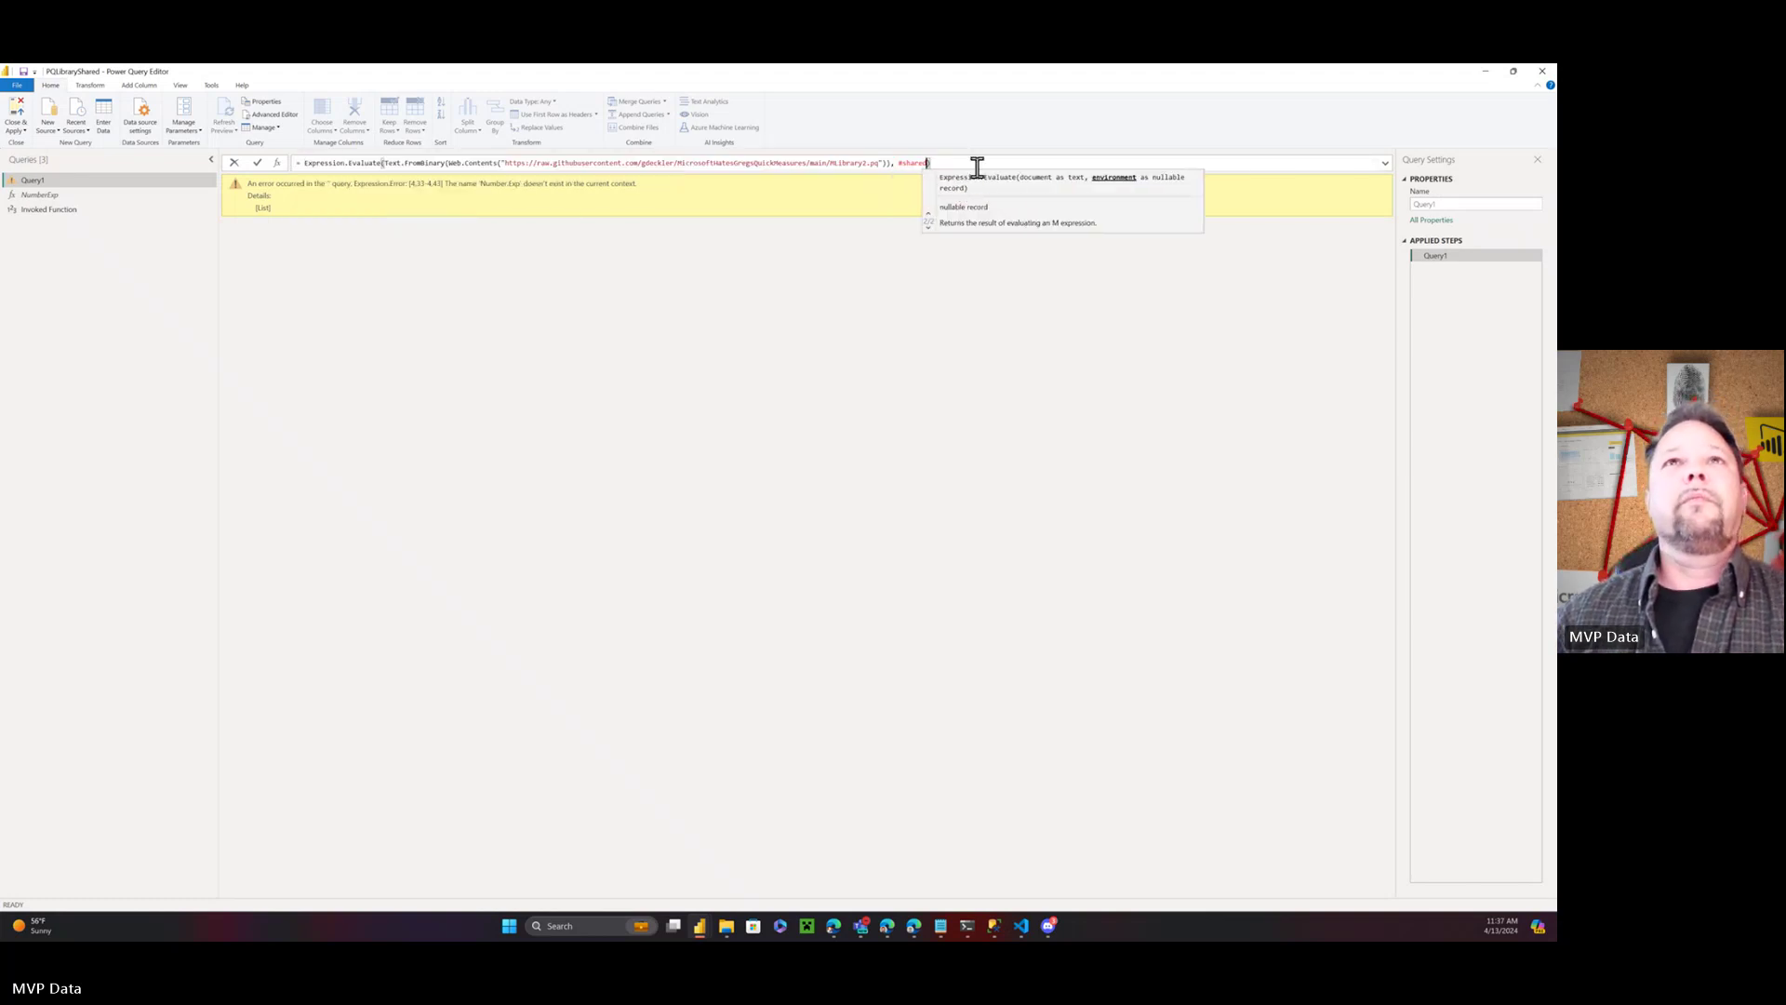
type(")")
key("Return")
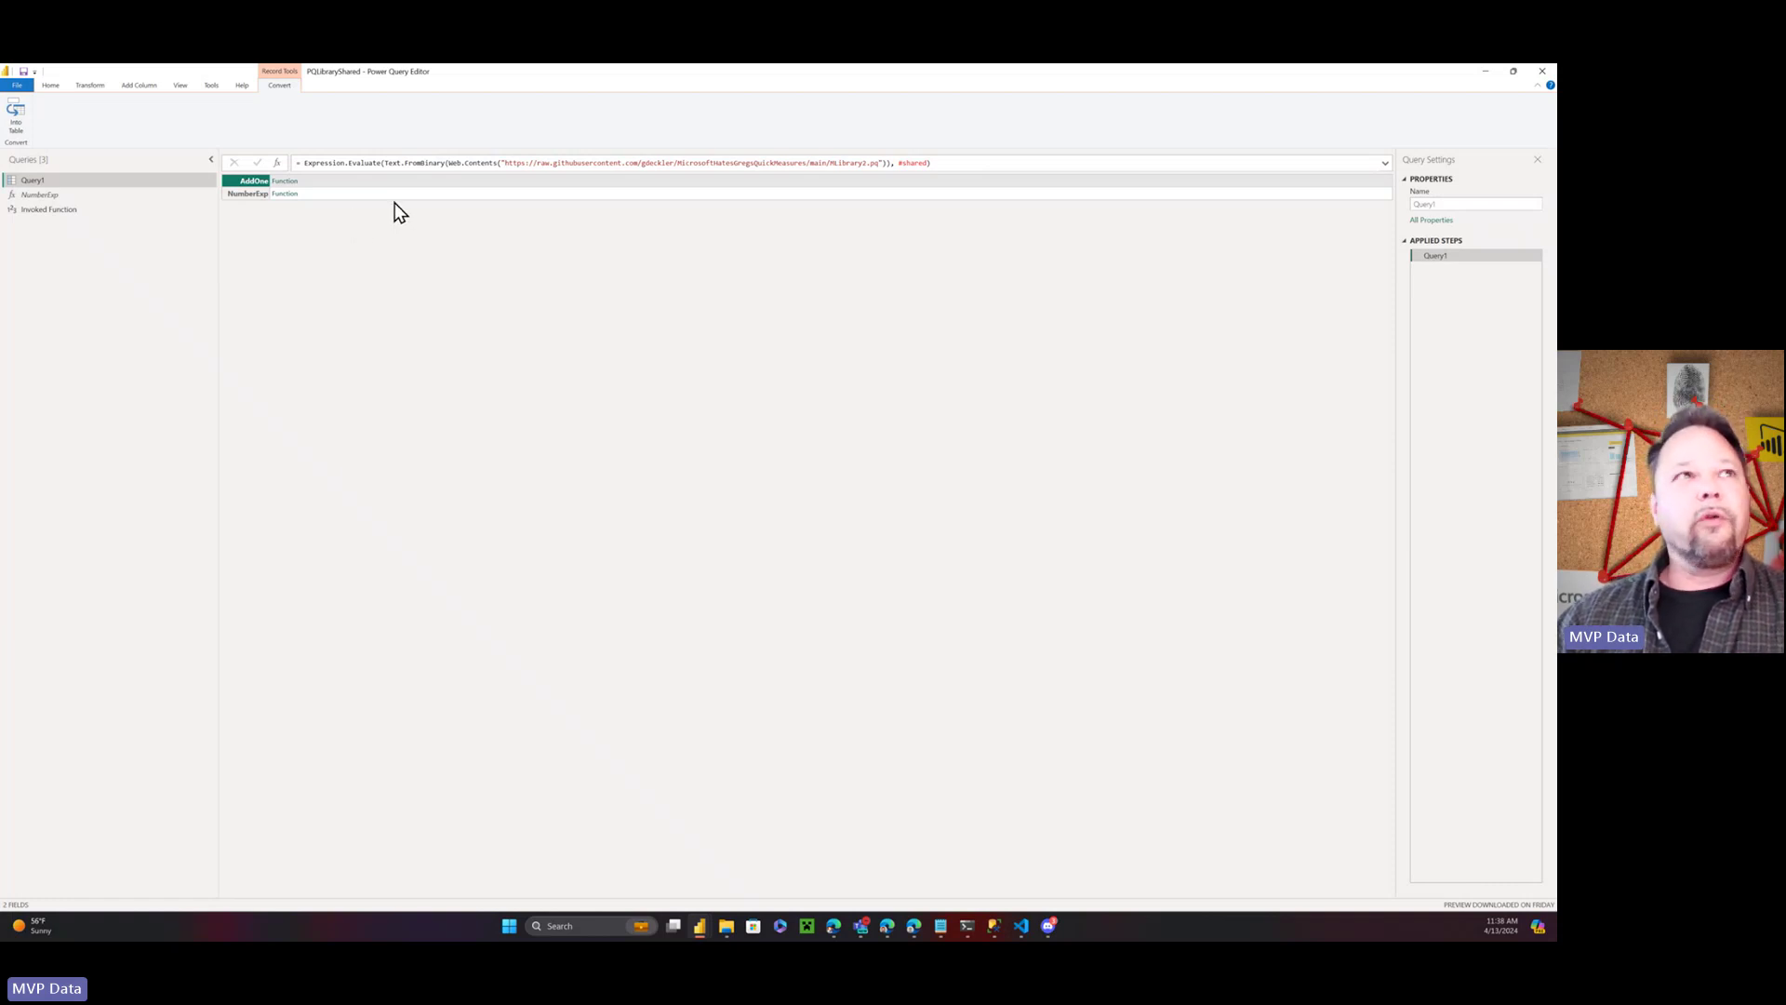
Add the AddOne function from Query1's record as a new query
right_click(291, 183)
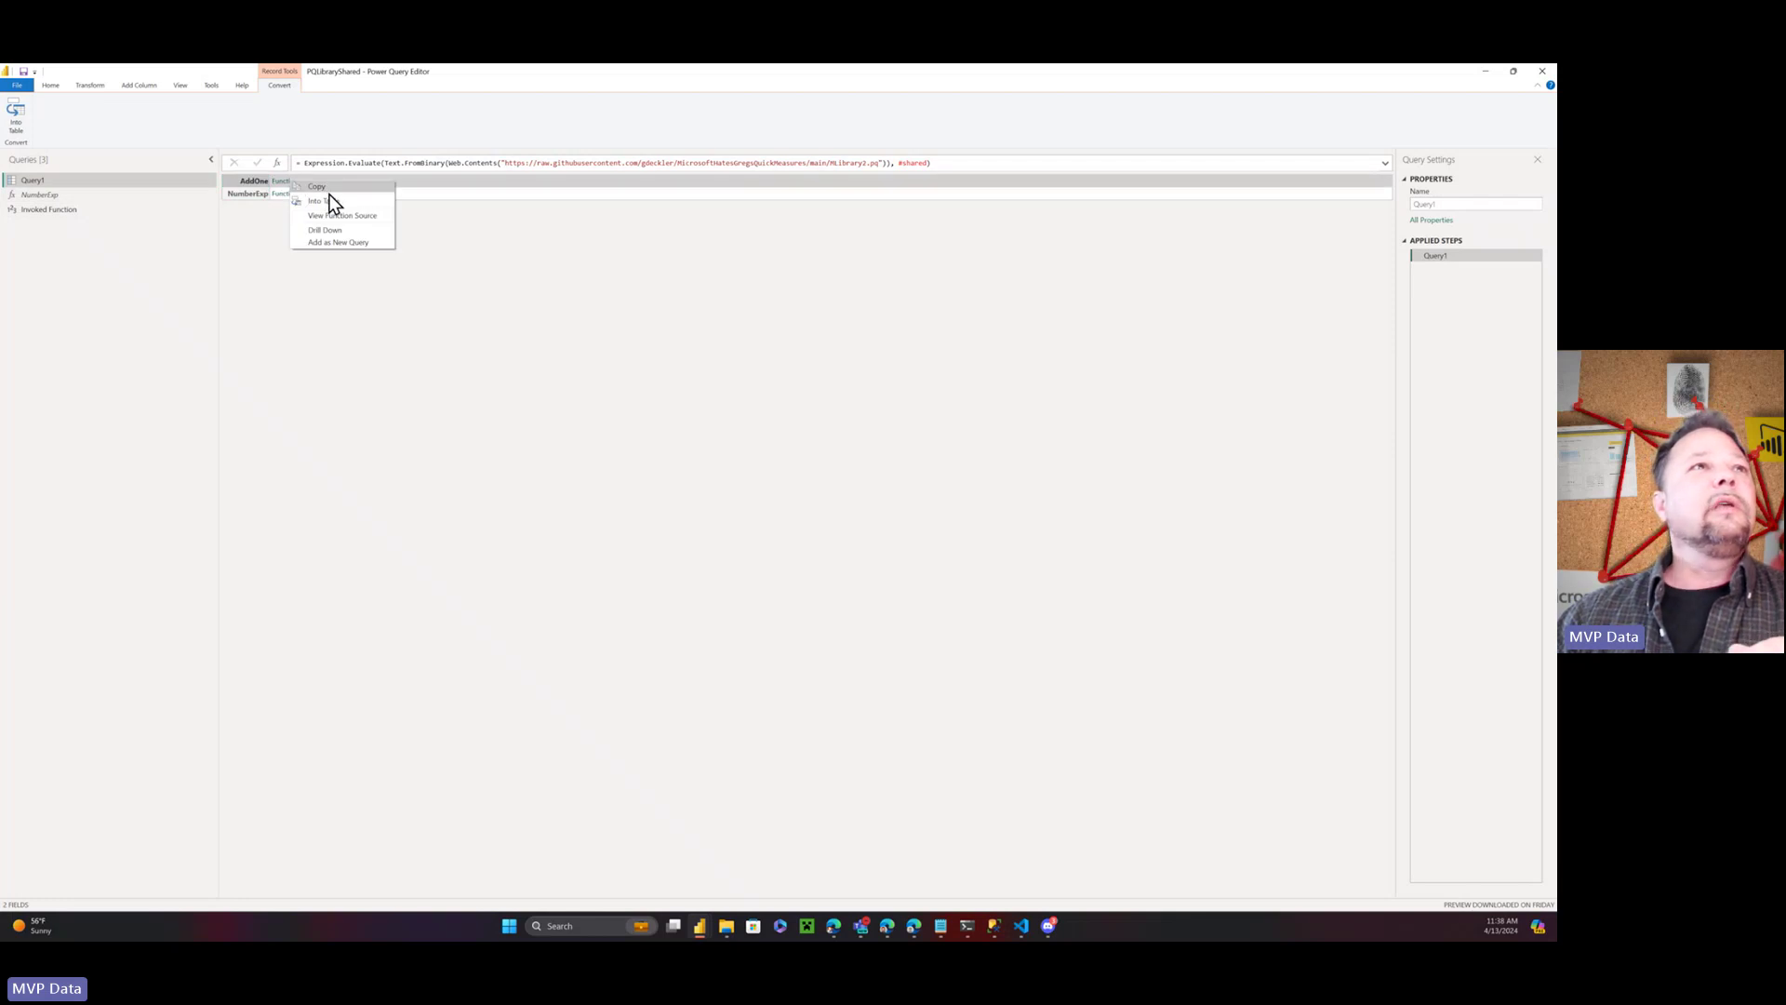
left_click(336, 244)
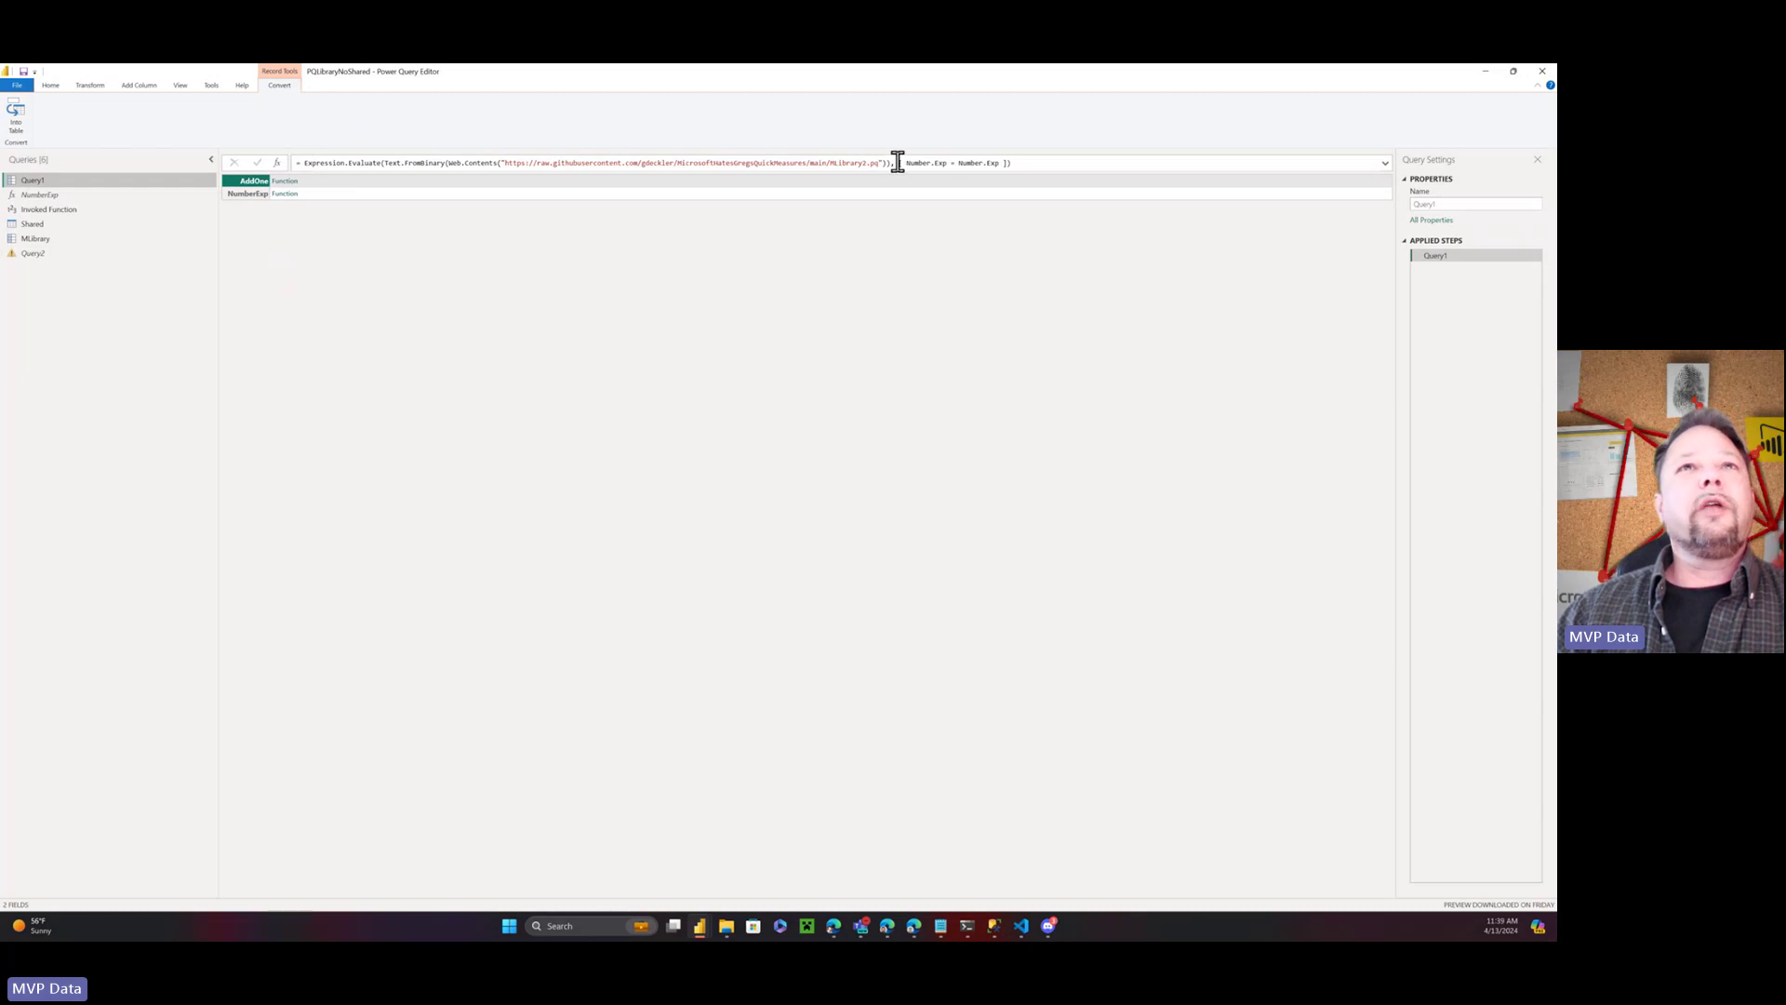
In PQLibraryNoShared, examine Query1's [ Number.Exp = Number.Exp ] argument, add the AddOne function as a new query, and return to Query1
left_click_drag(900, 163, 1009, 164)
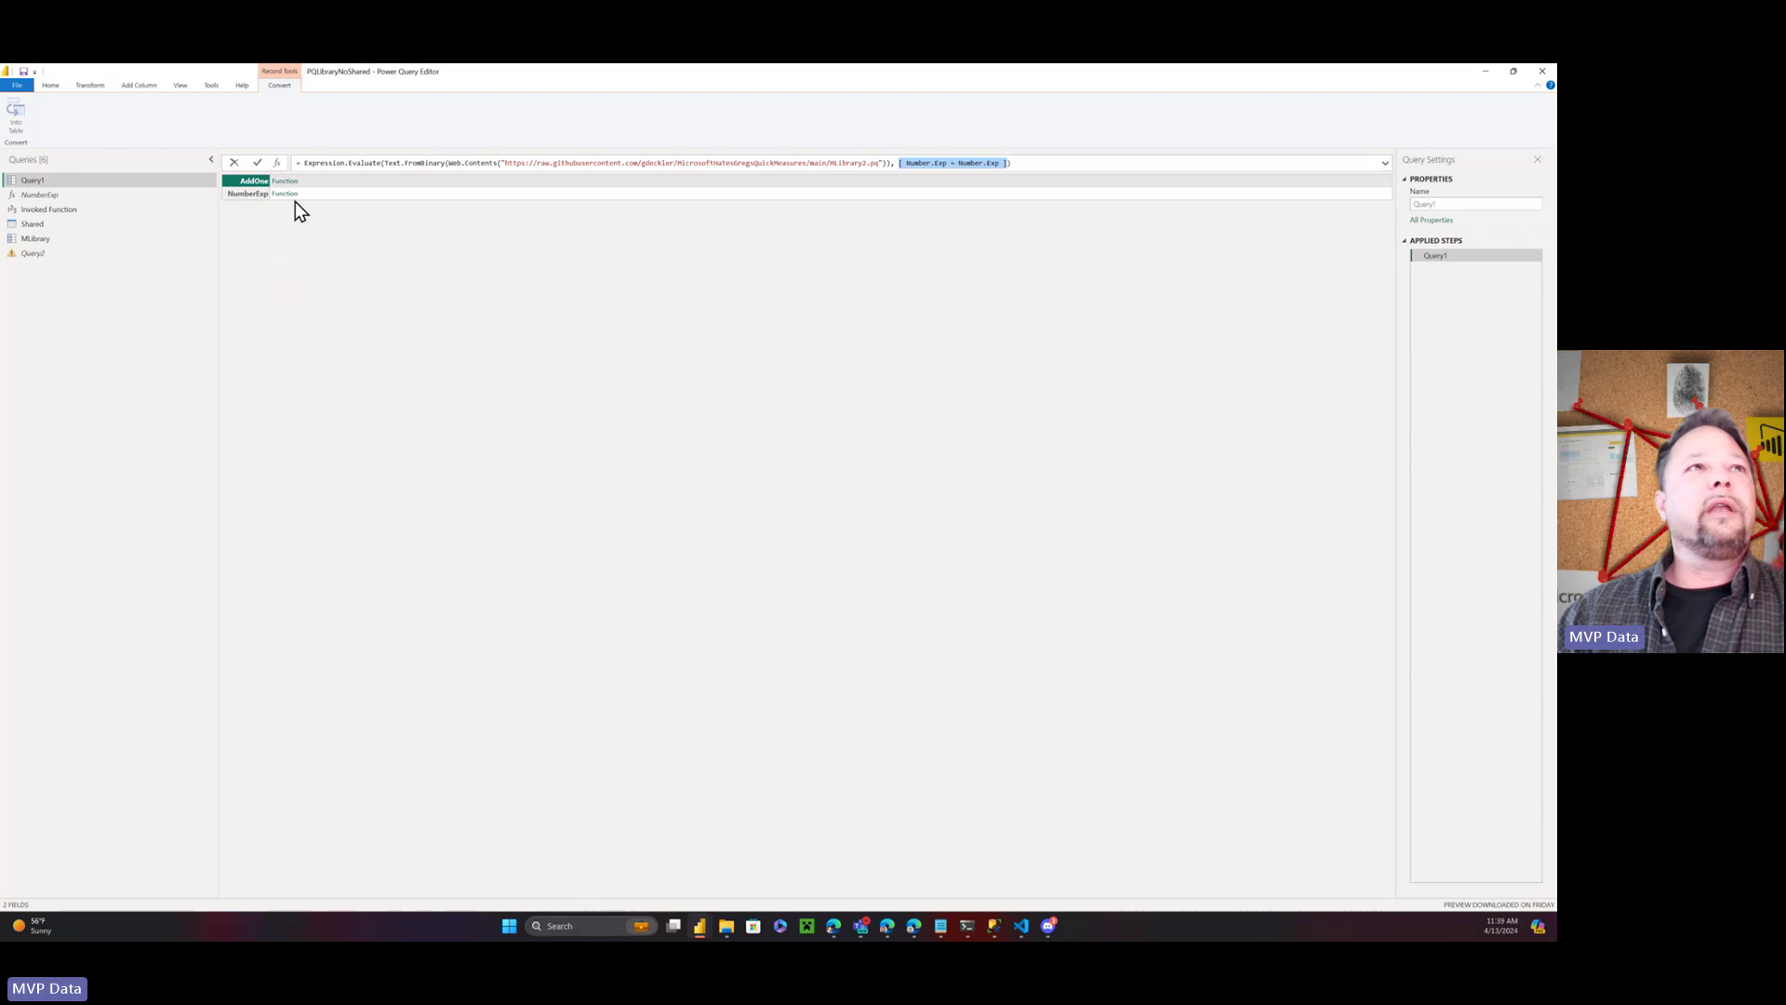
left_click(908, 164)
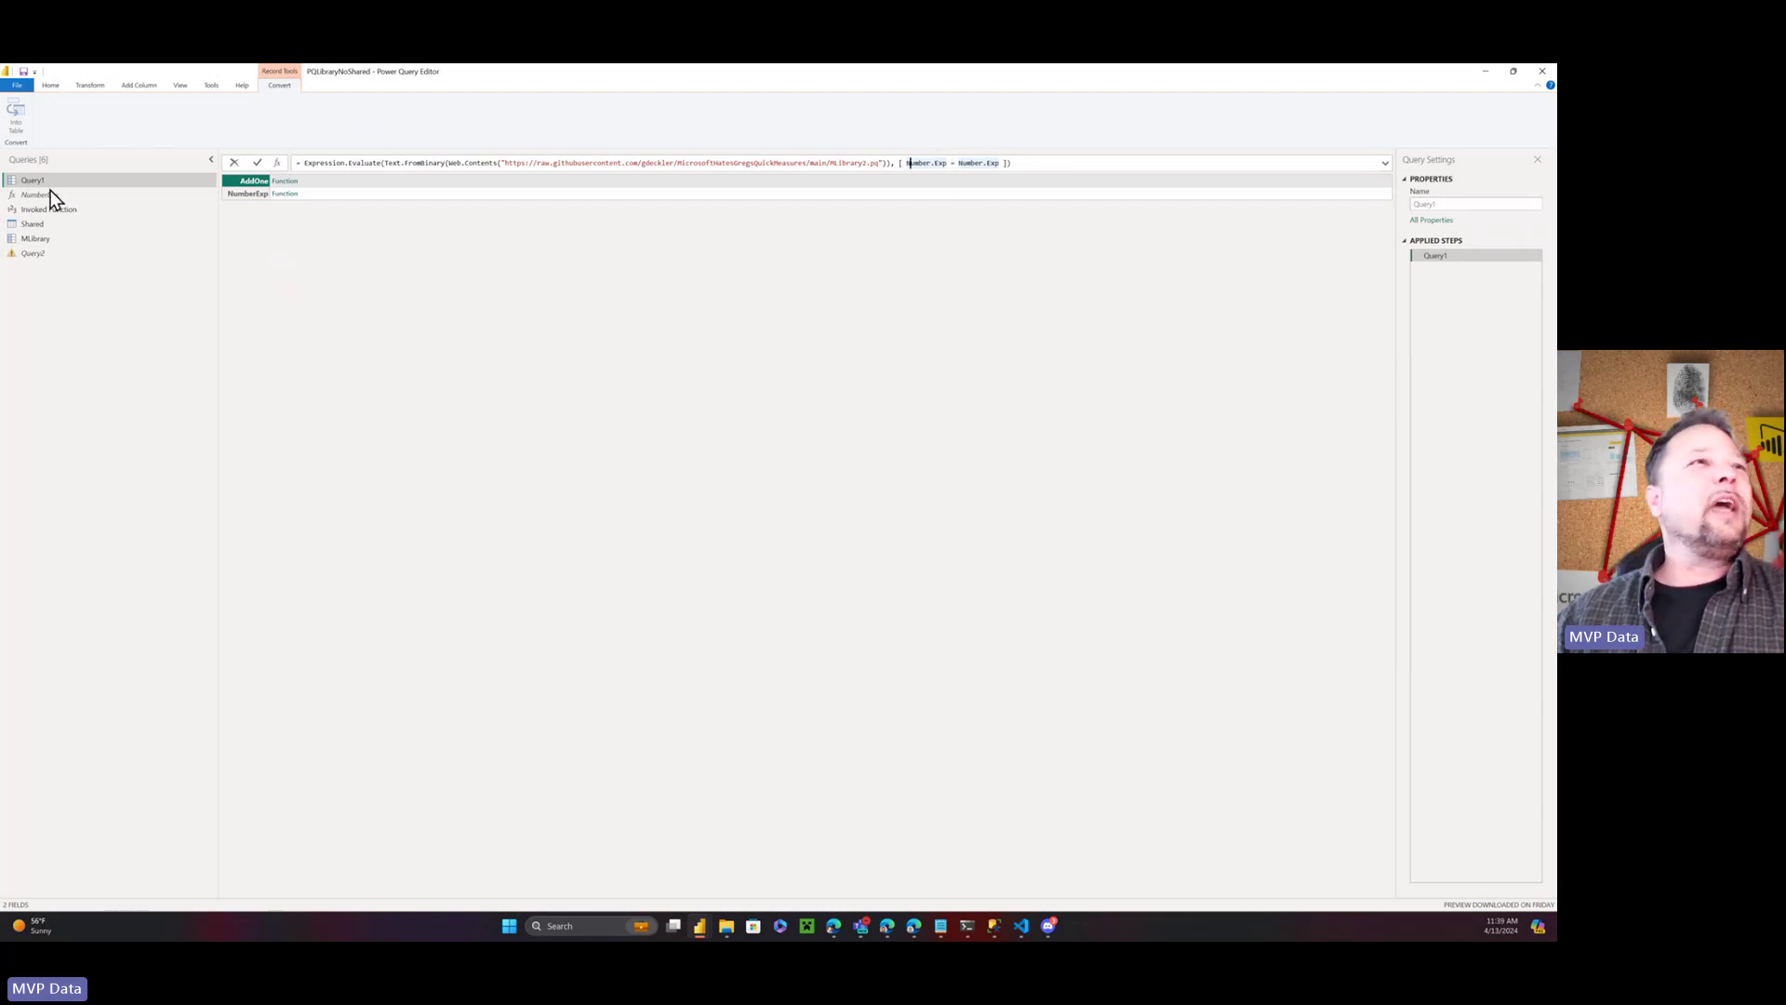
right_click(285, 182)
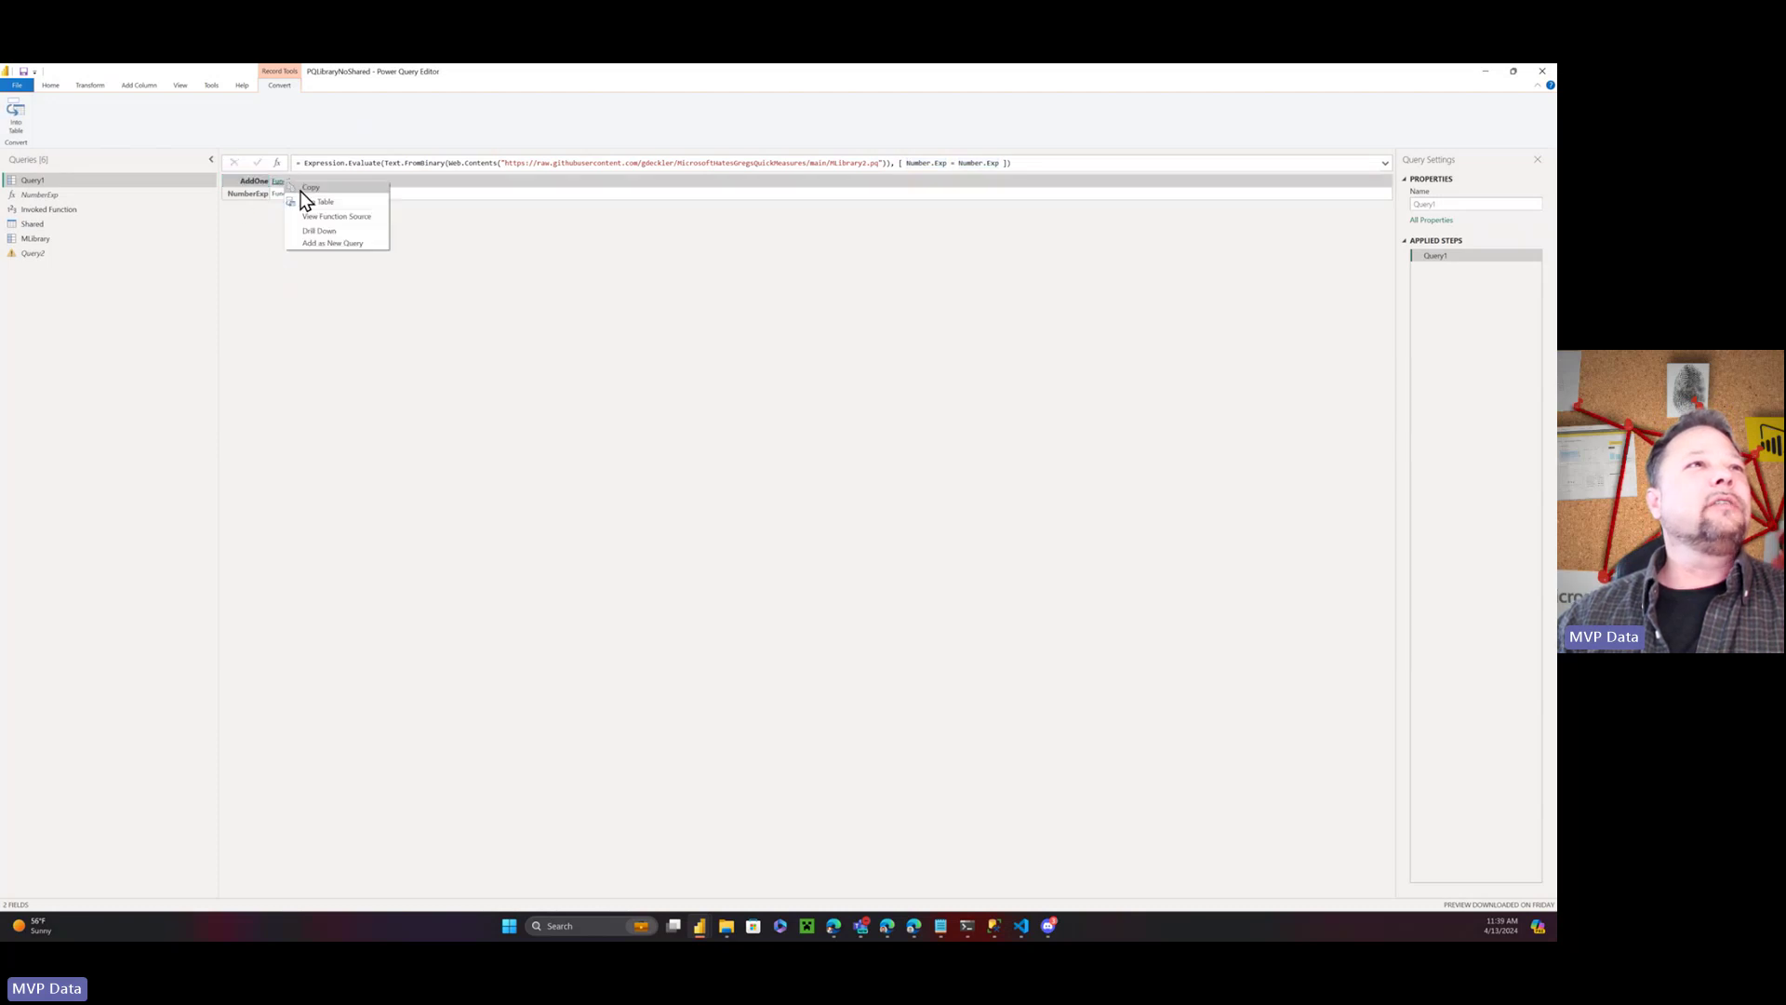
left_click(320, 242)
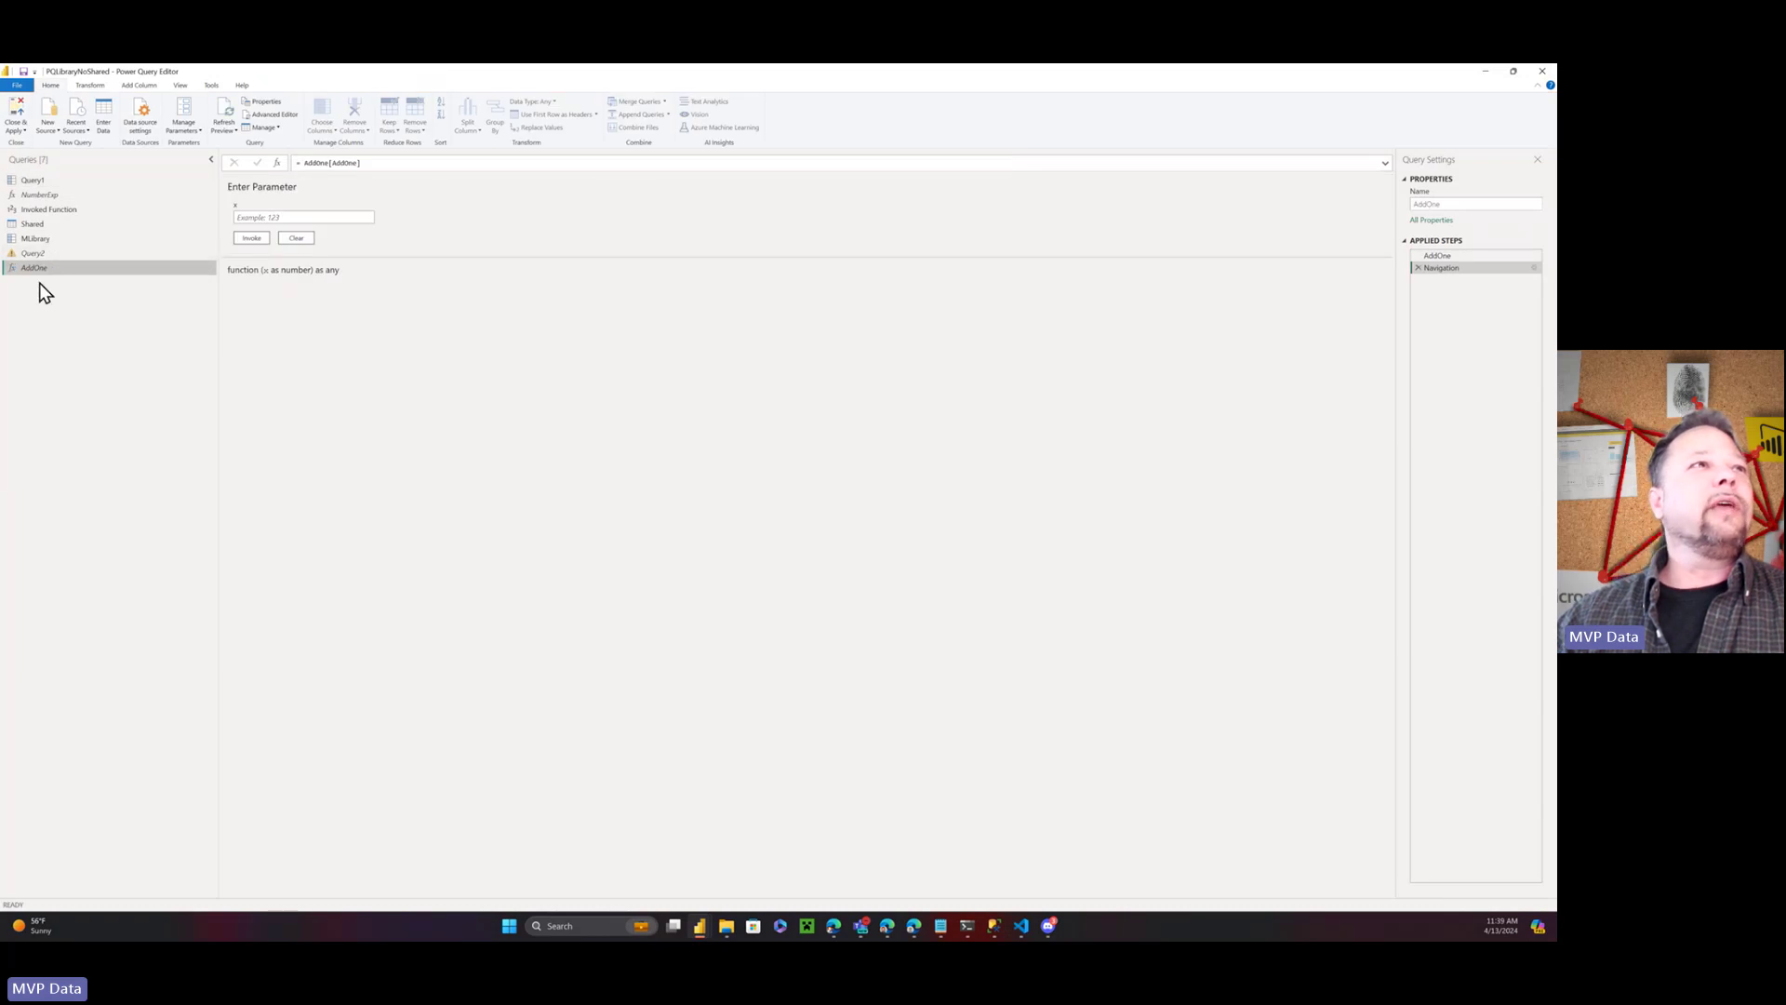
left_click(61, 186)
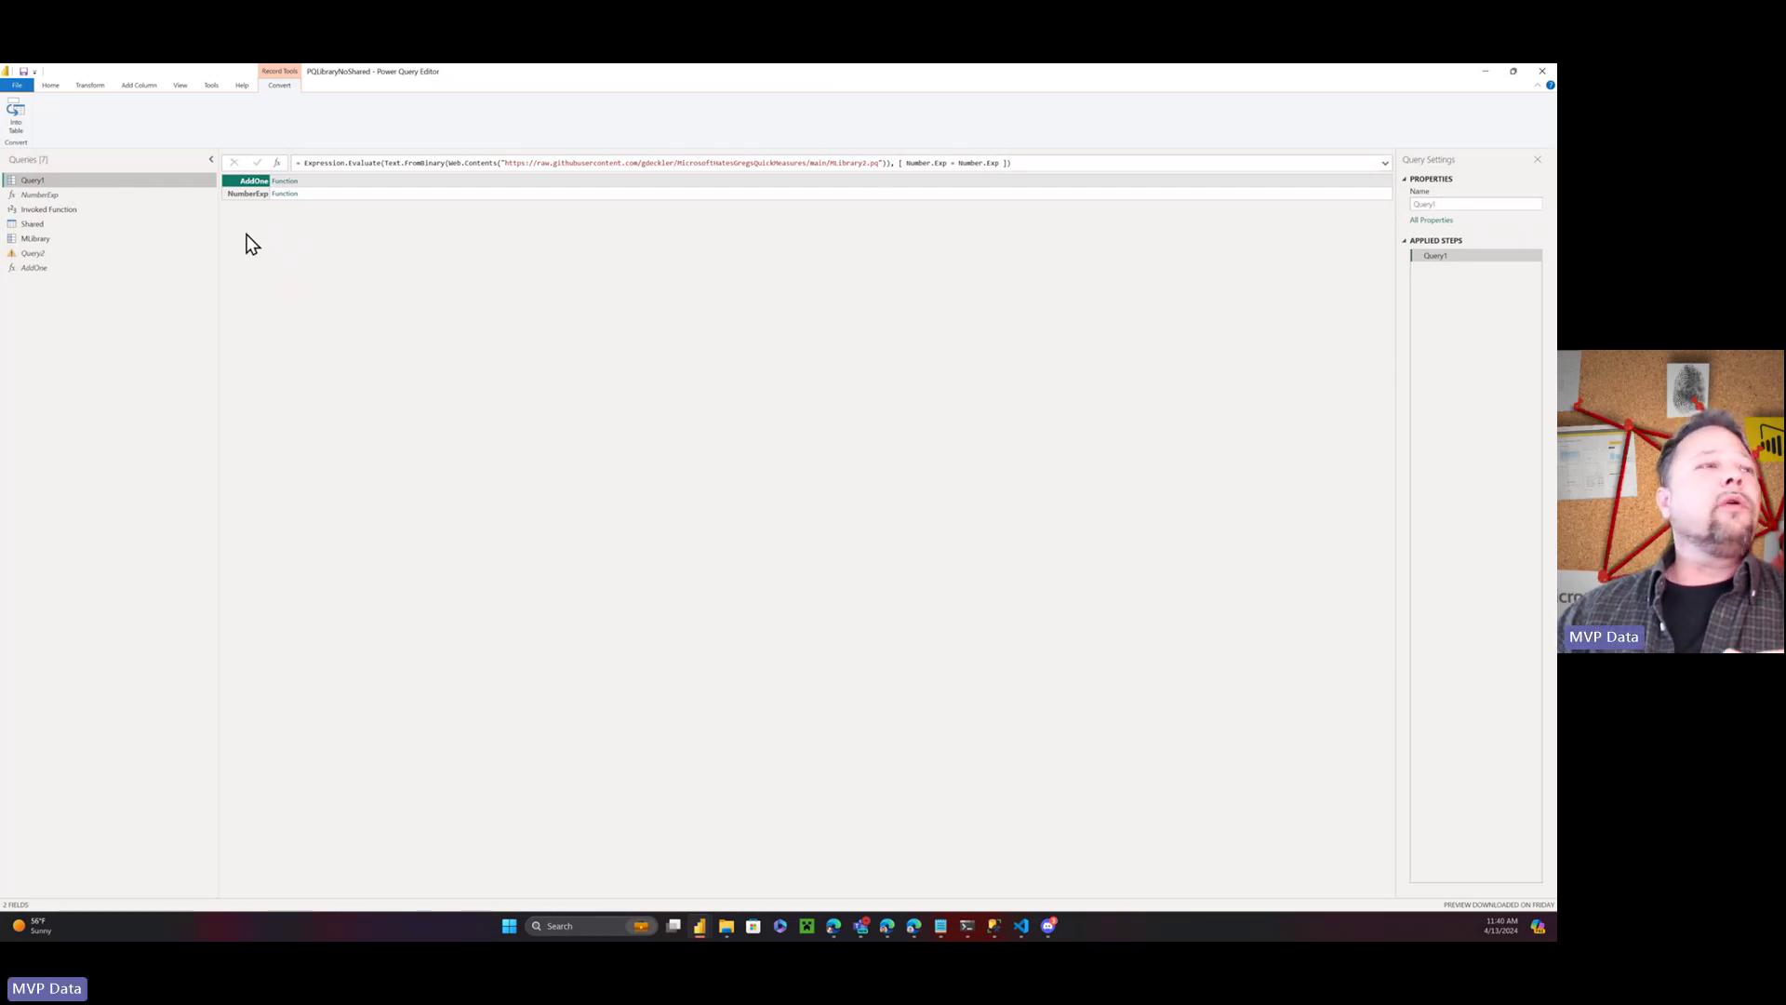
Examine the full function record passed to Expression.Evaluate in the MLibrary query's code, then close it without changes
left_click(67, 241)
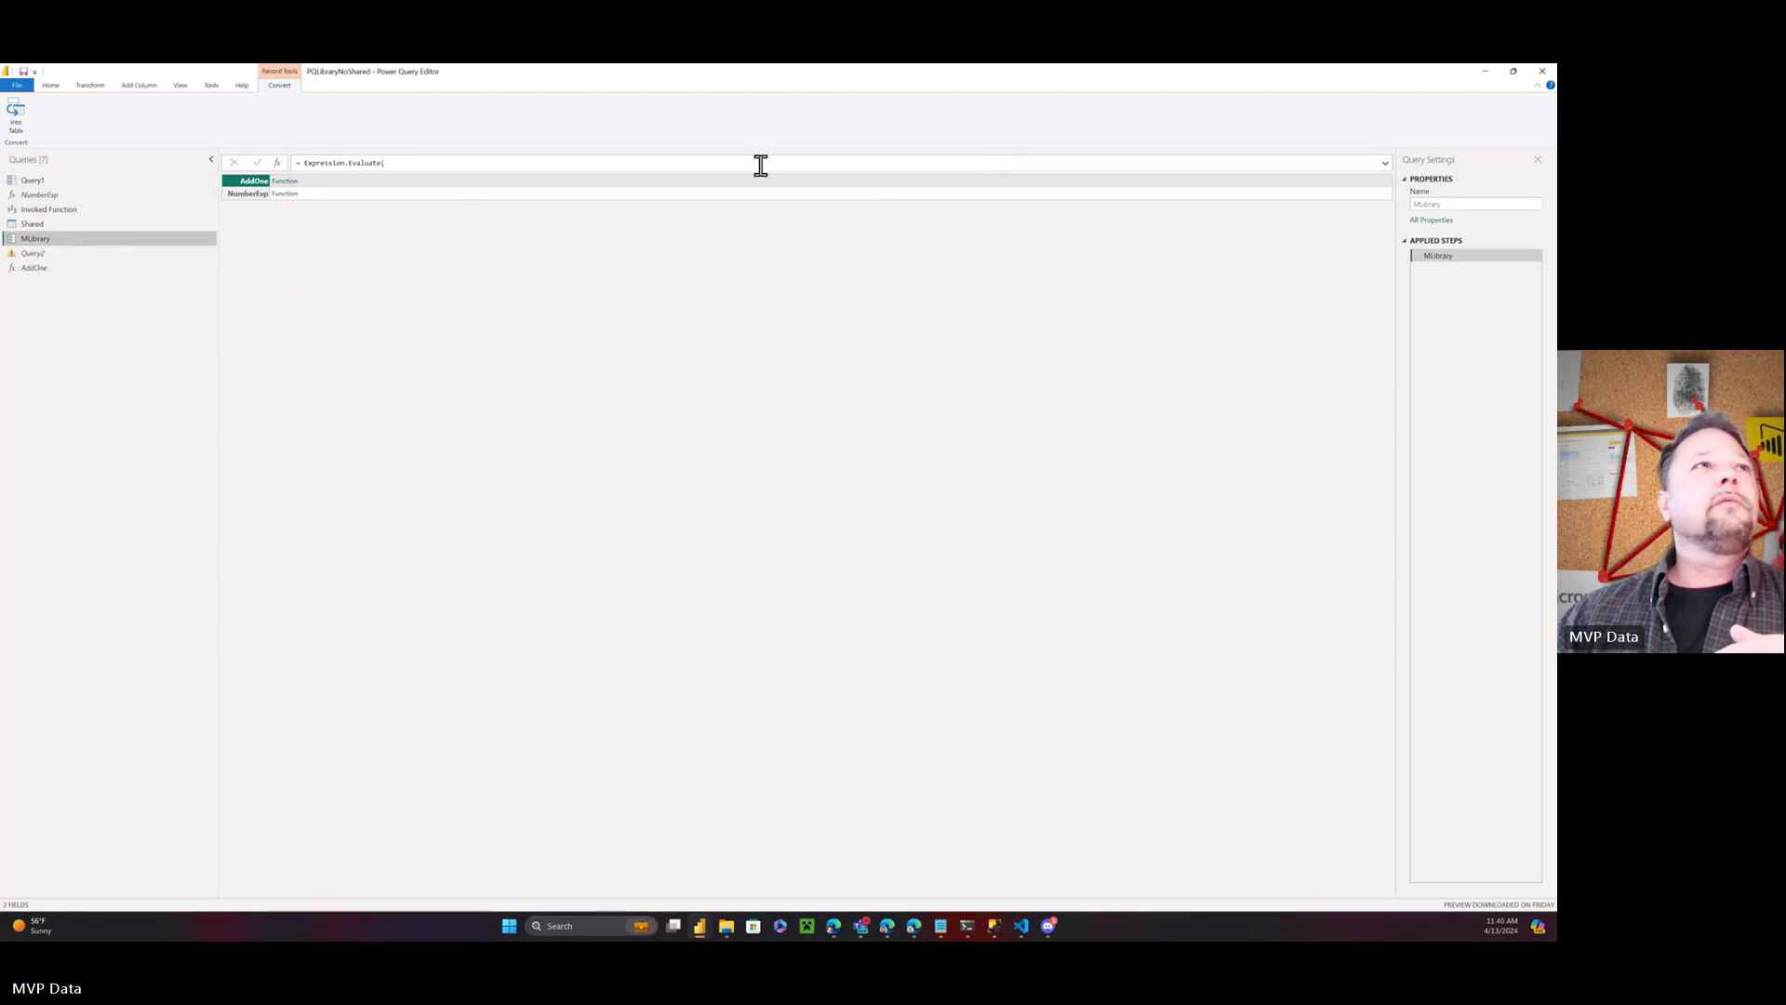
left_click(49, 84)
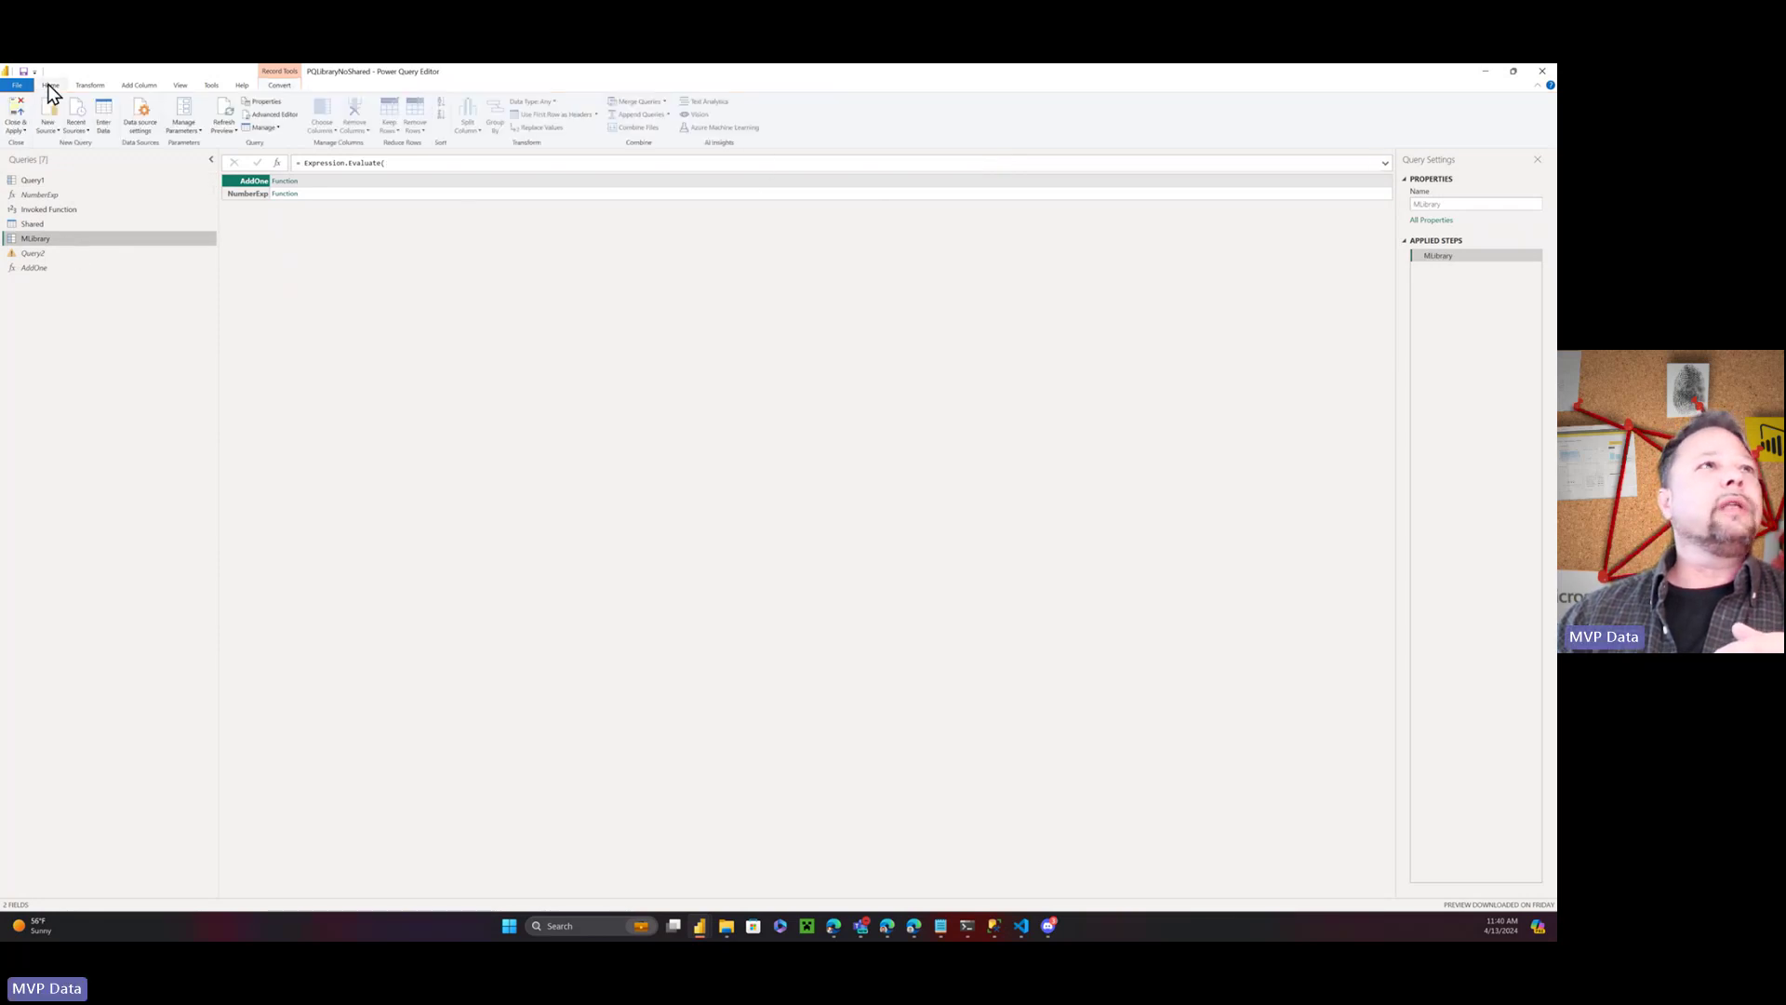
left_click(283, 119)
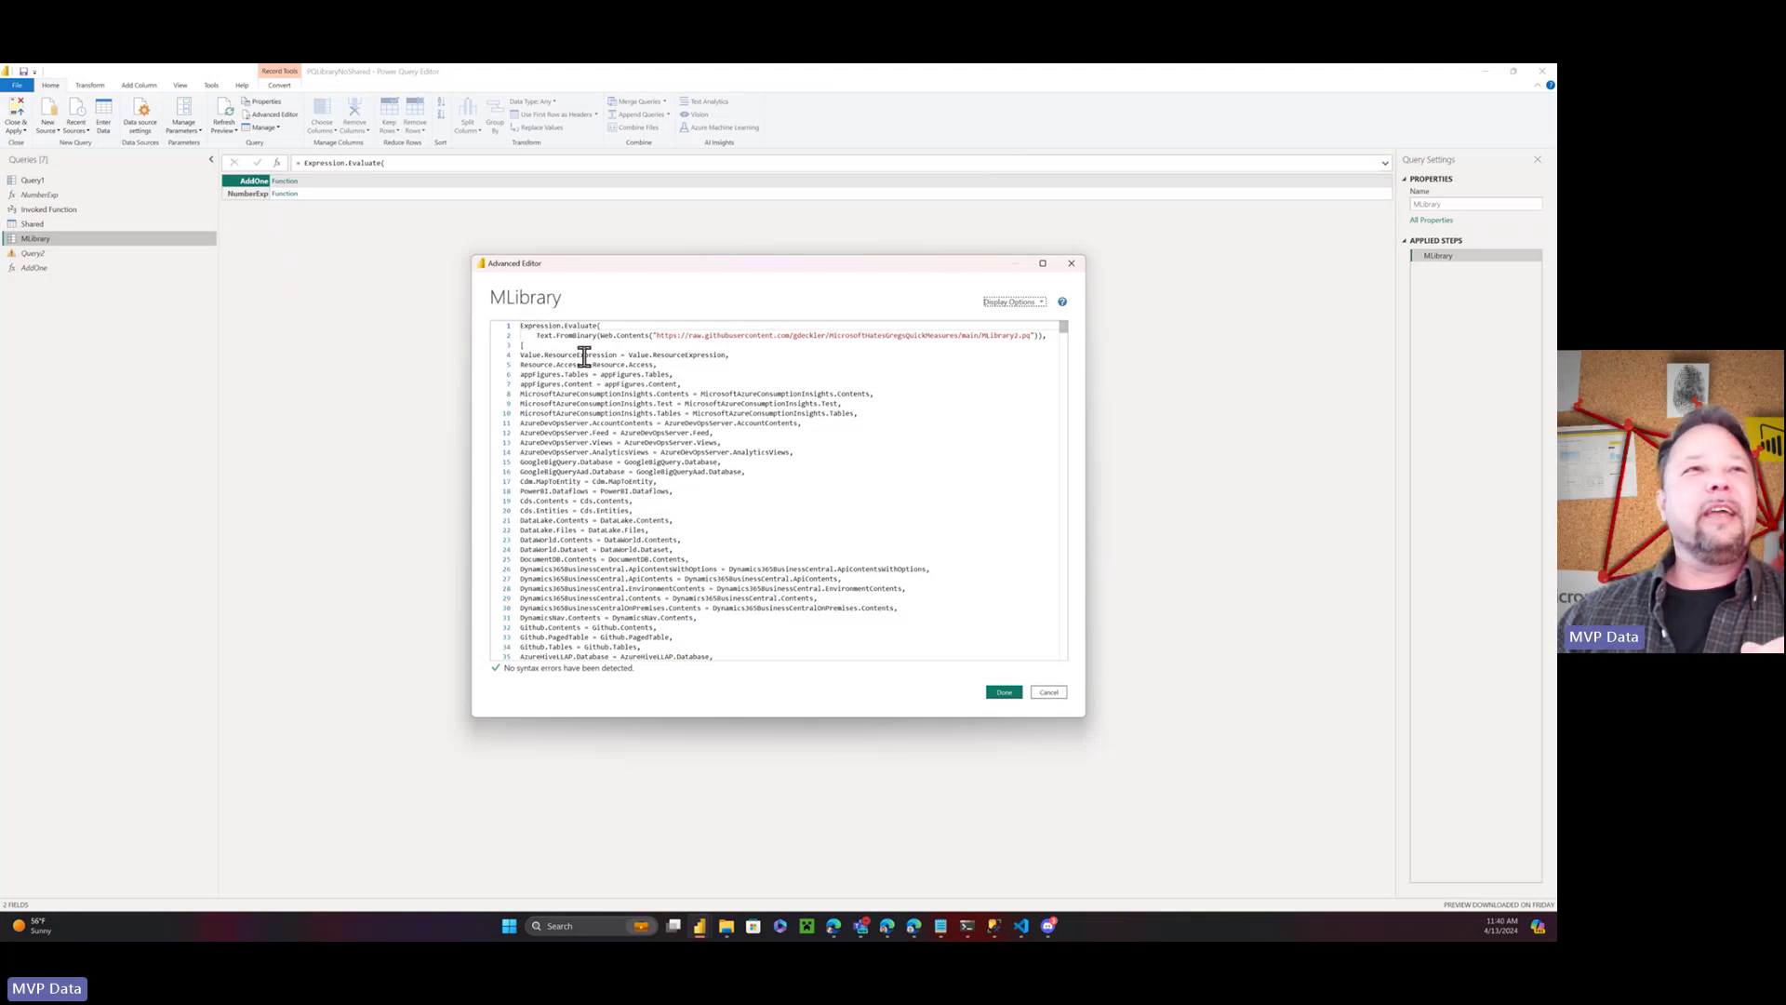
left_click(522, 356)
left_click_drag(543, 370, 738, 674)
left_click_drag(1062, 451, 1049, 642)
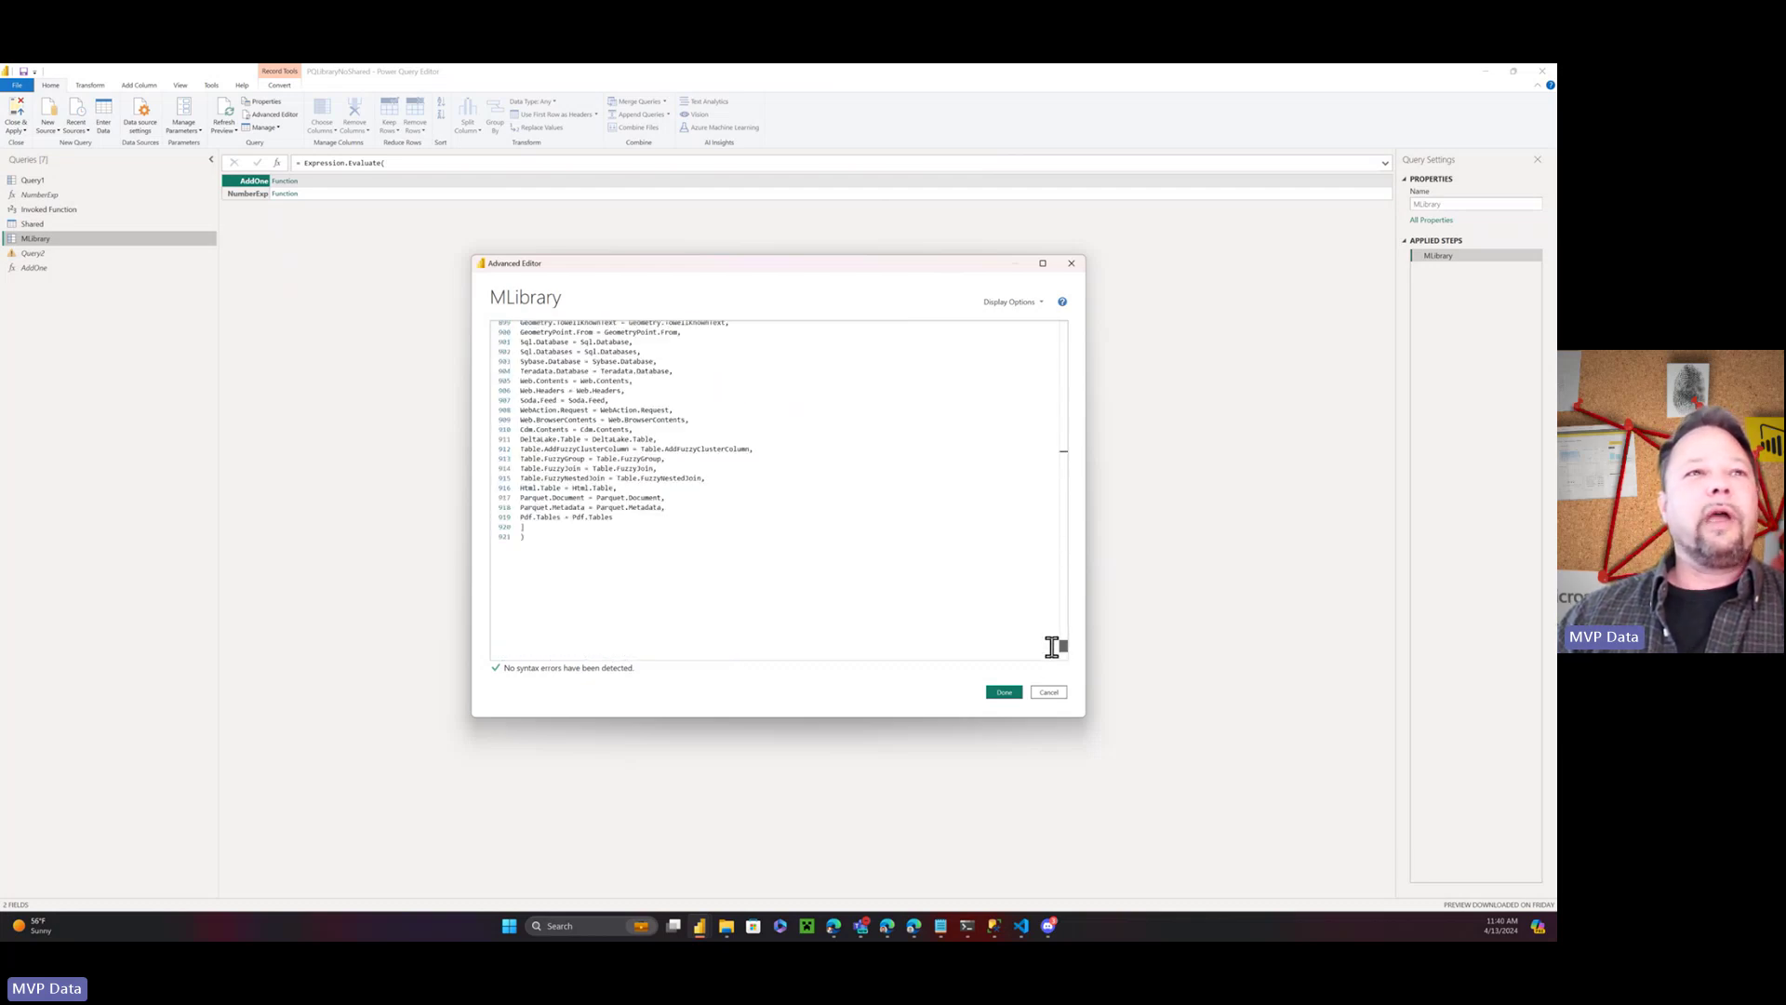
left_click(1049, 692)
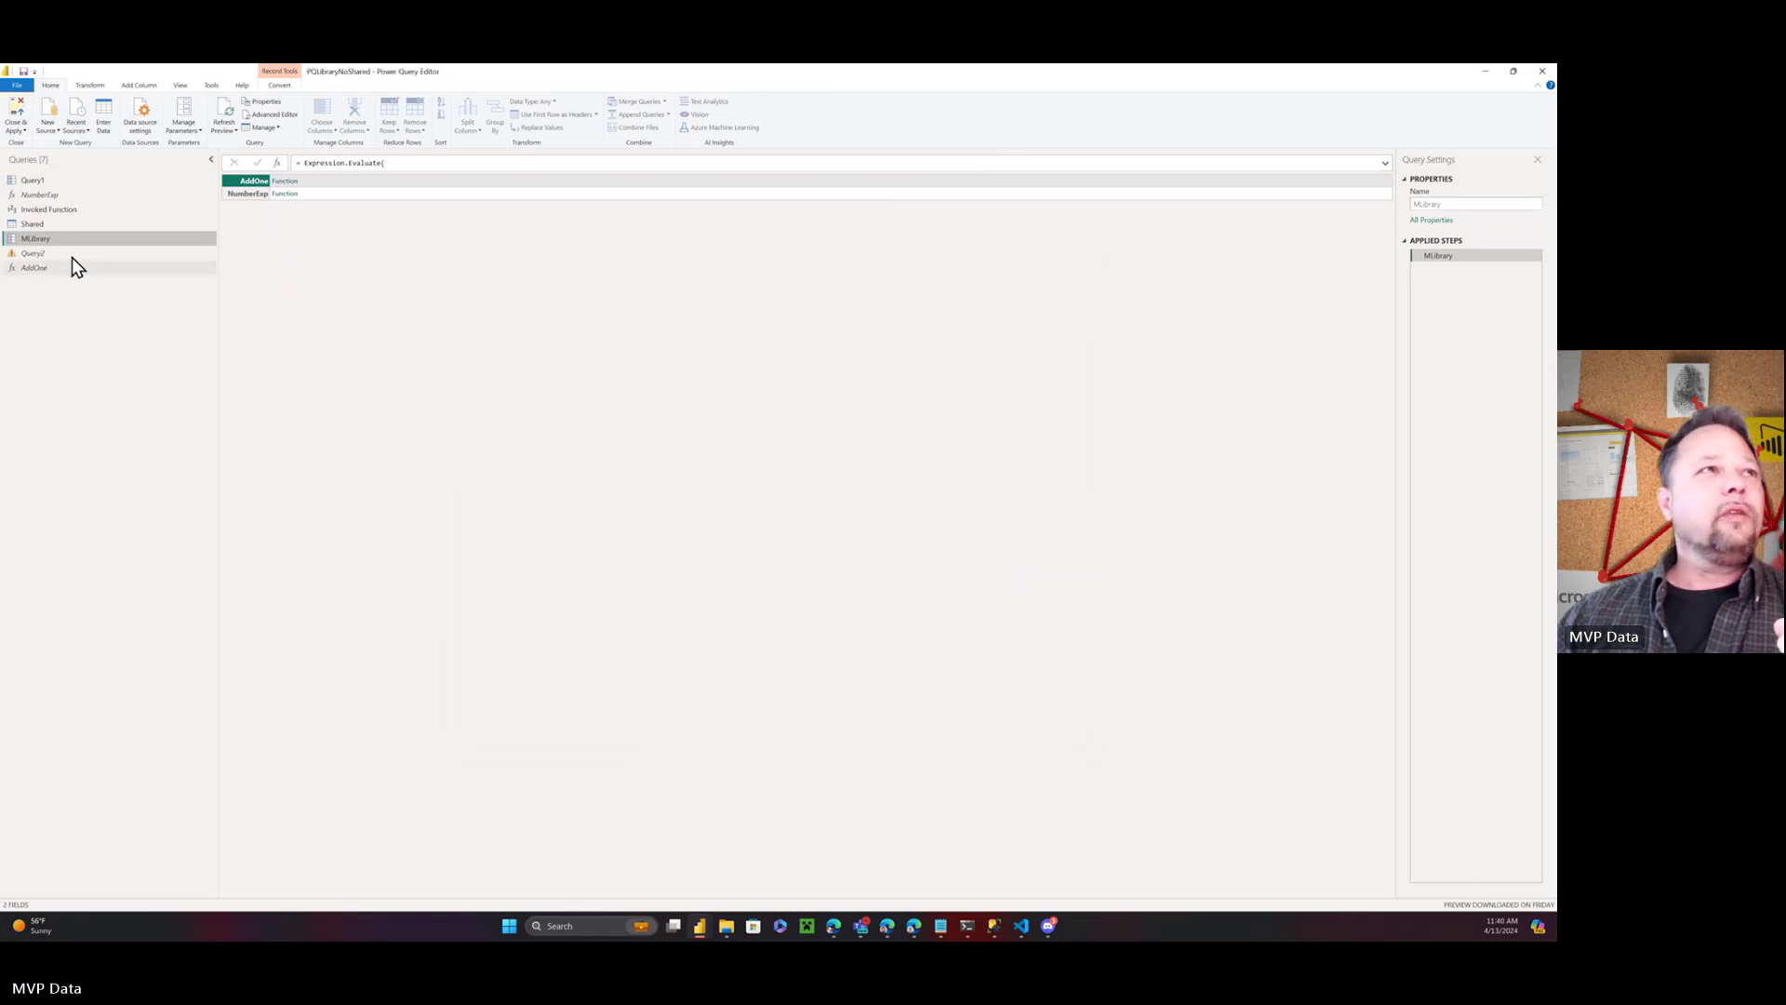
Examine the Shared query's M code, including the type function check in its Added Custom step, and close the code
left_click(58, 224)
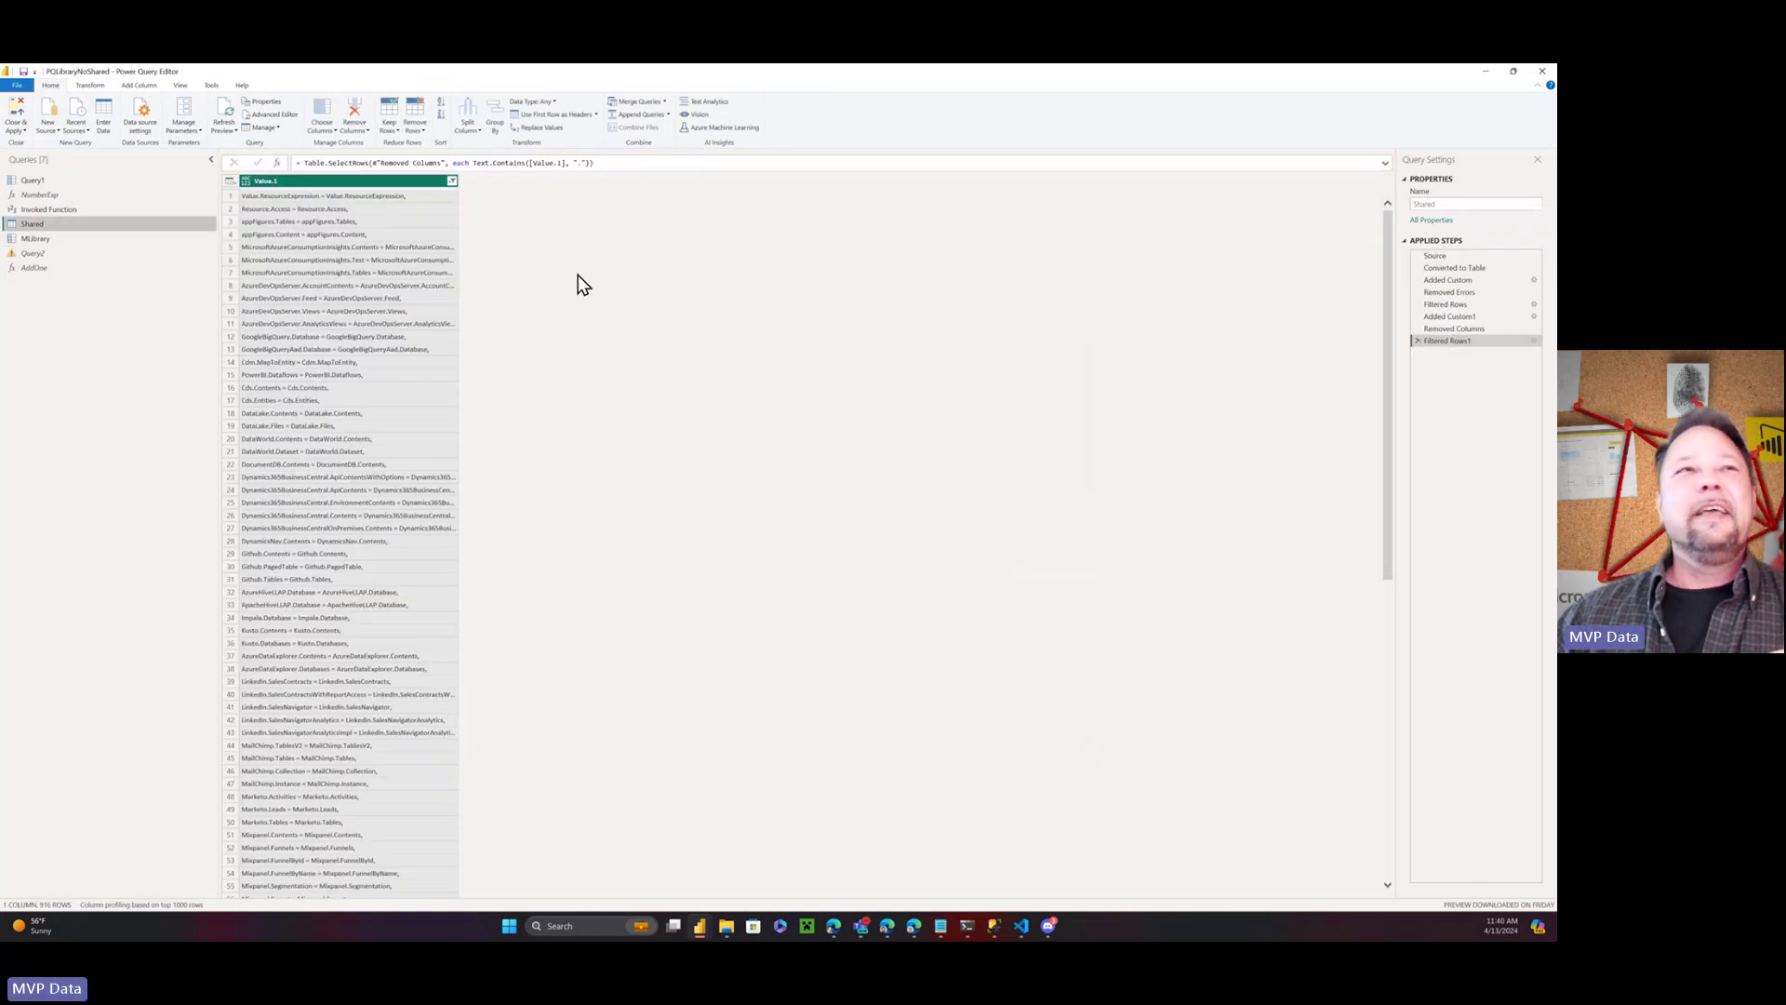
left_click(283, 114)
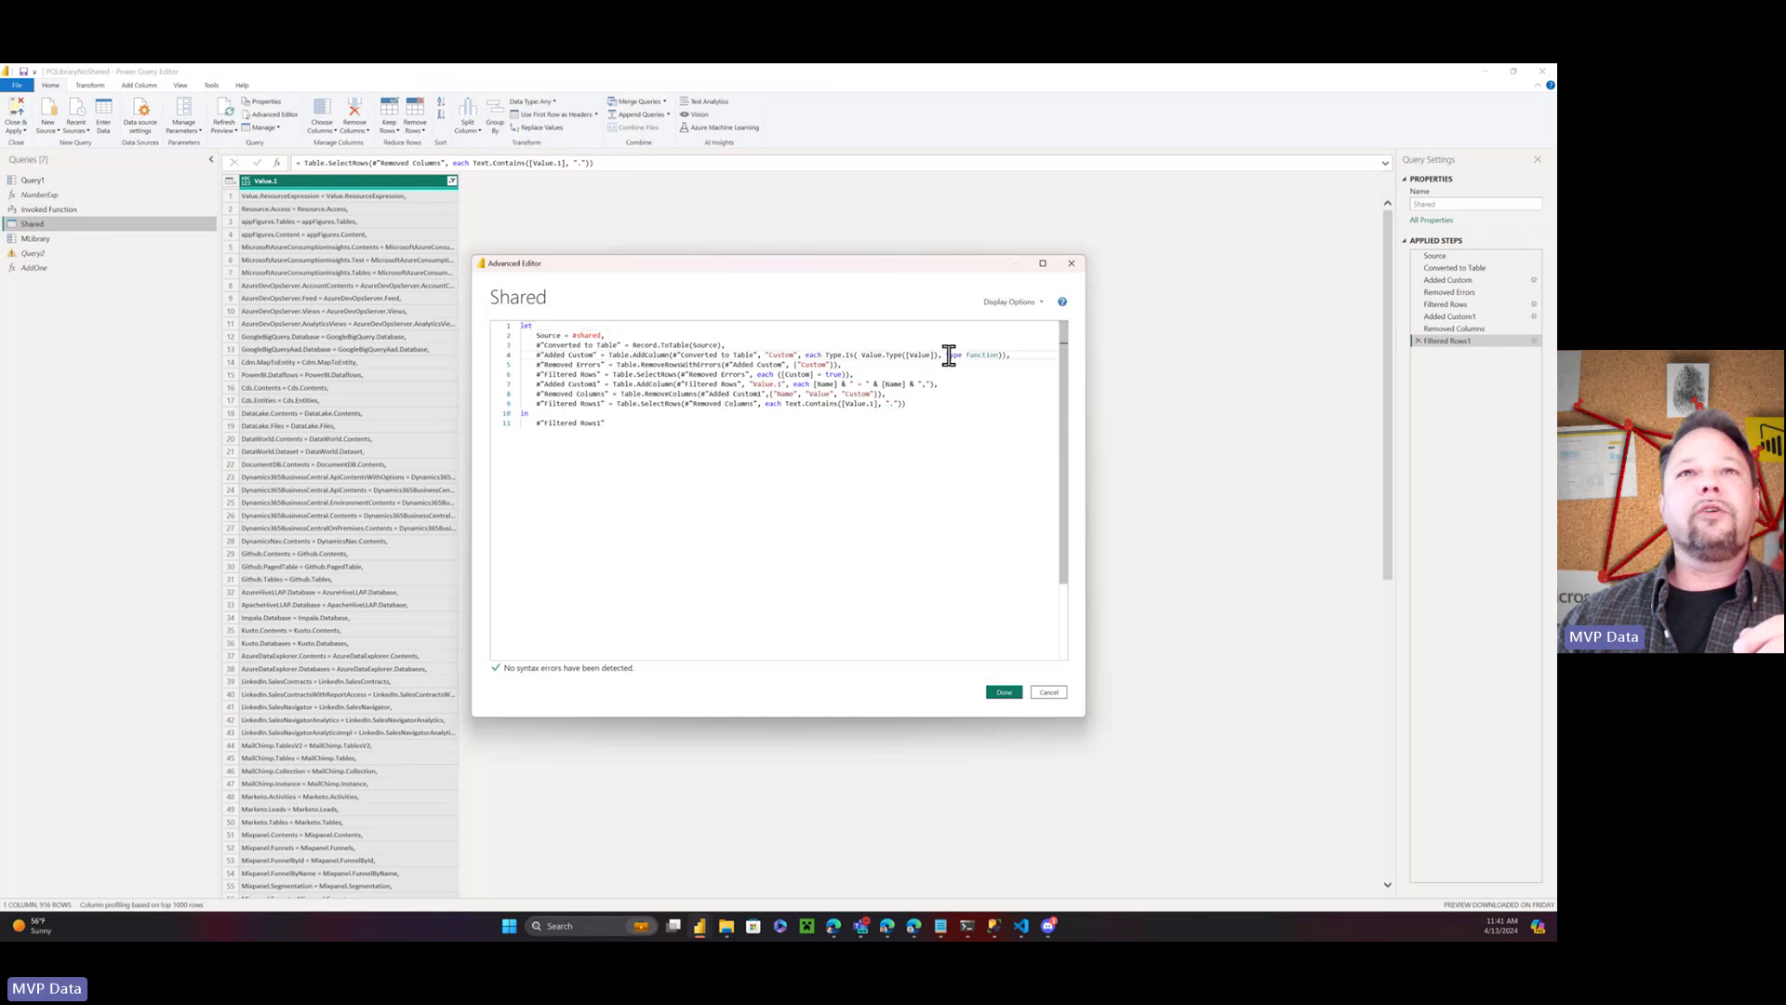
left_click_drag(946, 354, 1001, 354)
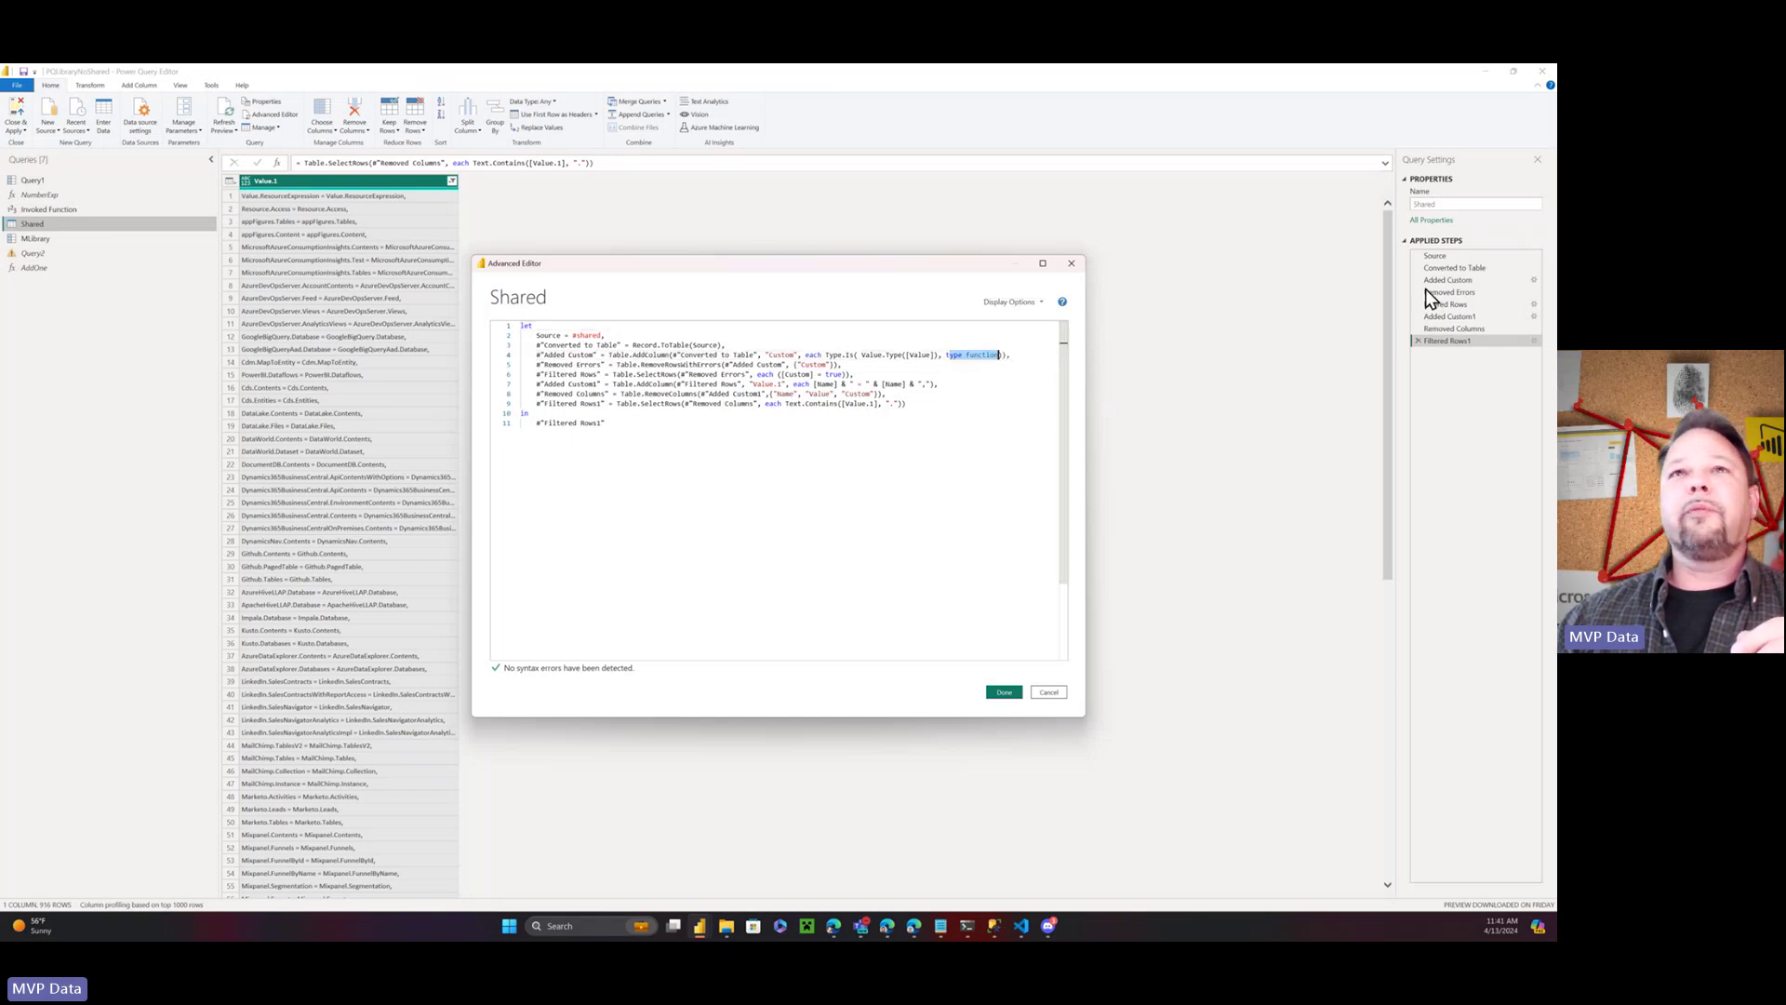
left_click(1073, 268)
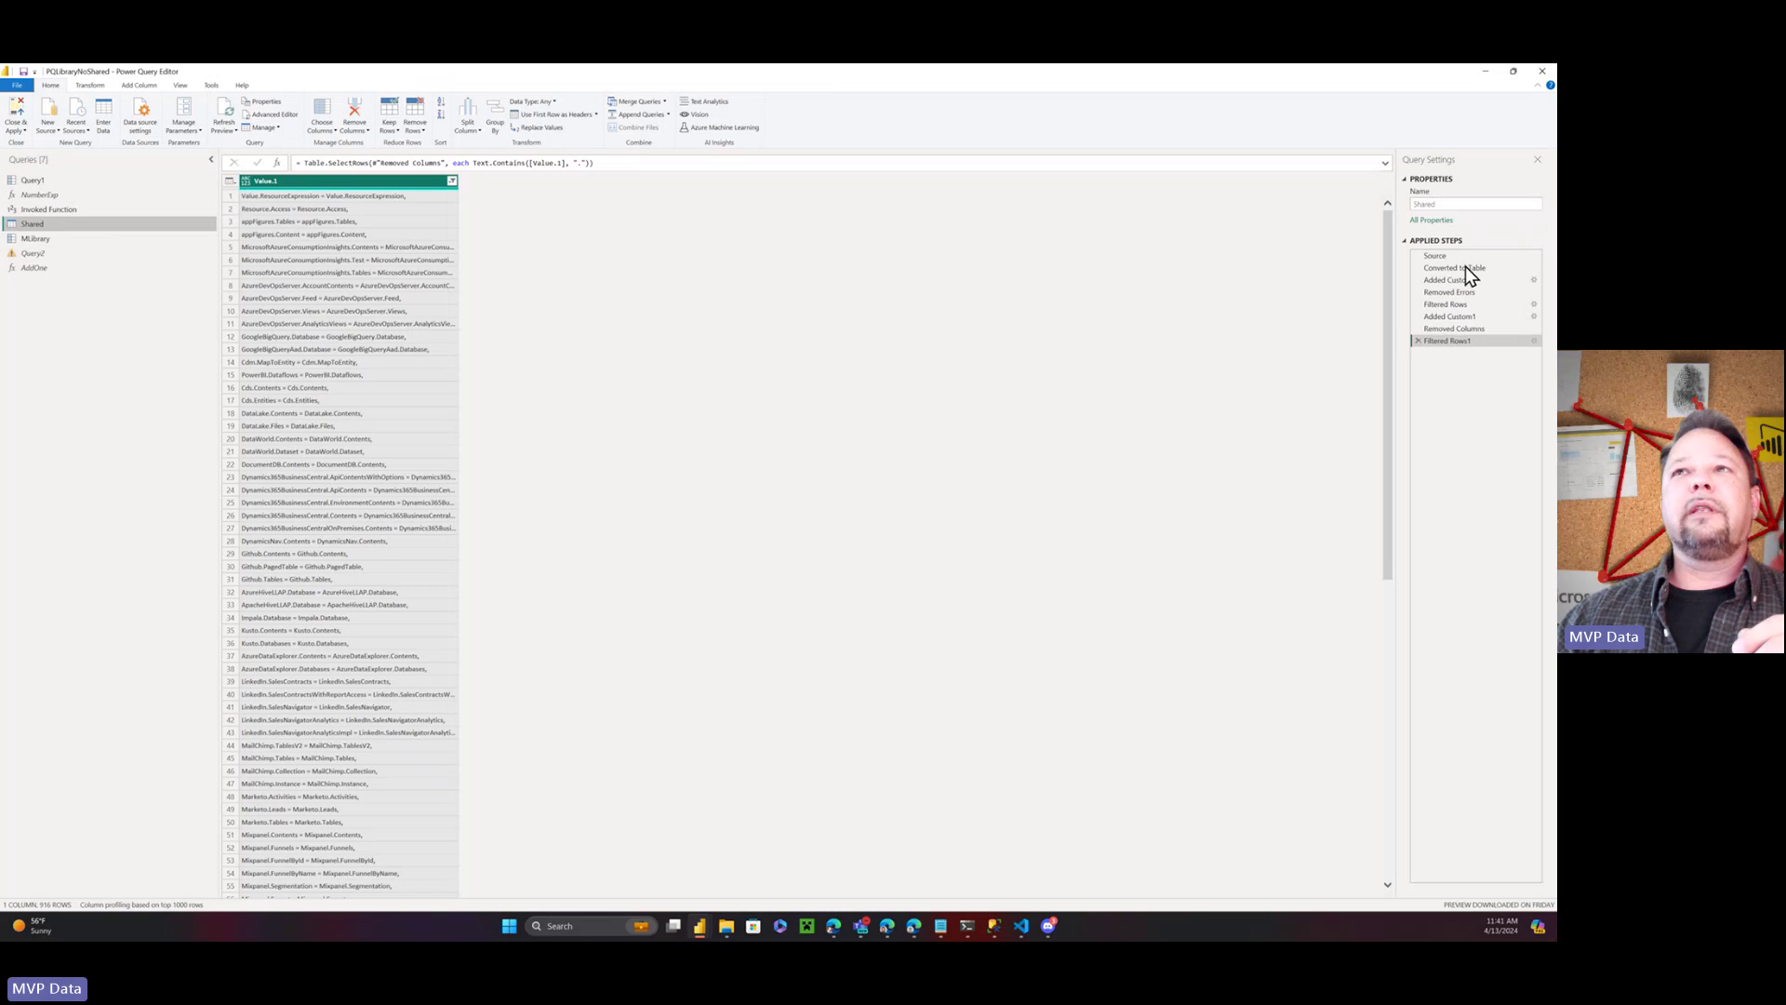
Review the Shared query's applied steps from Converted to Table through Filtered Rows1, checking how the function list is built
left_click(1459, 268)
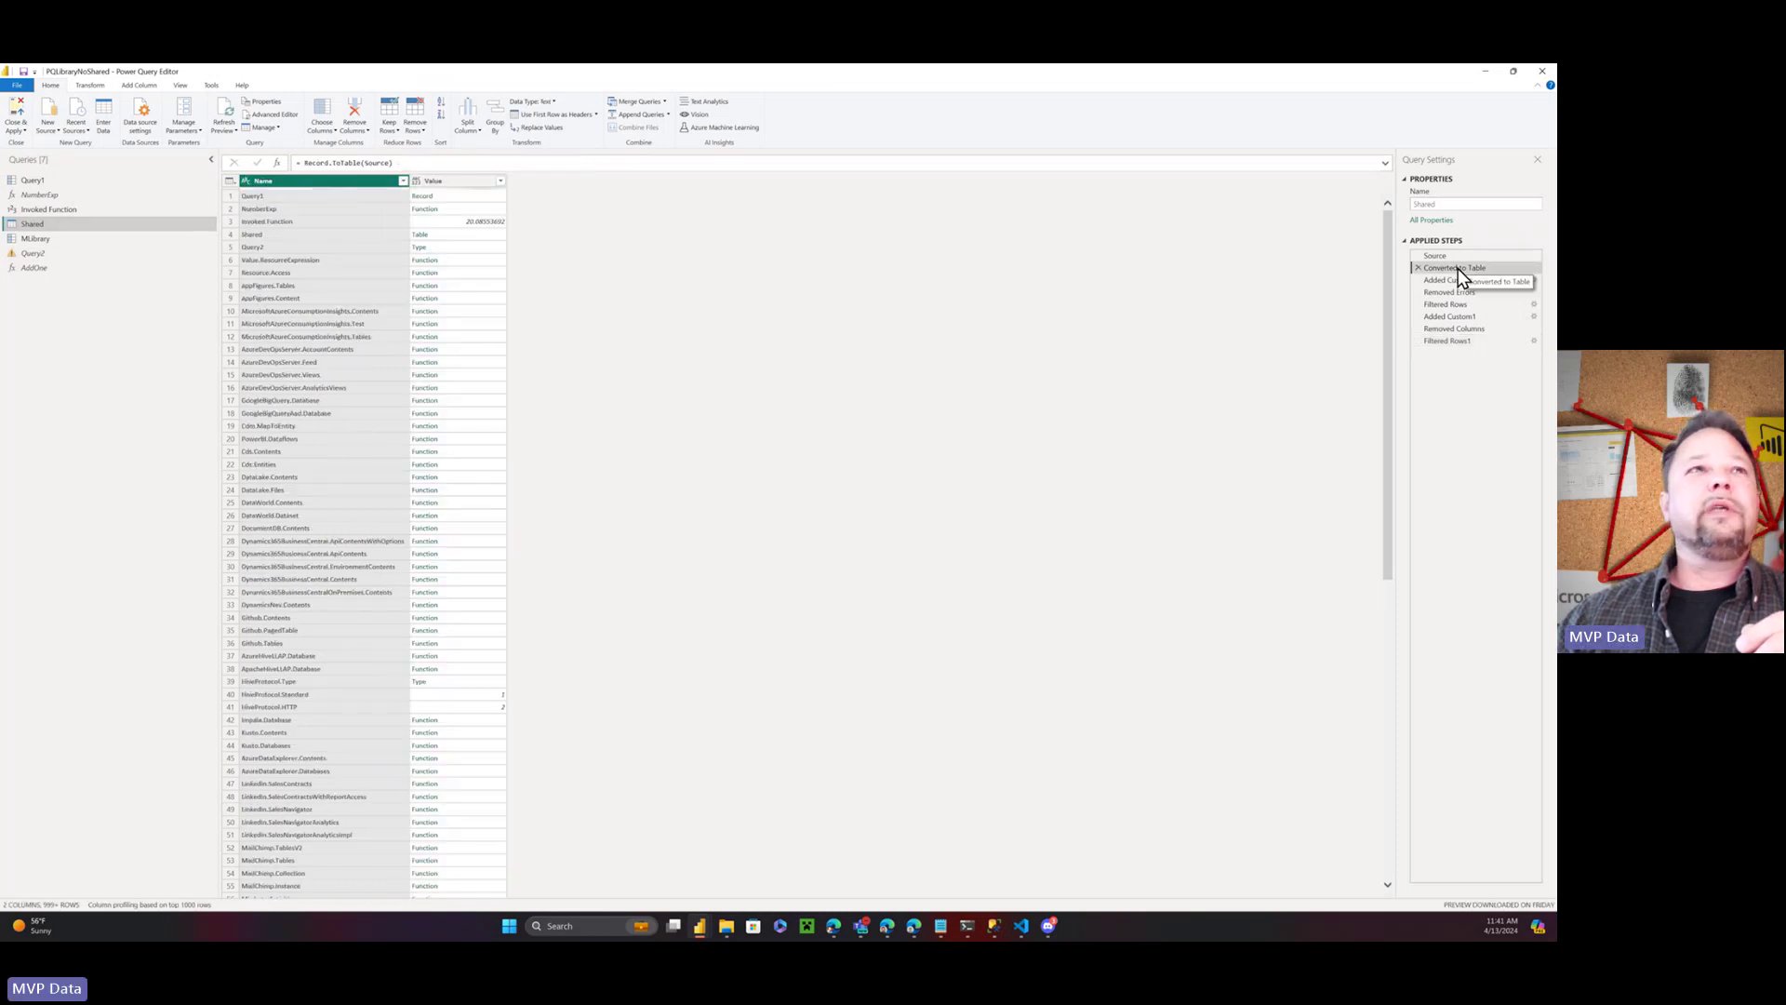
left_click(1442, 283)
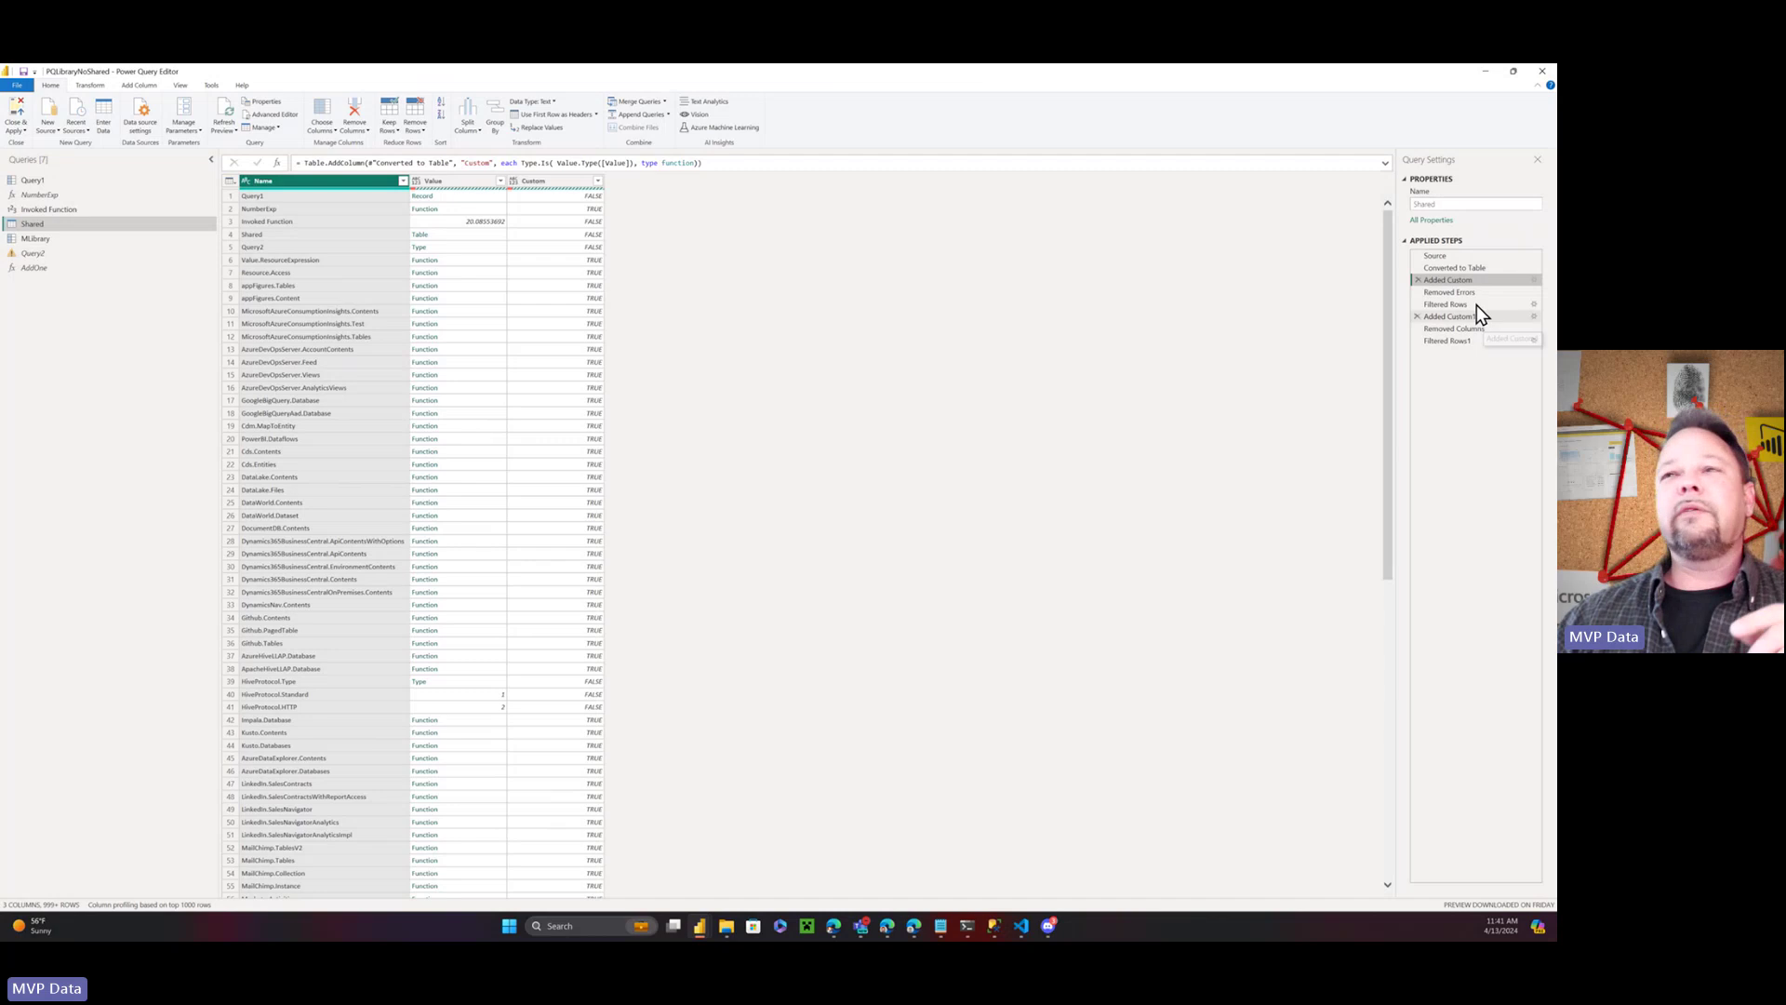
left_click(1439, 302)
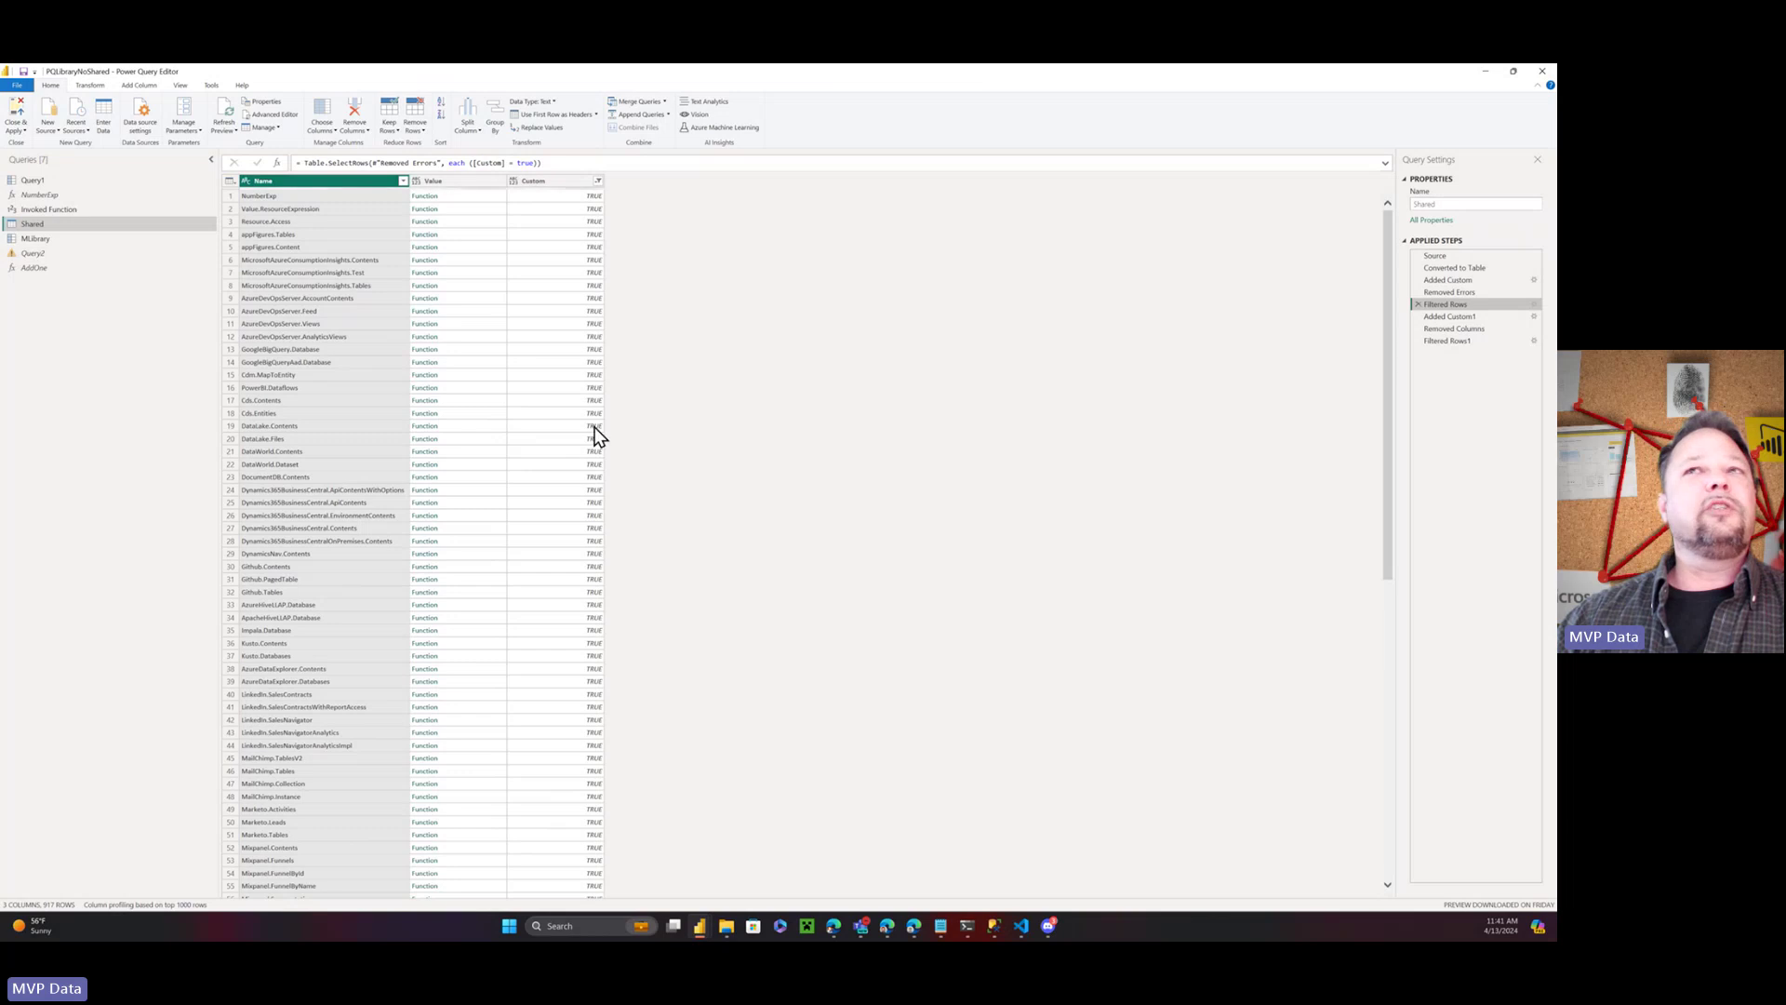
left_click(1458, 320)
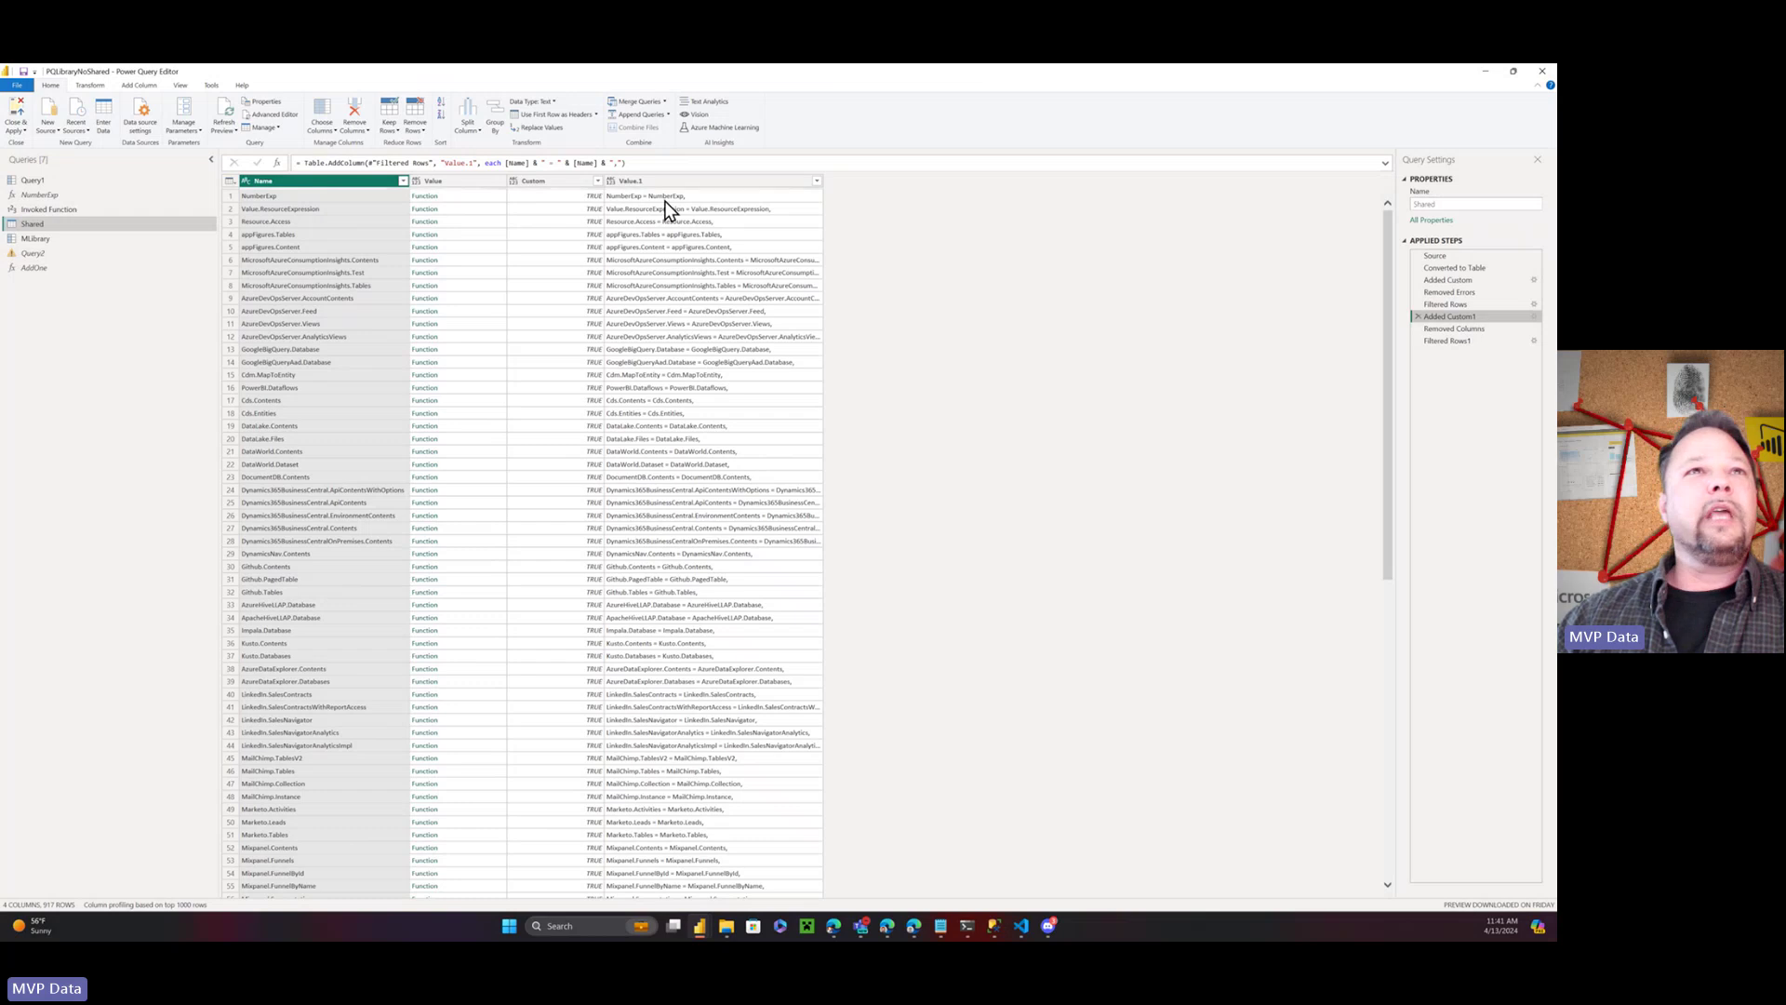
left_click(1456, 329)
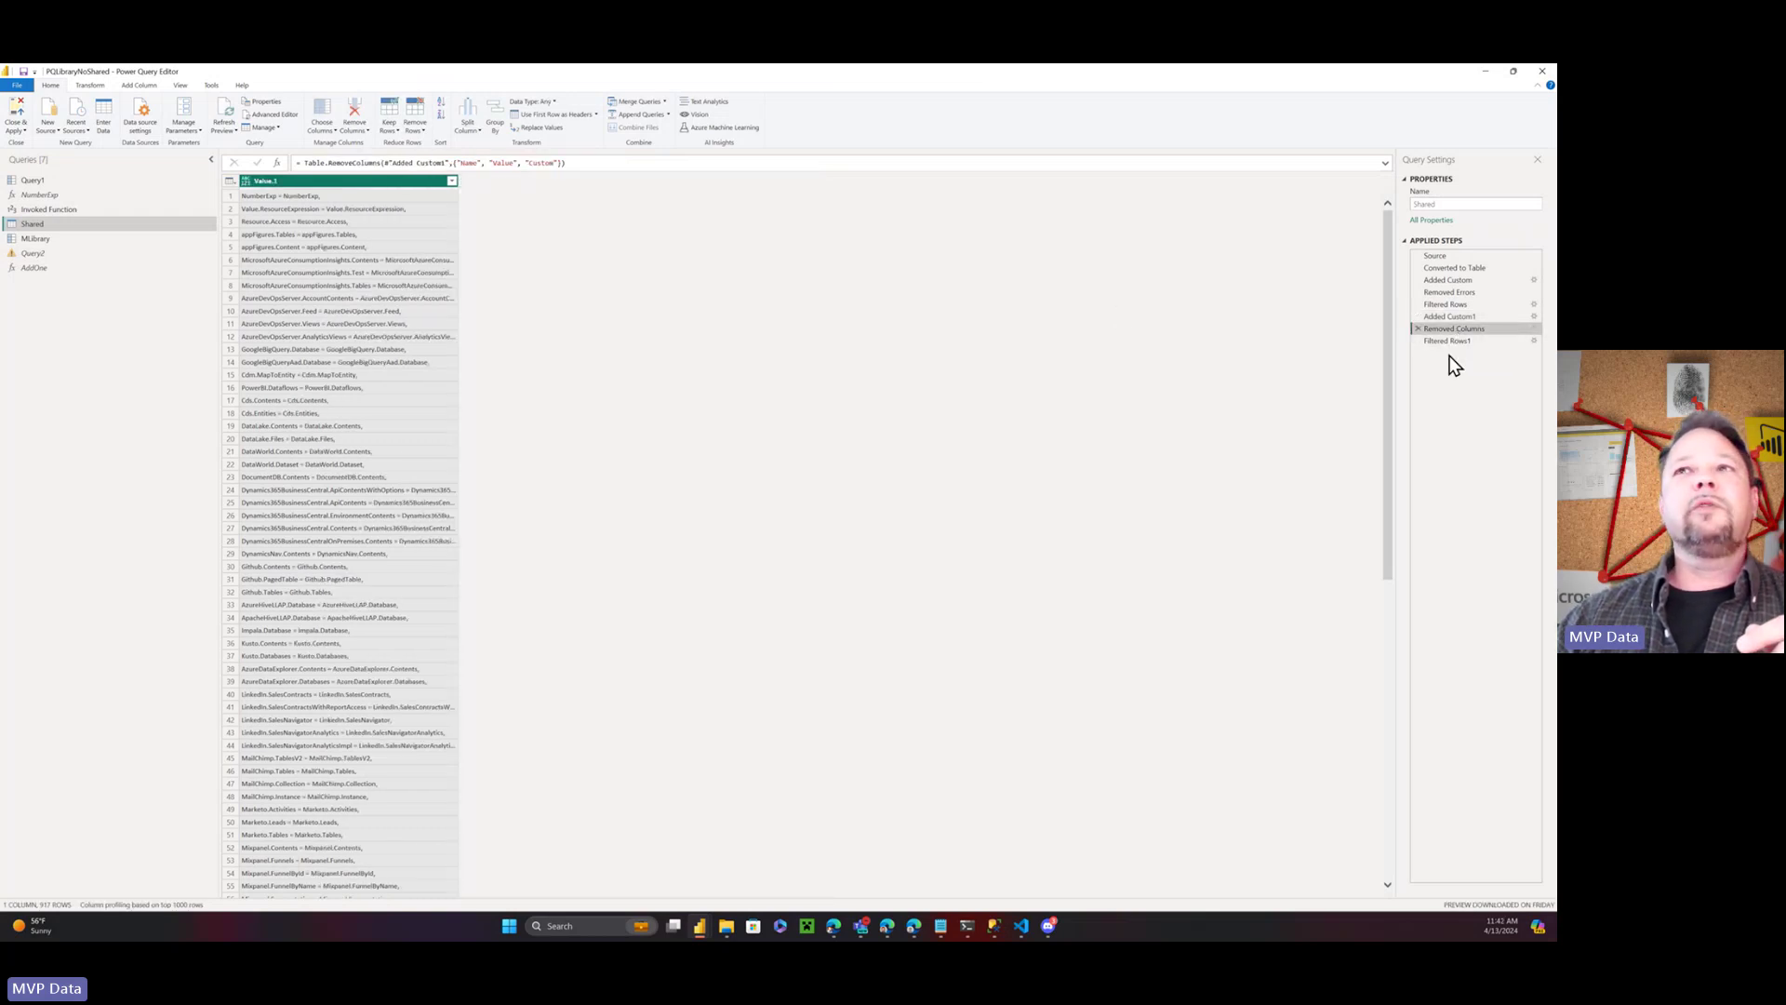
left_click(1450, 343)
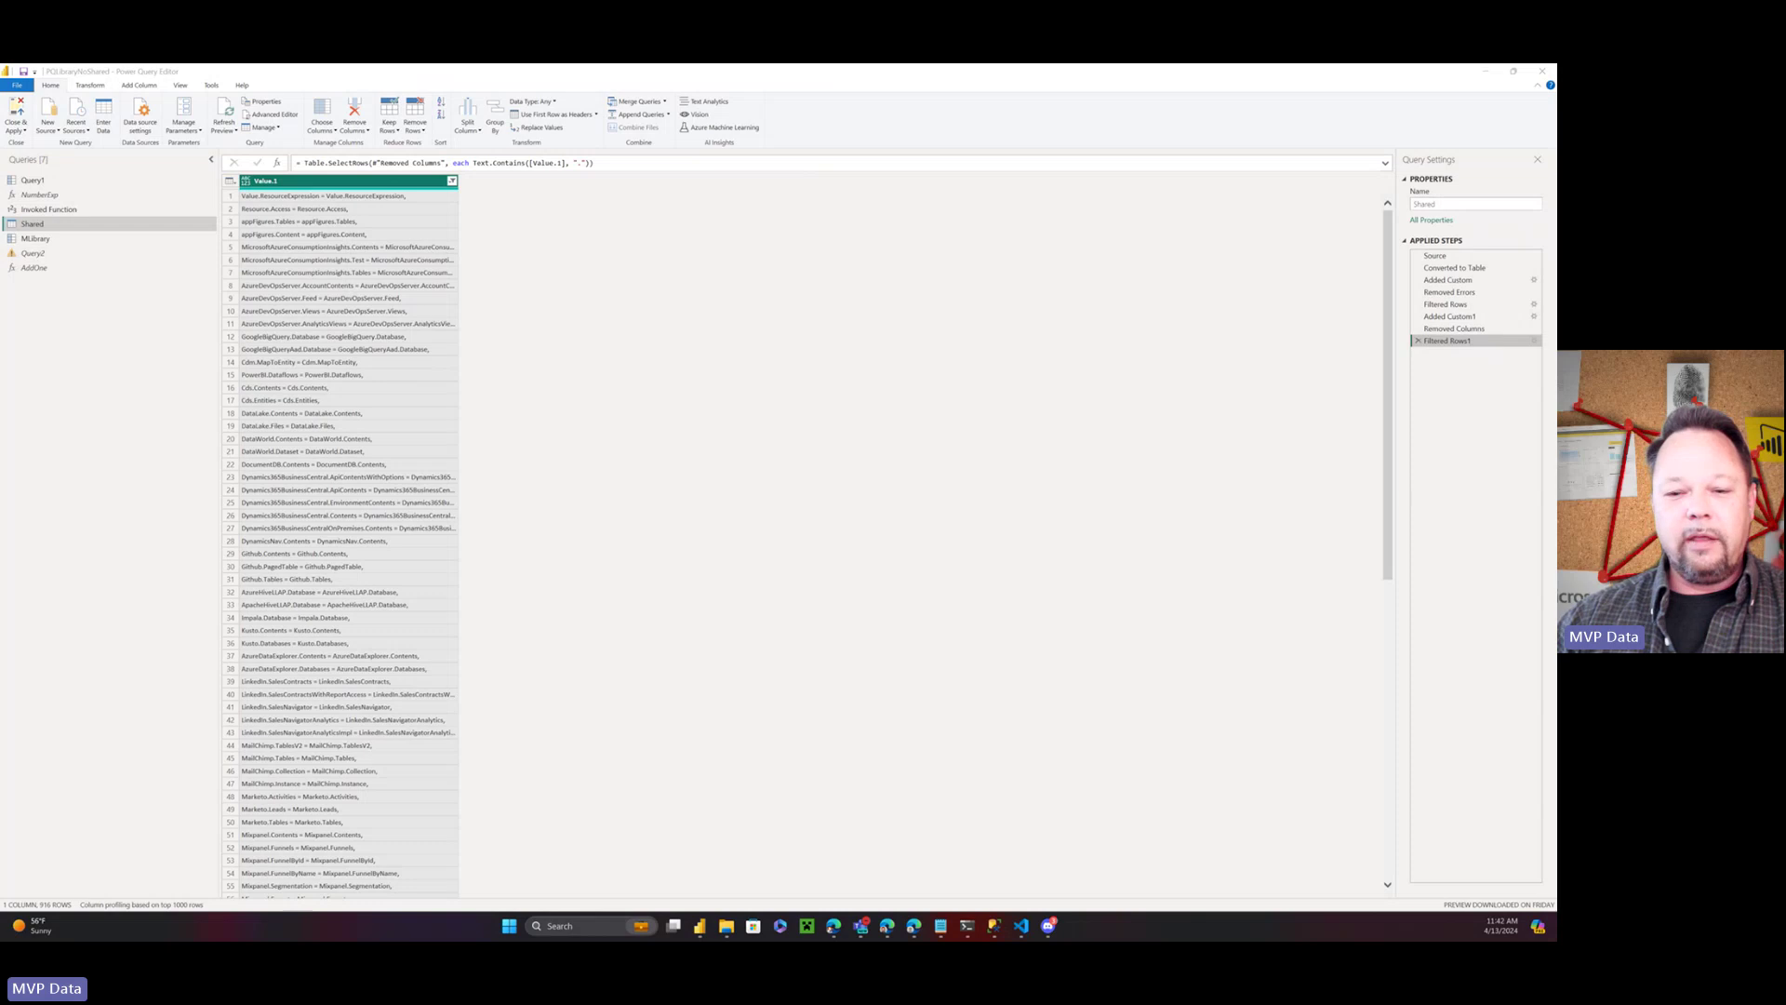
Switch to Notepad and examine the full function record in functions.pq through its closing Pdf.Tables entry, clearing the text selection
key("alt+Tab")
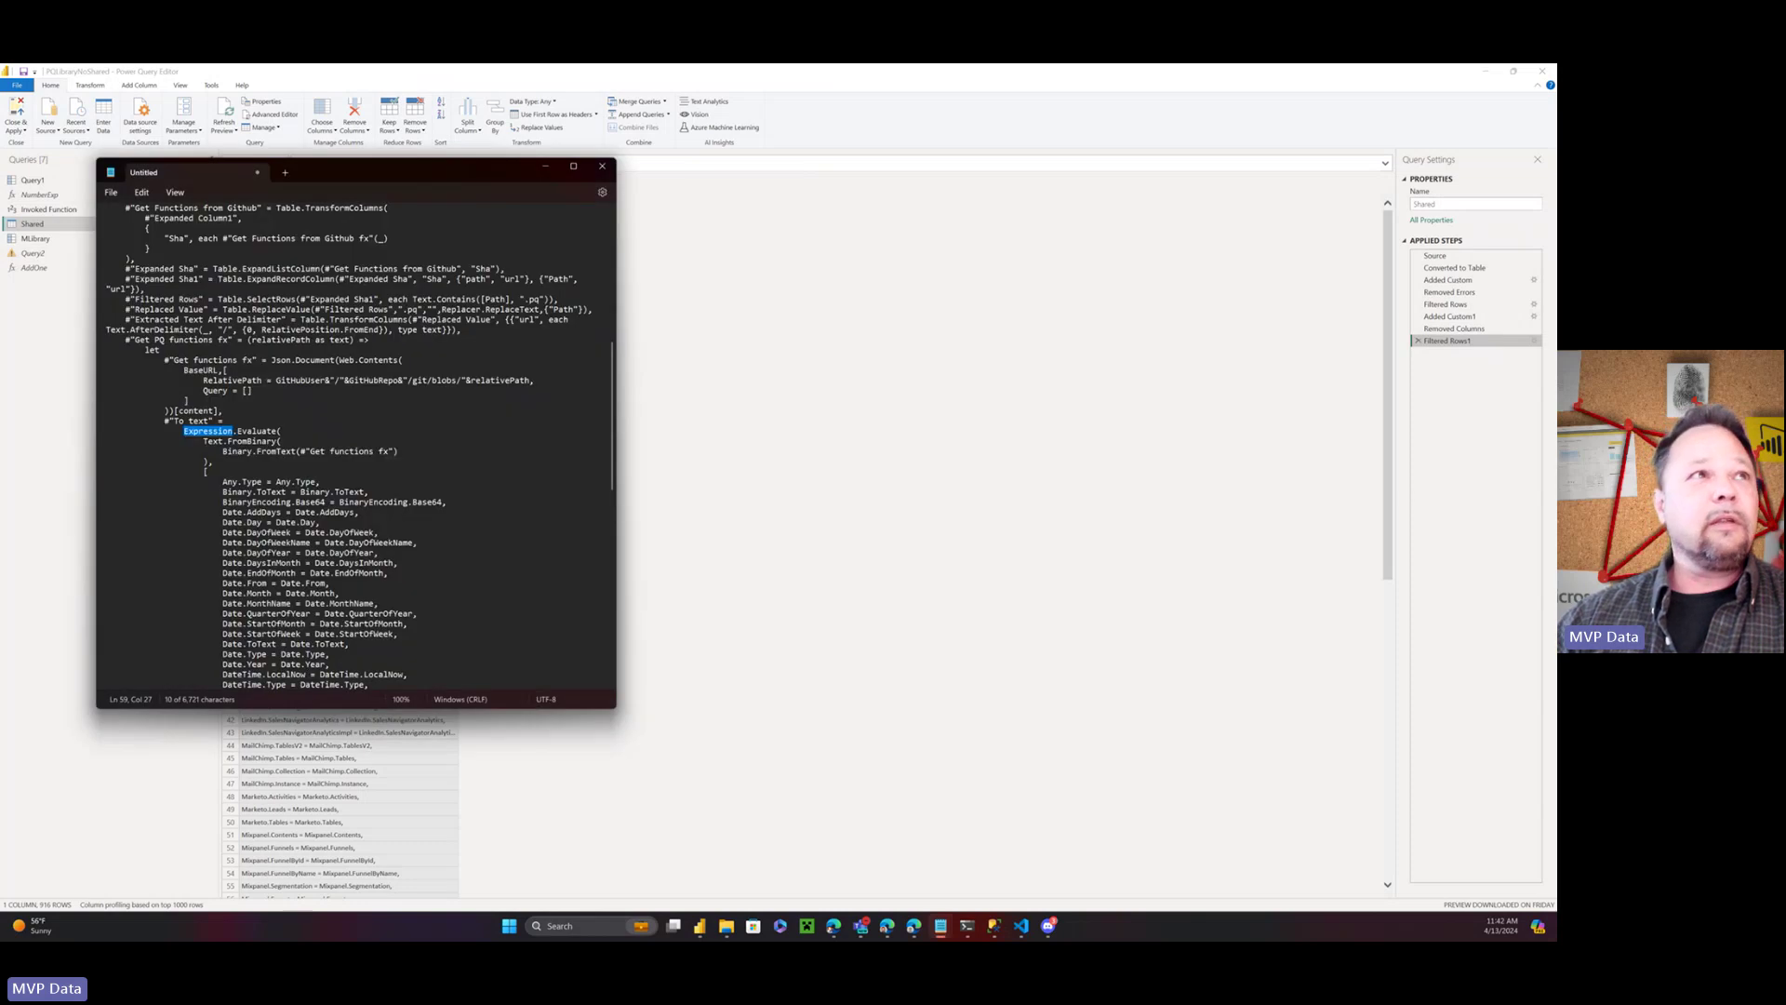
key("alt+Tab")
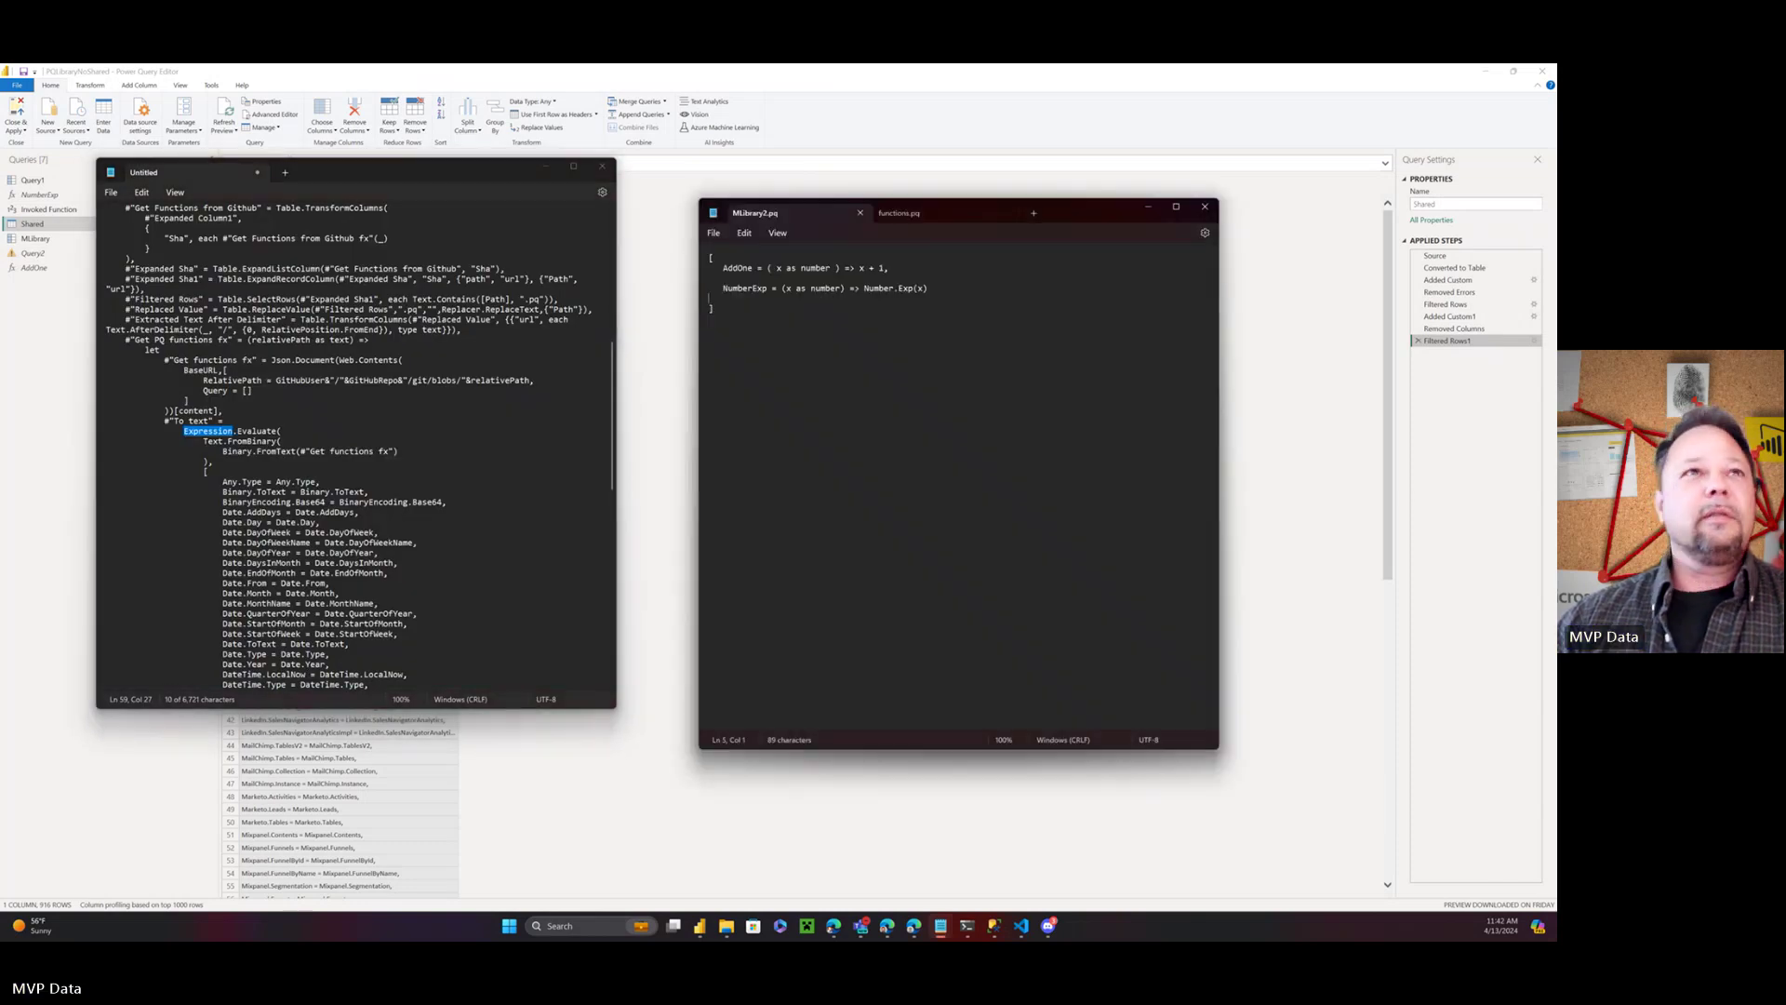
left_click(545, 167)
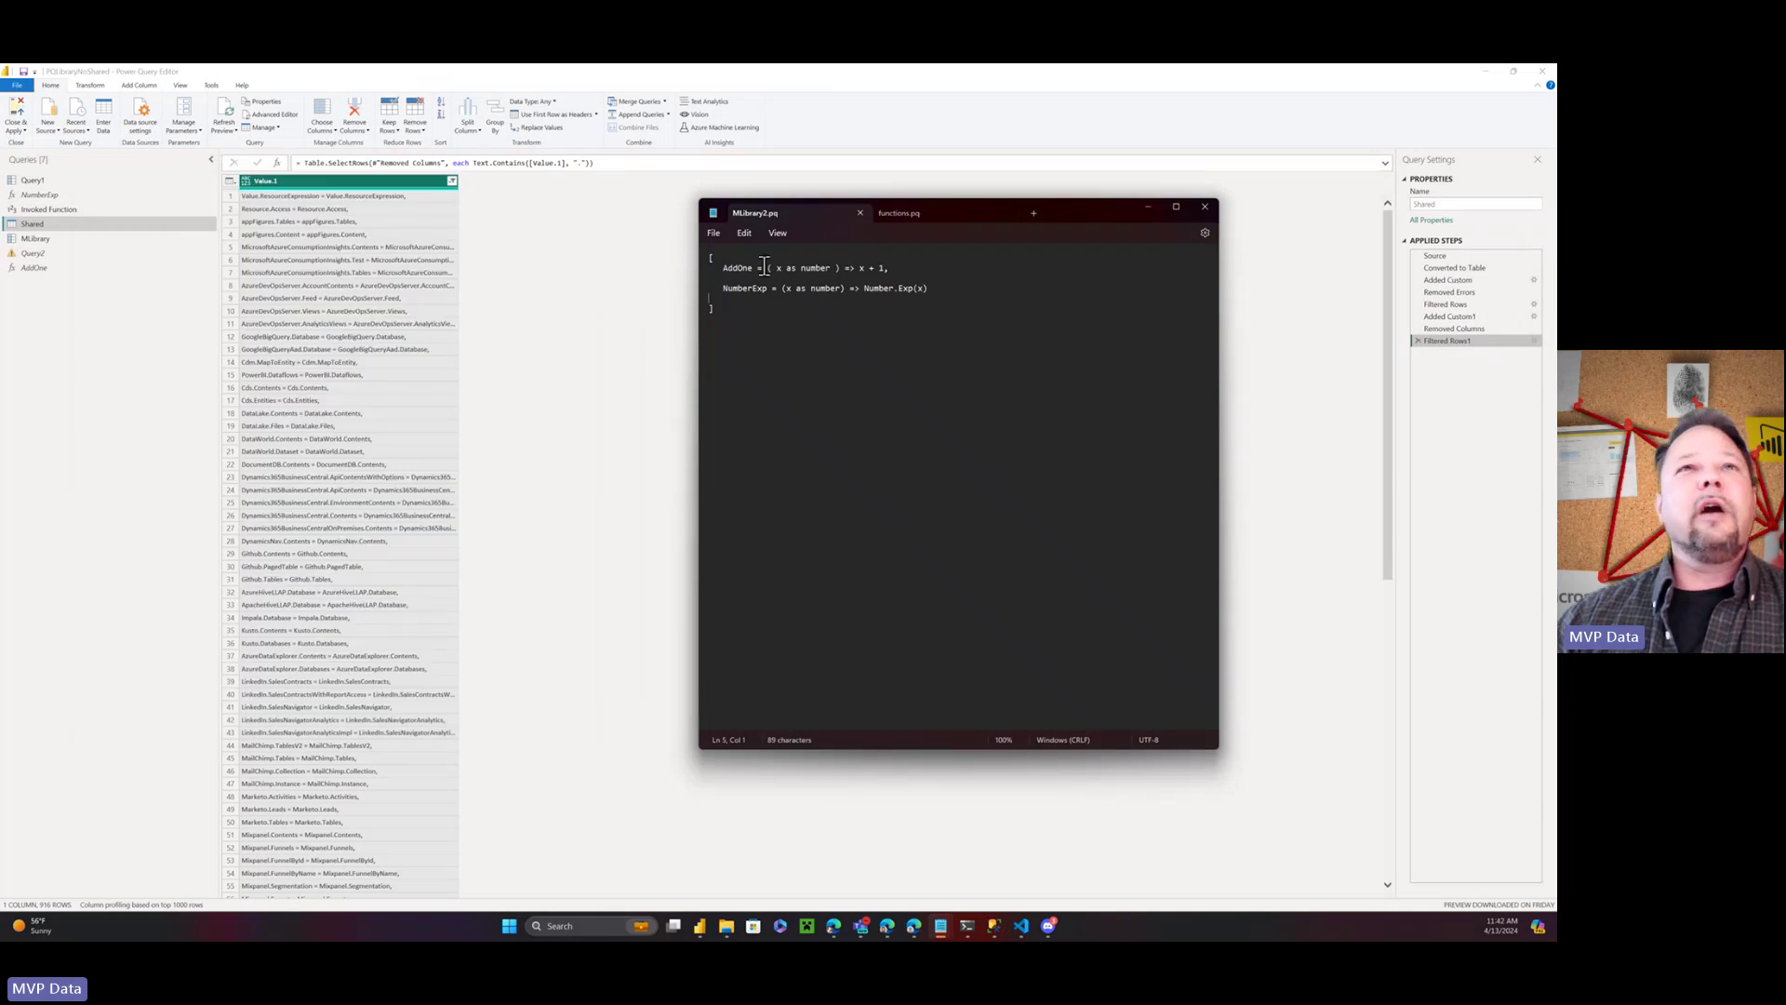
left_click(928, 215)
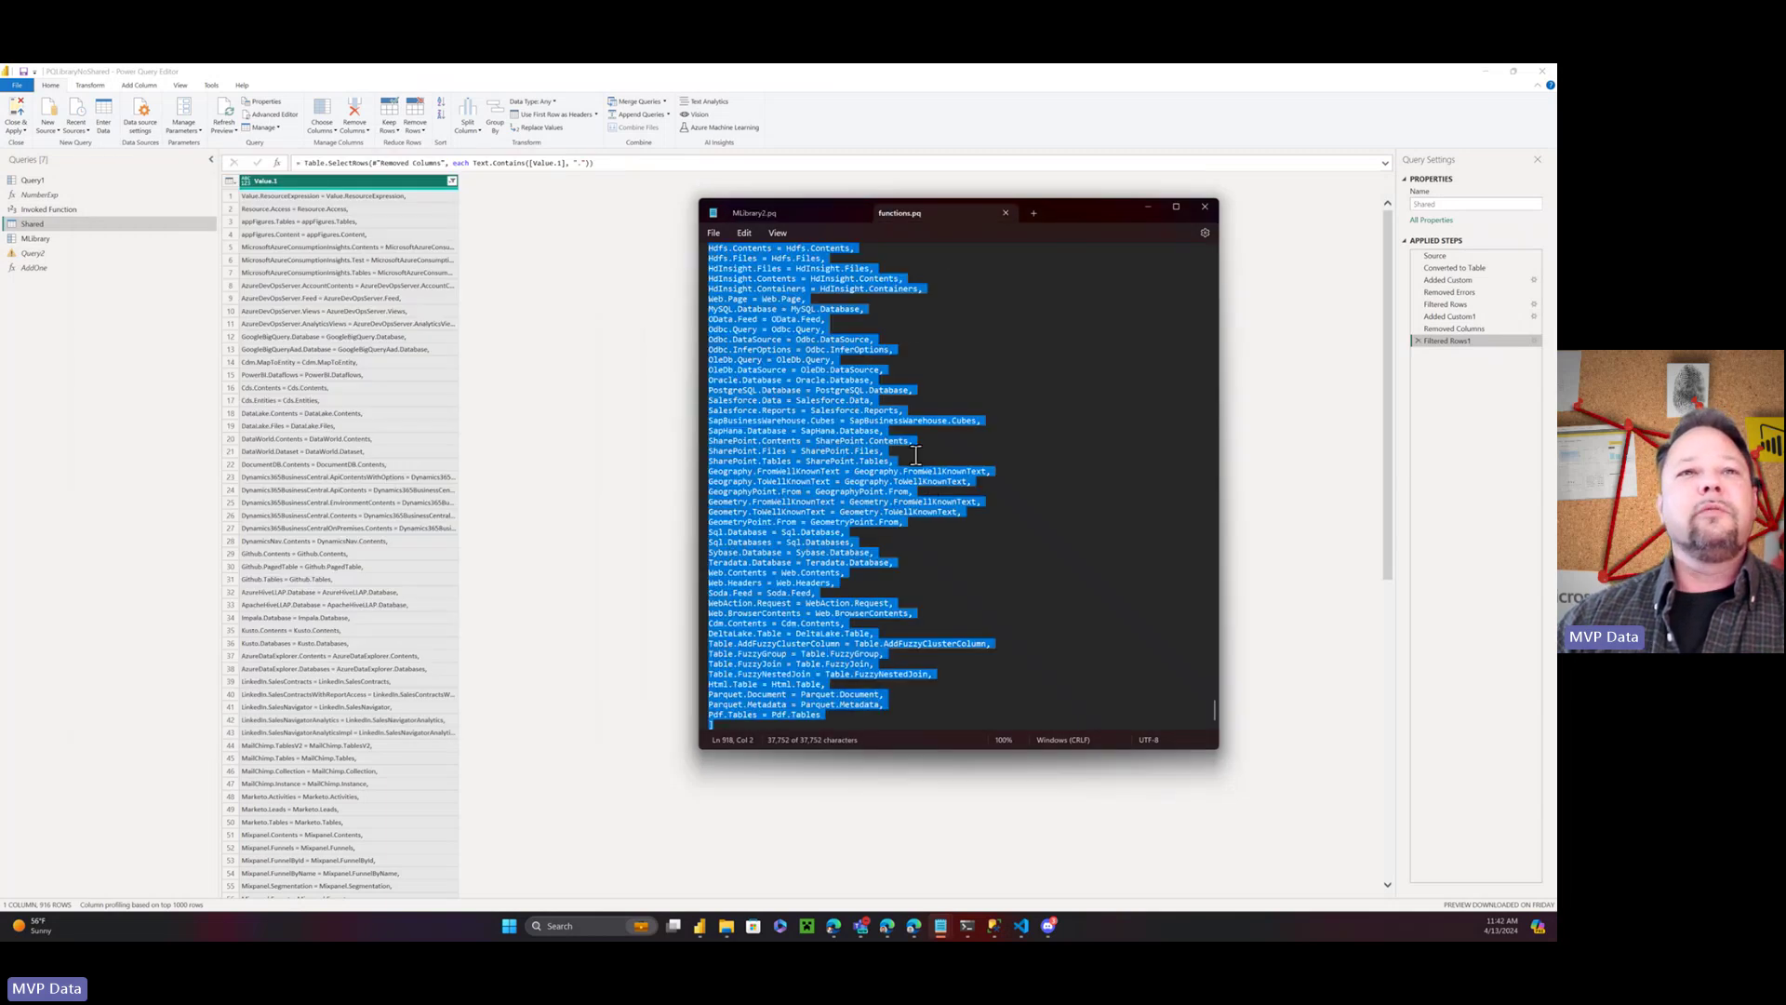
scroll(907, 447, "up", 20)
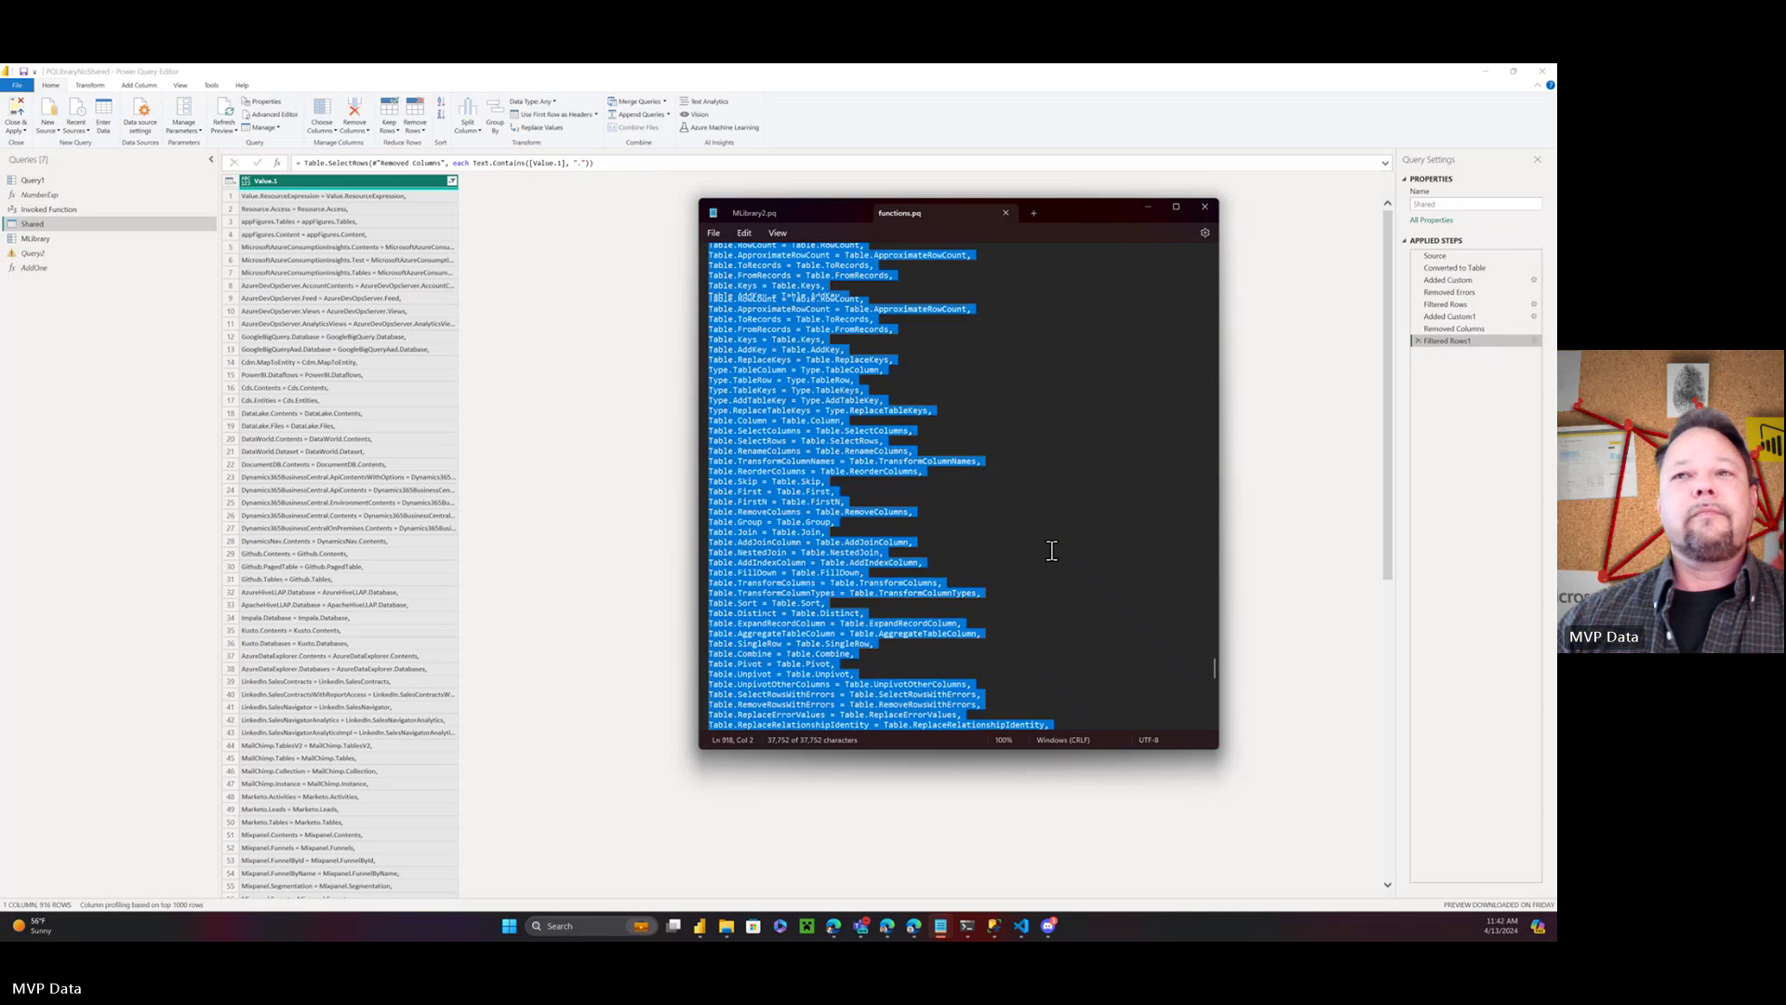
left_click_drag(1213, 651, 1218, 728)
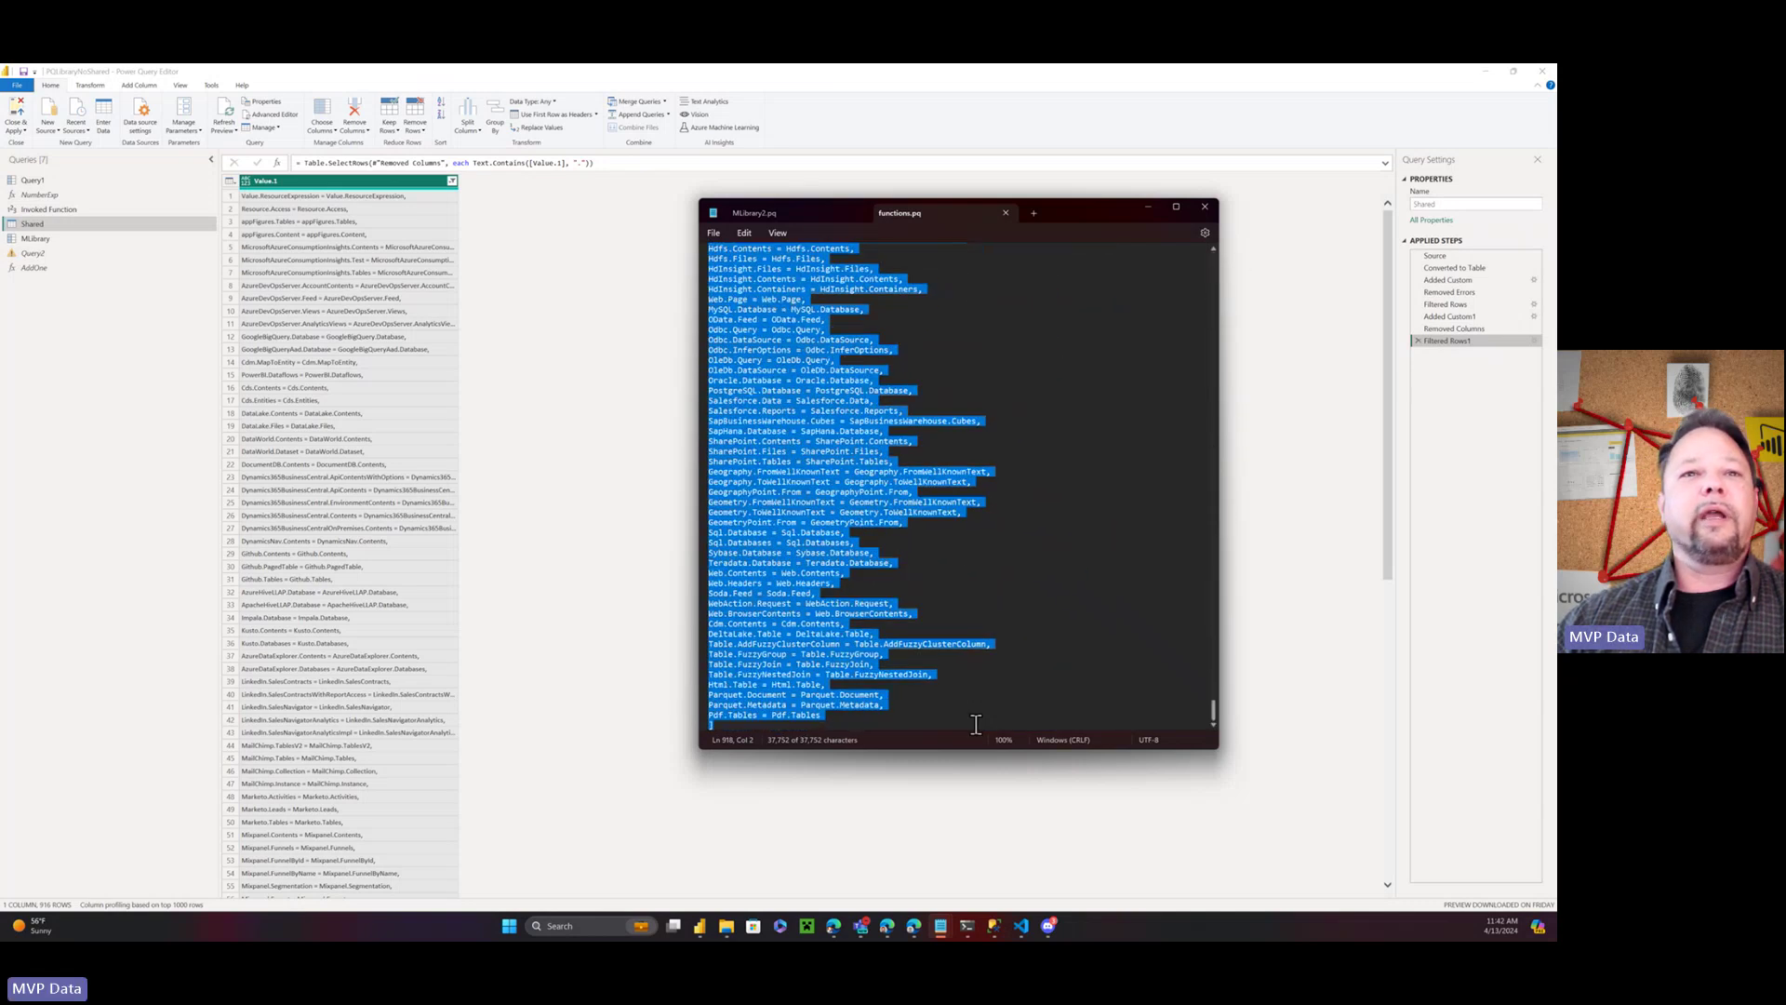
left_click(837, 715)
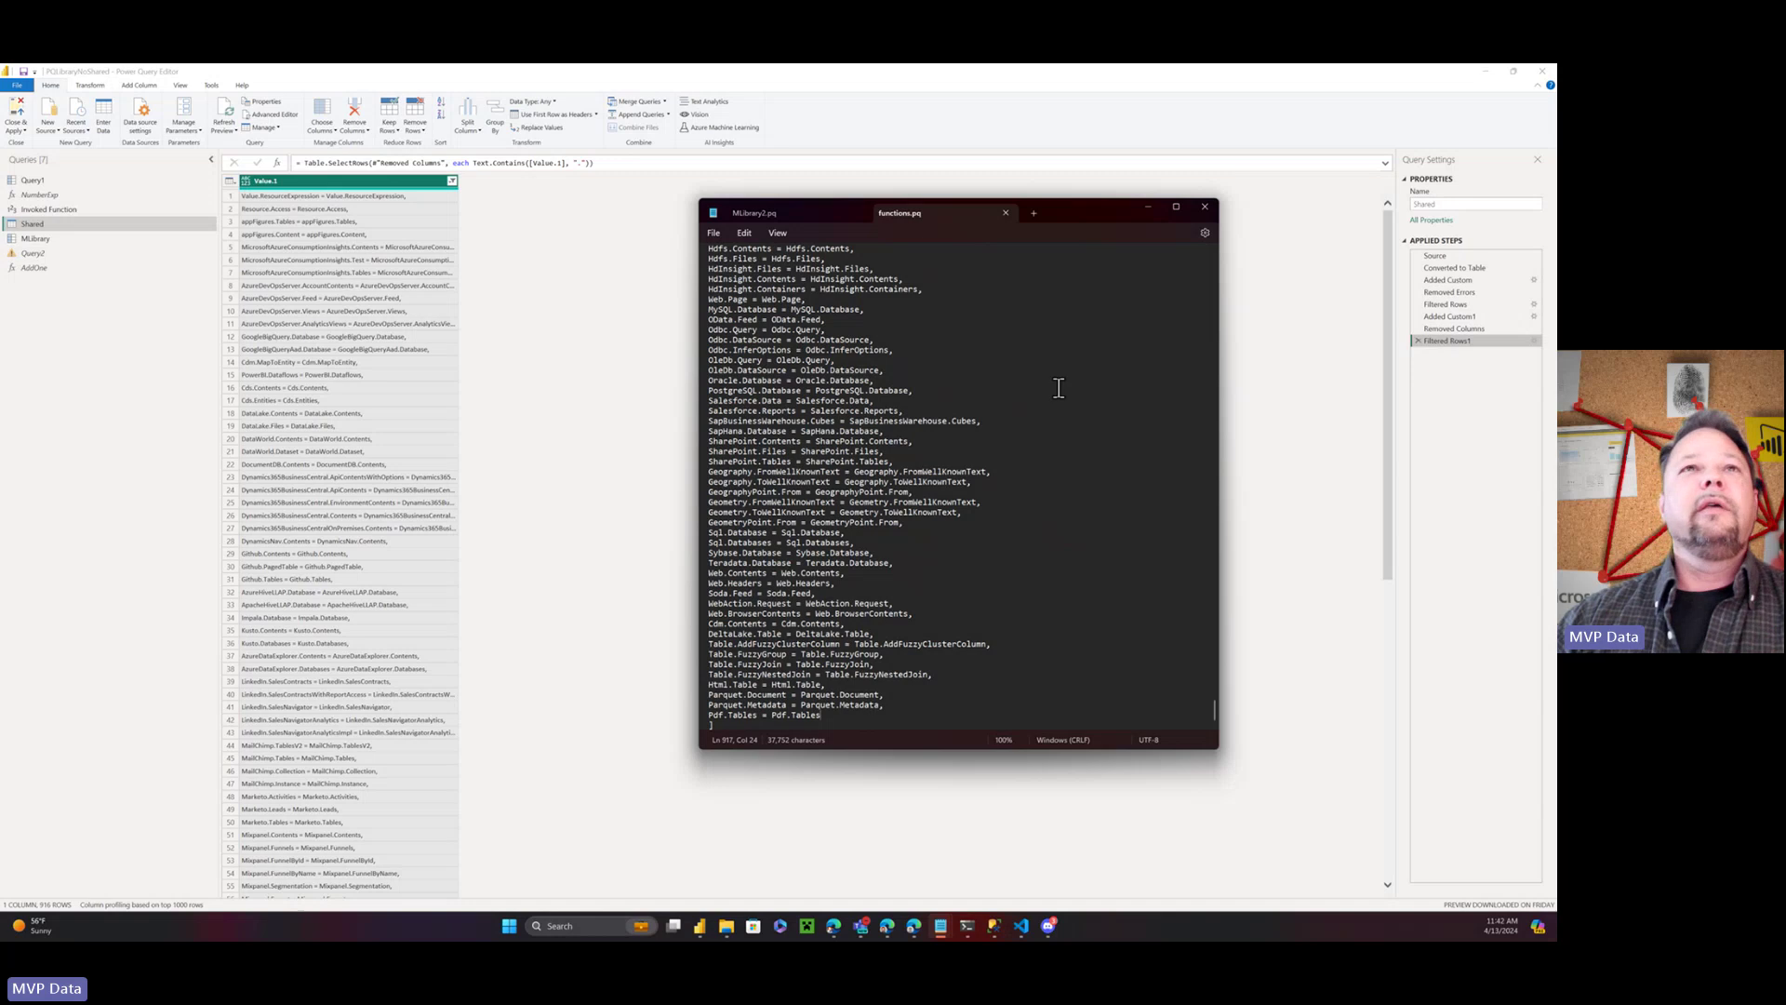
Examine the Text.FromBinary(Web.Contents()) argument and the function record in the MLibrary query's code, then close it without changes
left_click(54, 239)
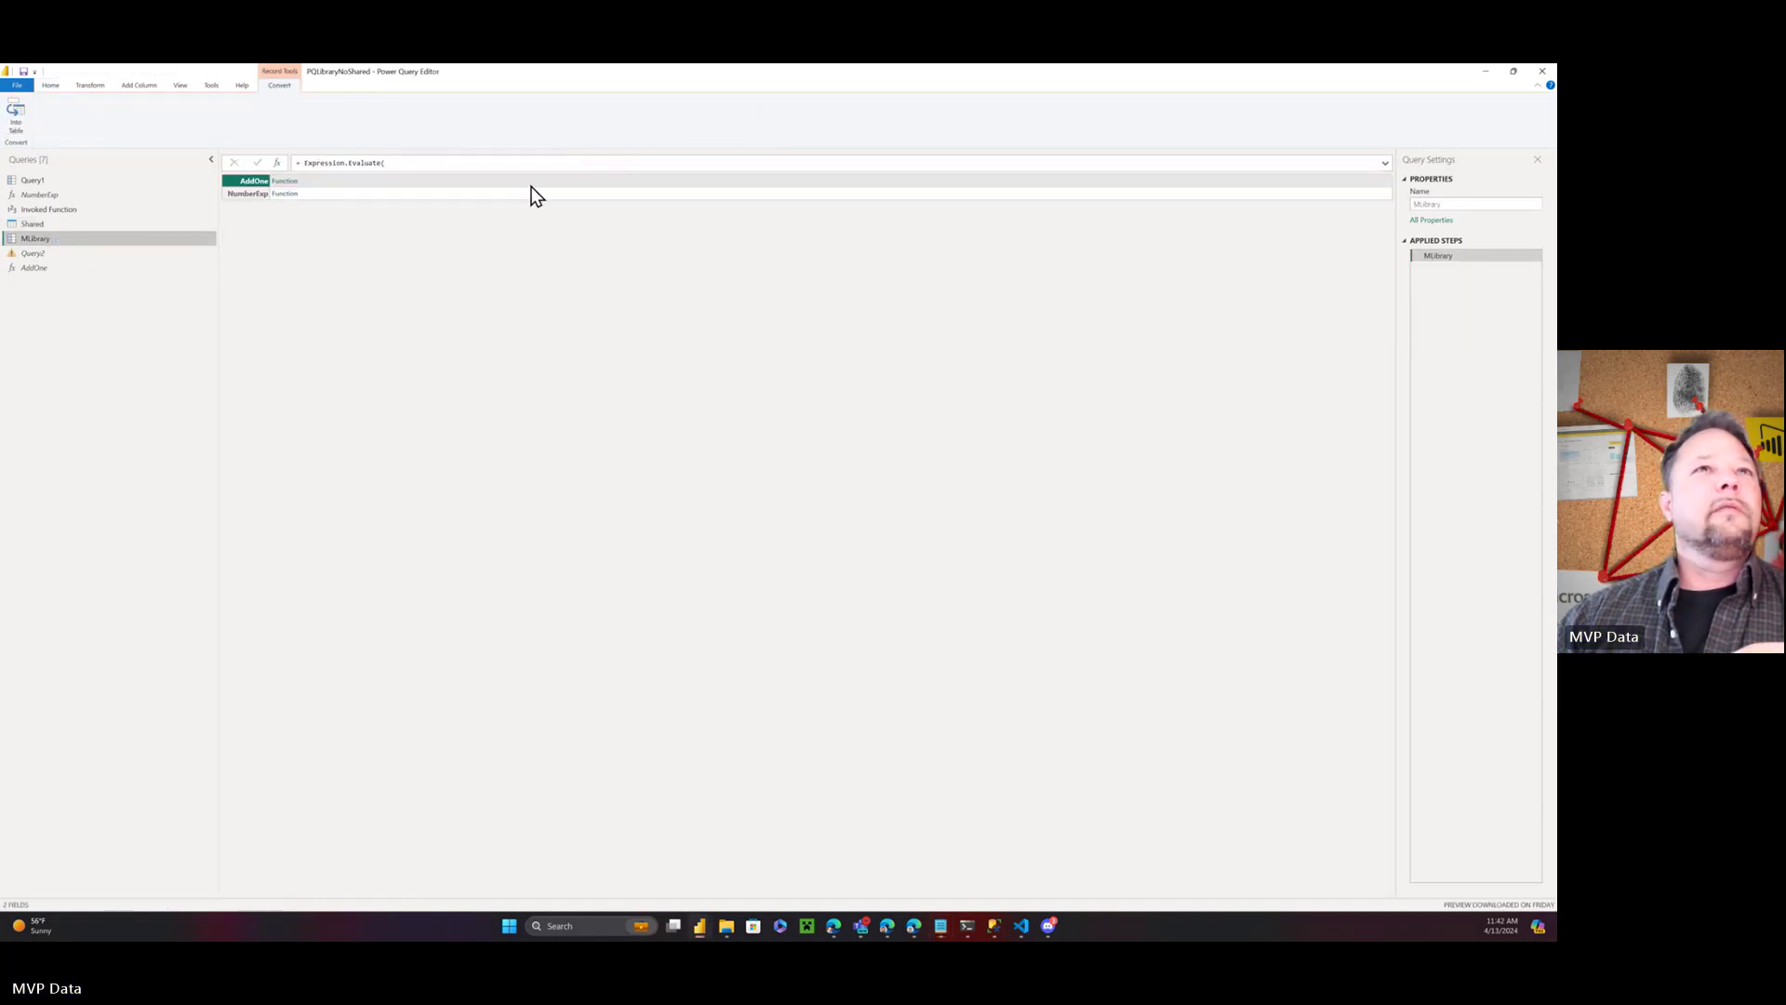
left_click(101, 85)
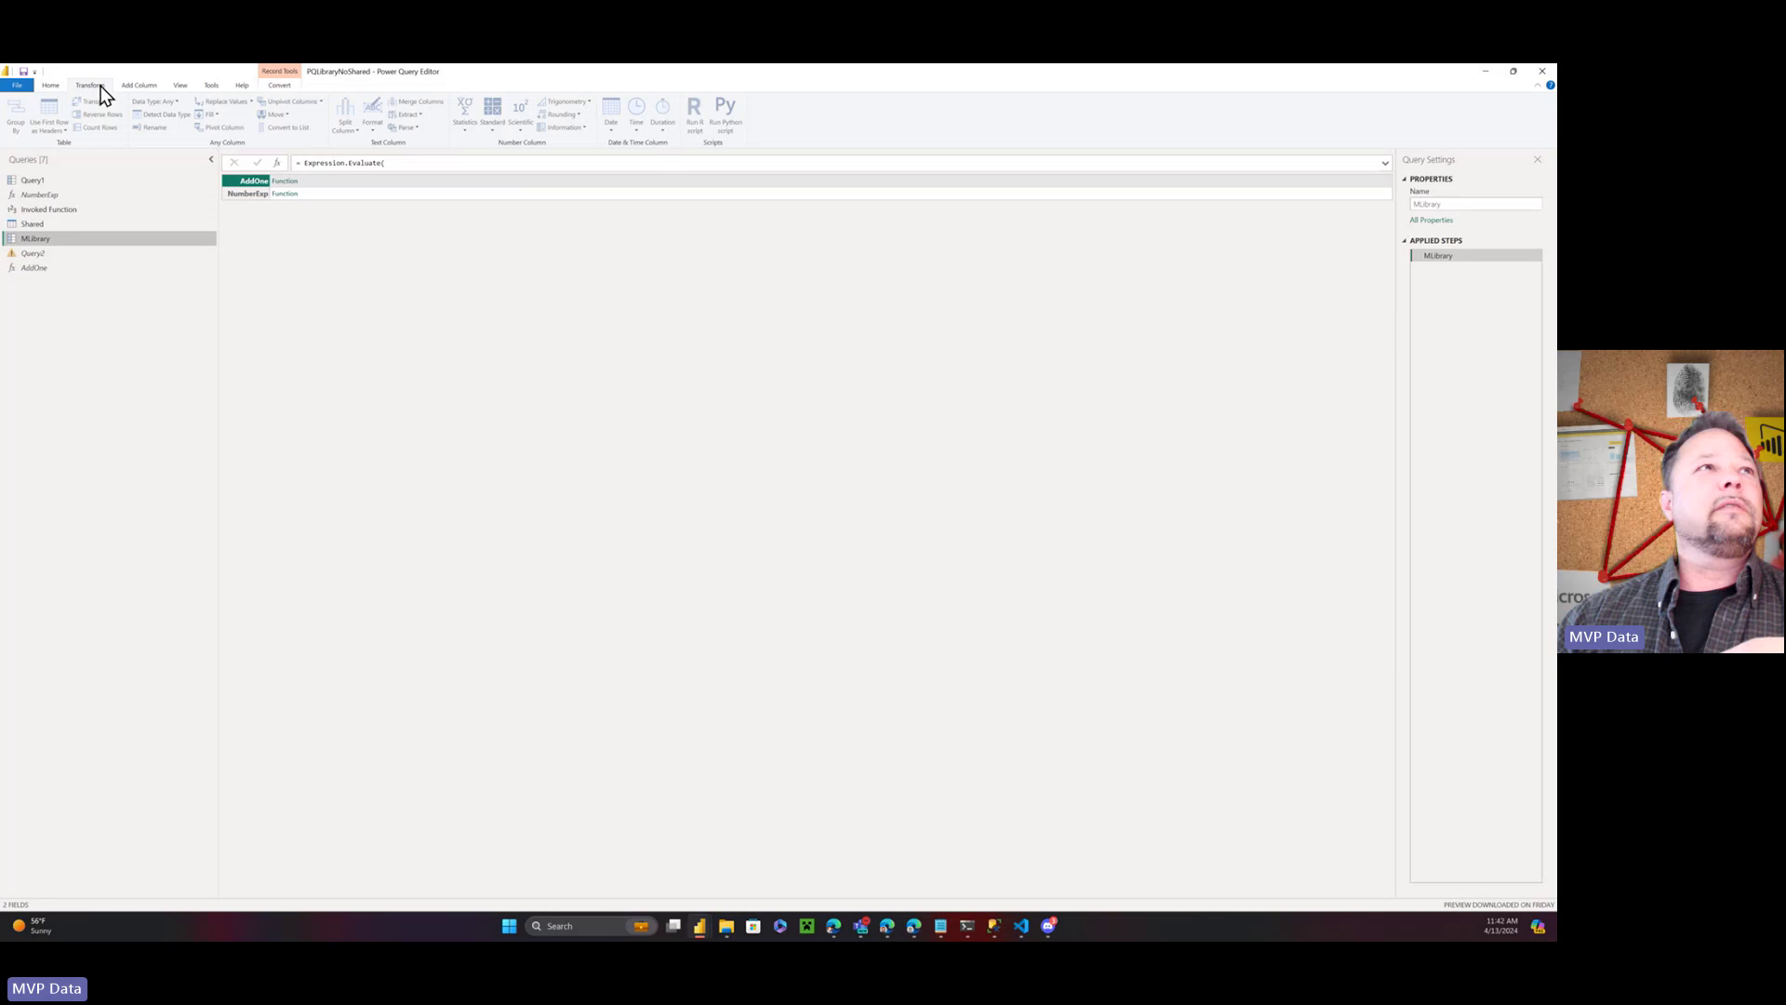
left_click(46, 86)
left_click(268, 113)
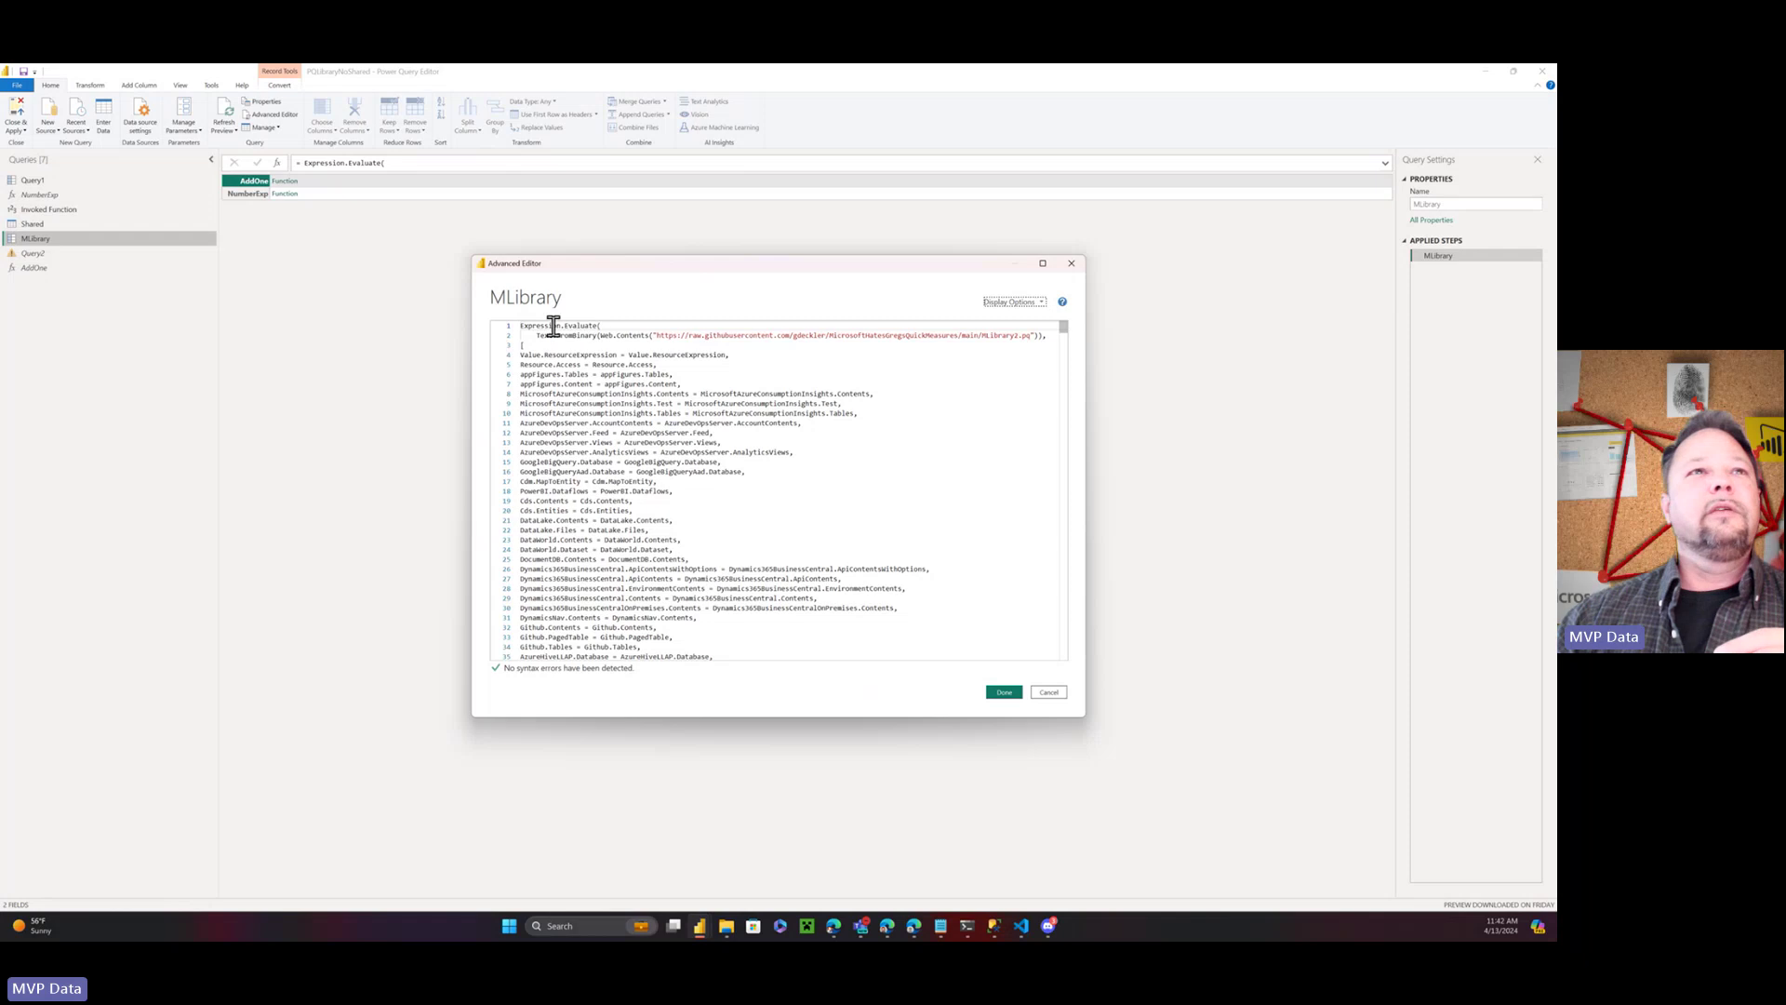
left_click_drag(536, 335, 1035, 335)
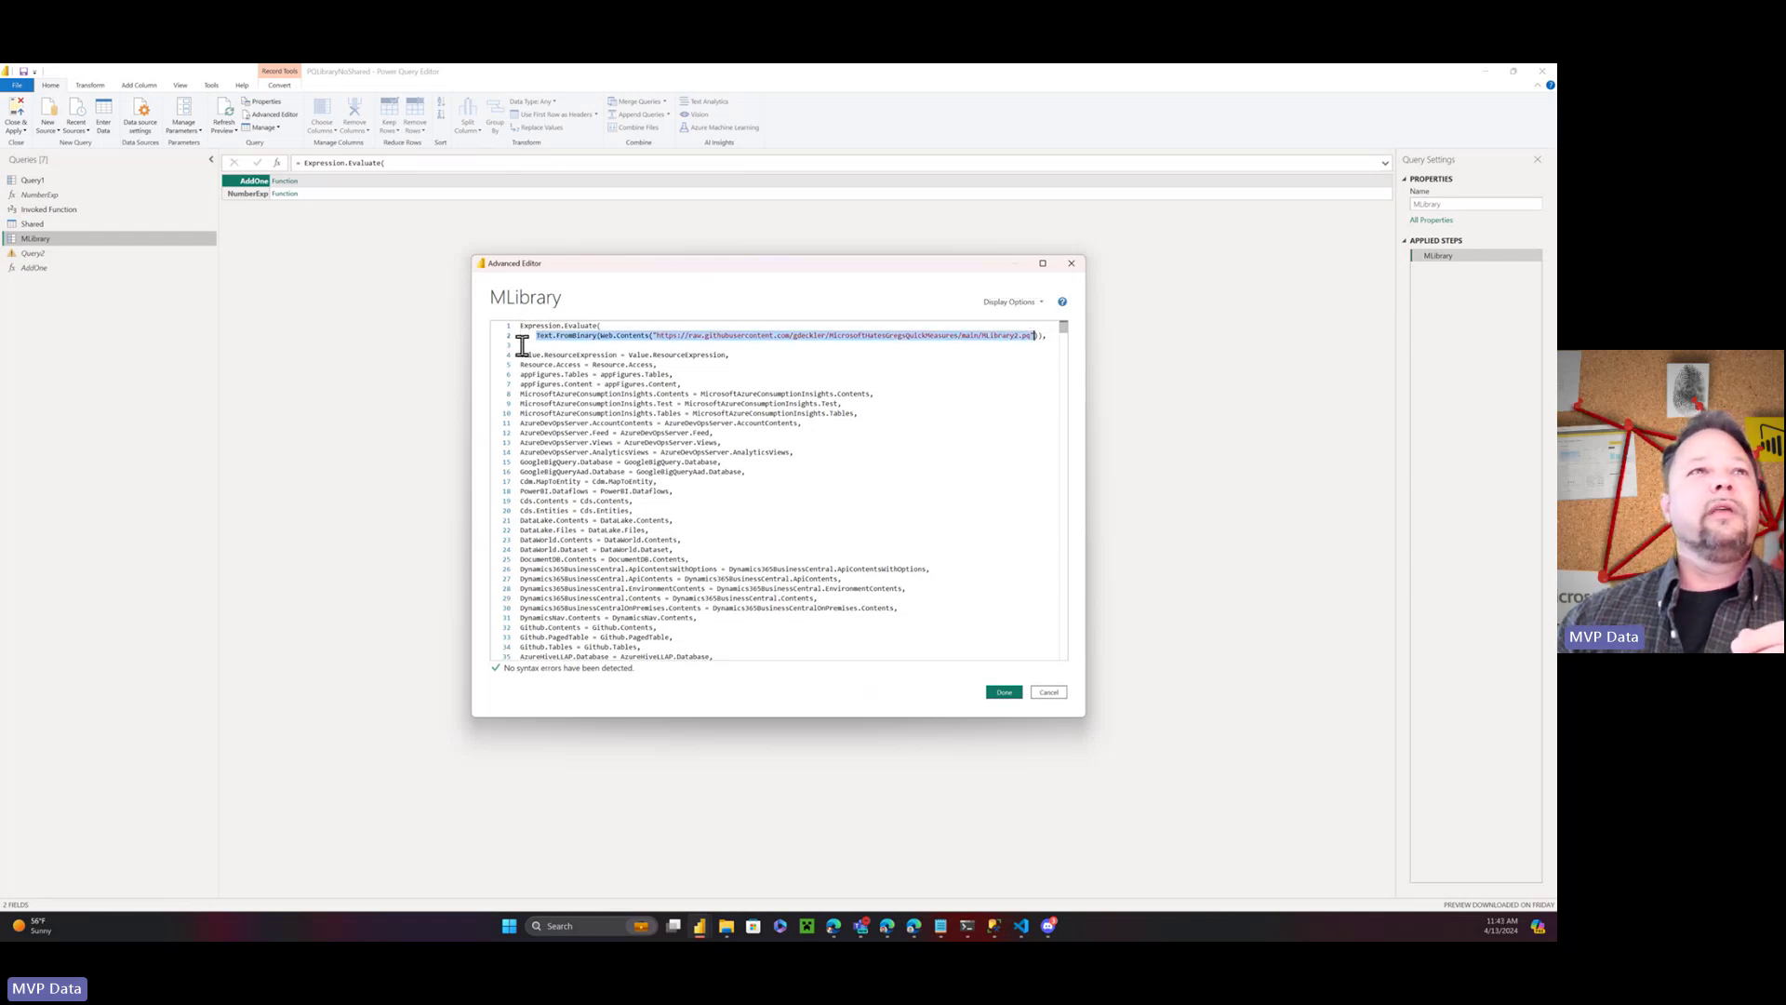
left_click_drag(521, 345, 674, 600)
left_click(689, 481)
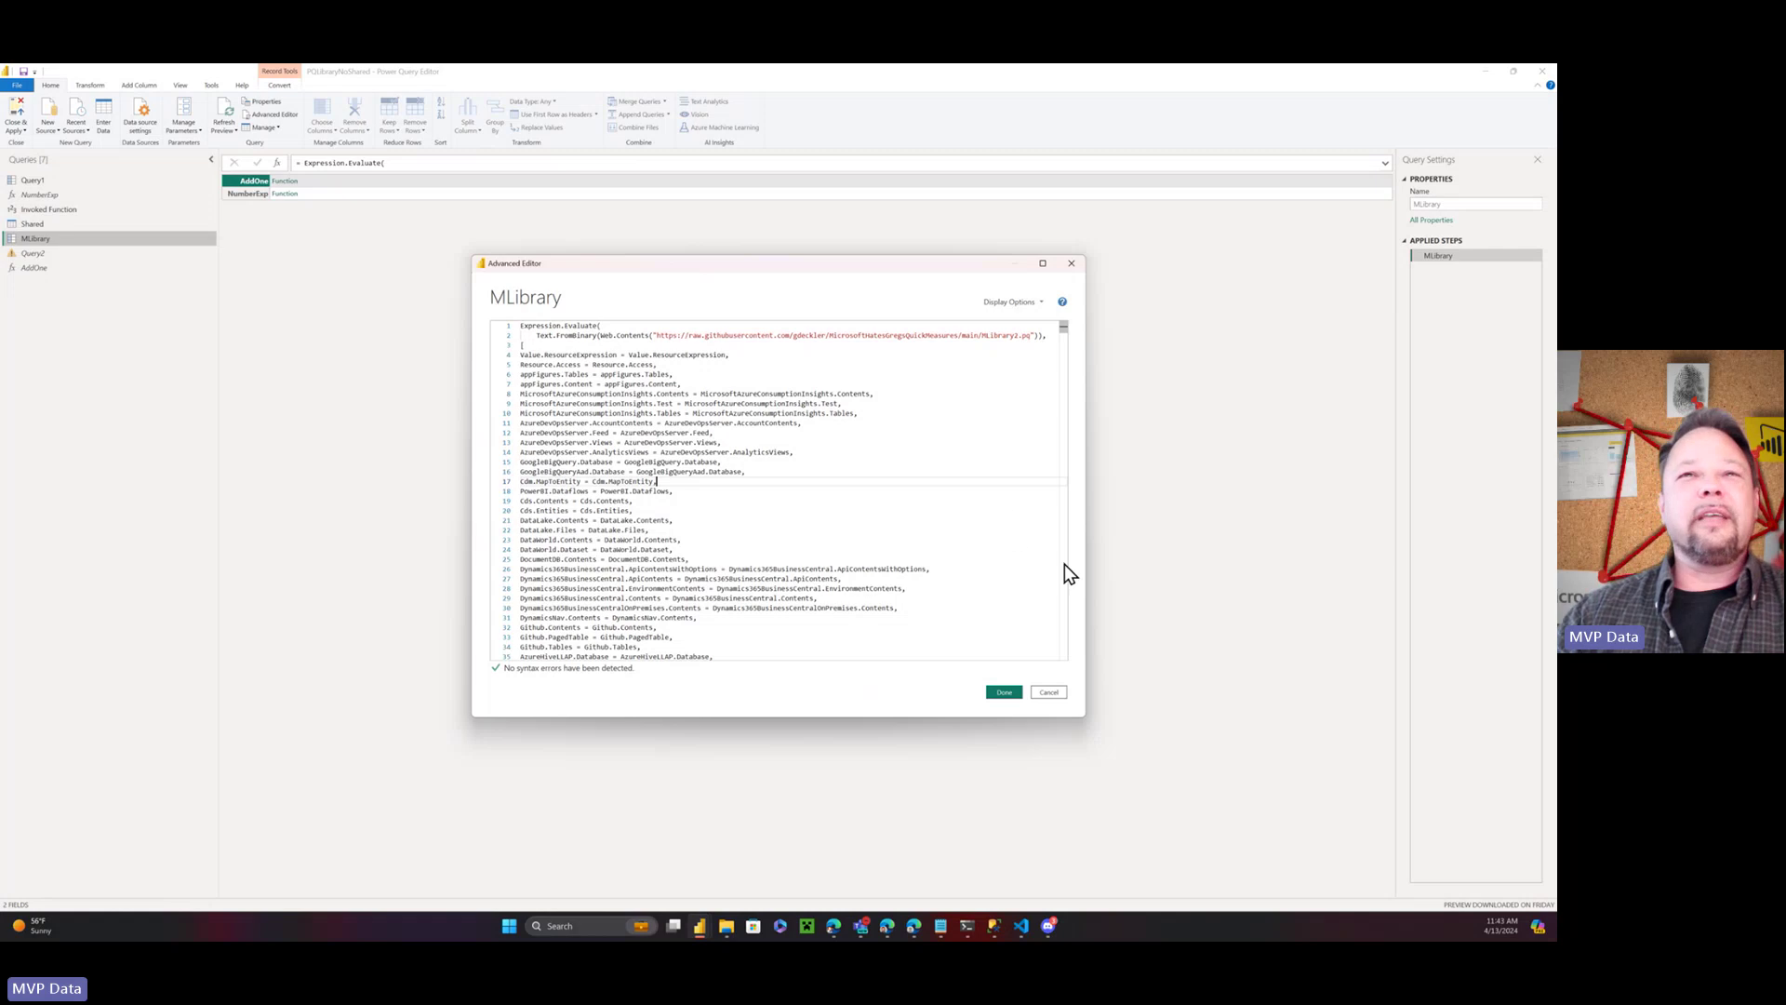
left_click(1058, 695)
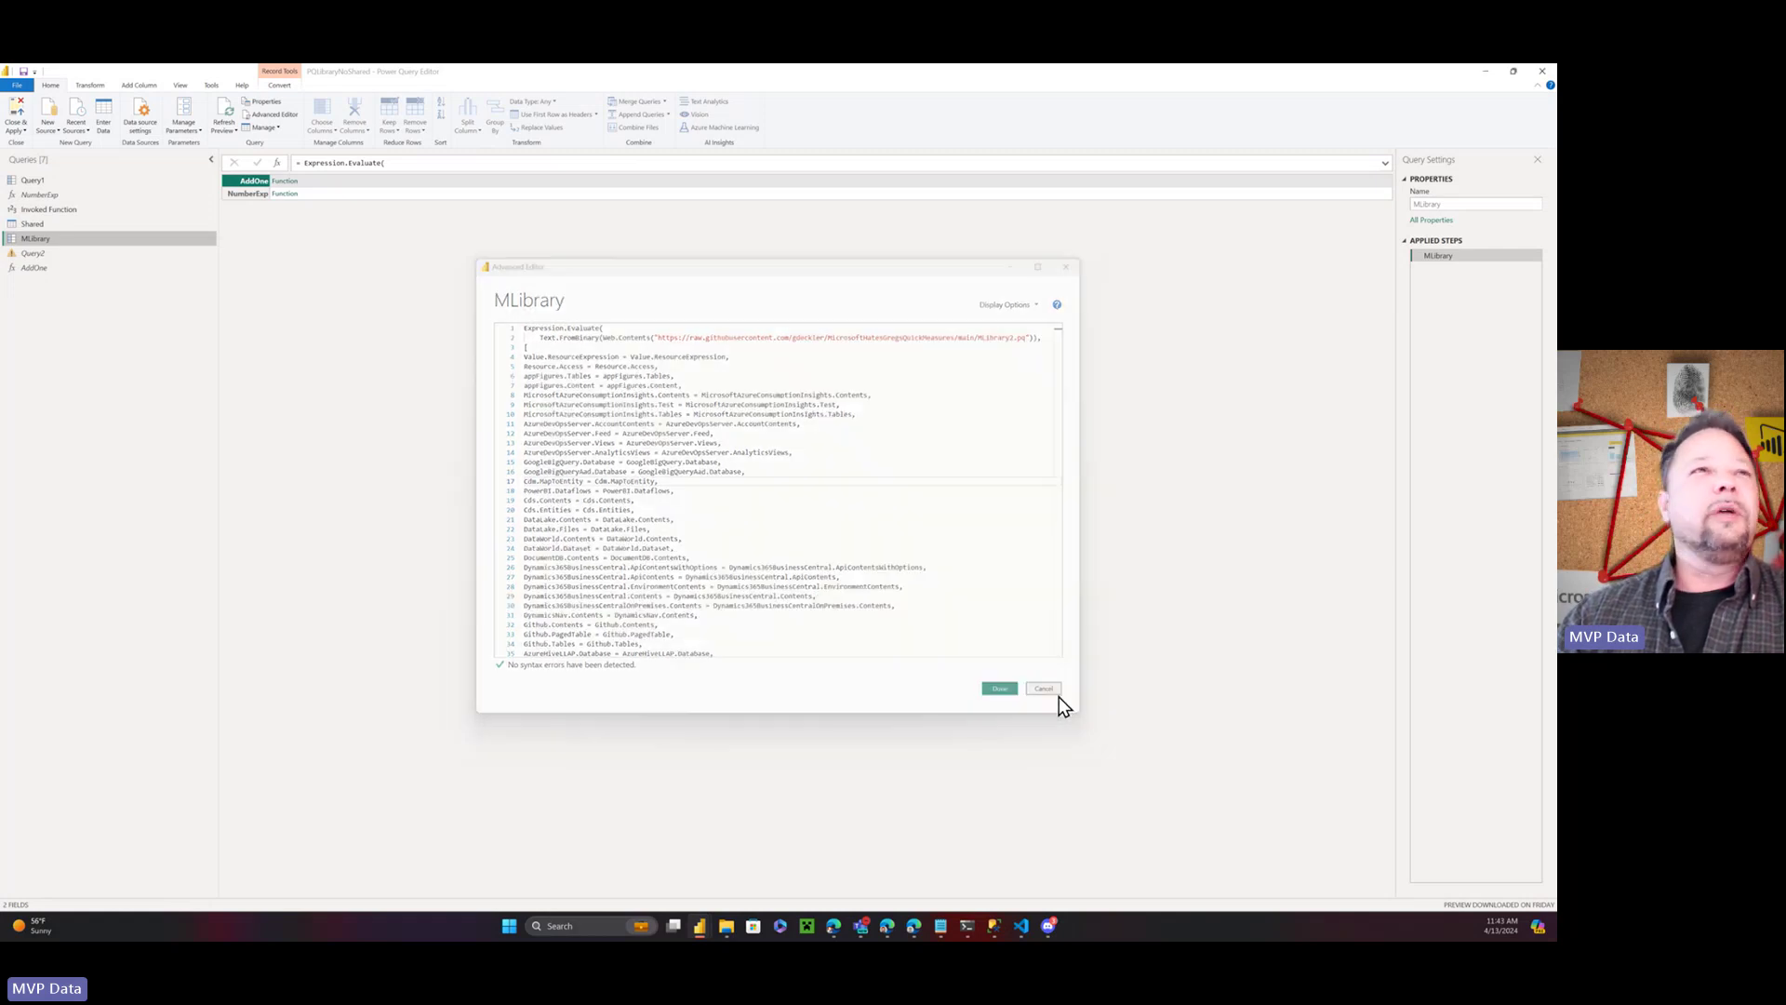
View Query2, then recheck the MLibrary2.pq file reference in the MLibrary query's code and close it without changes
left_click(41, 252)
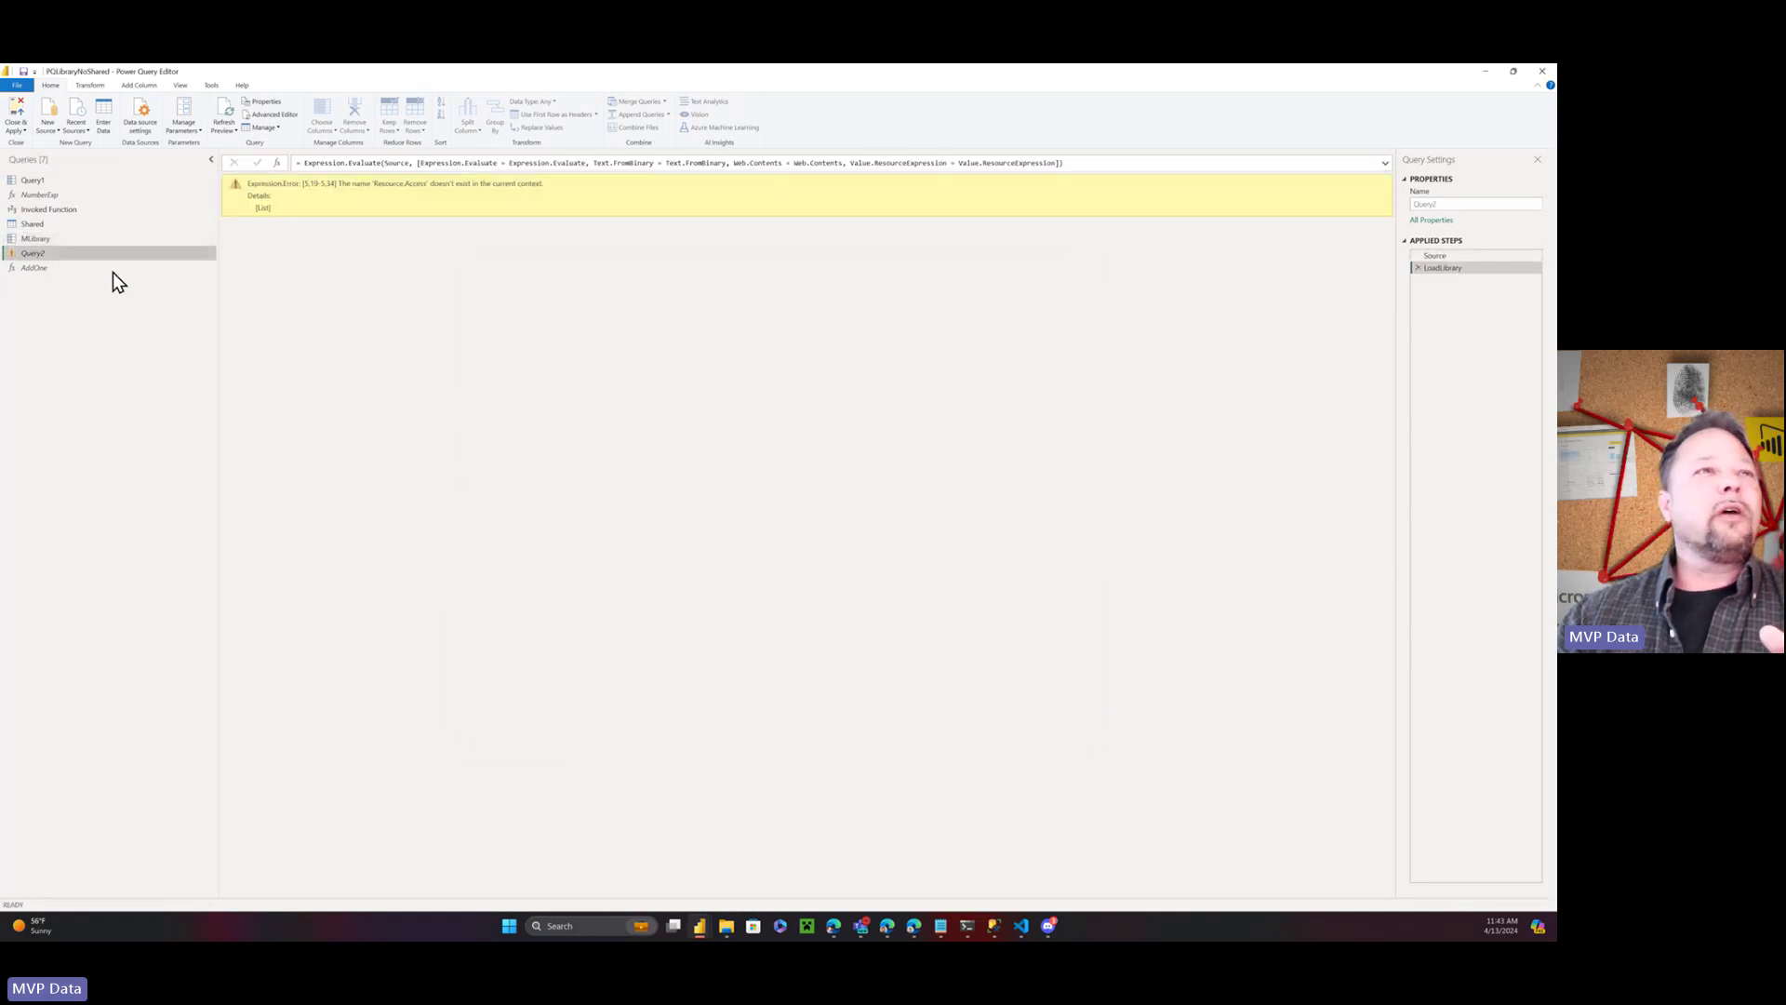
left_click(59, 240)
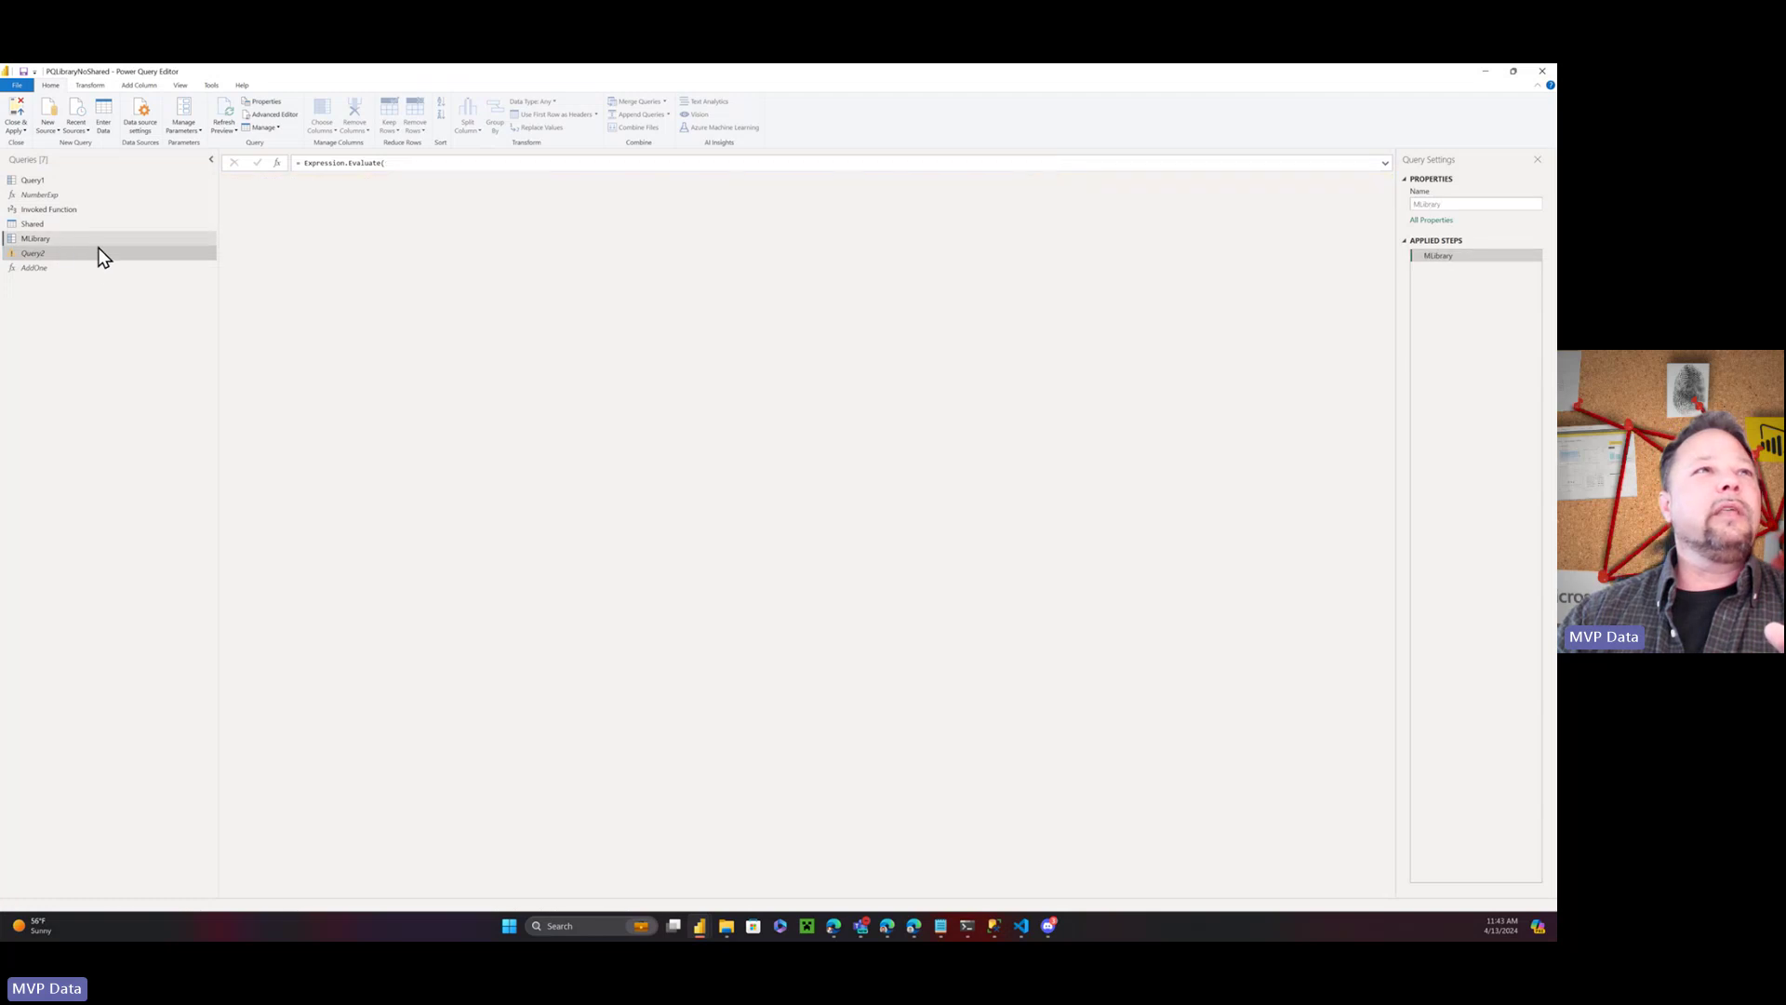
left_click(53, 84)
left_click(273, 114)
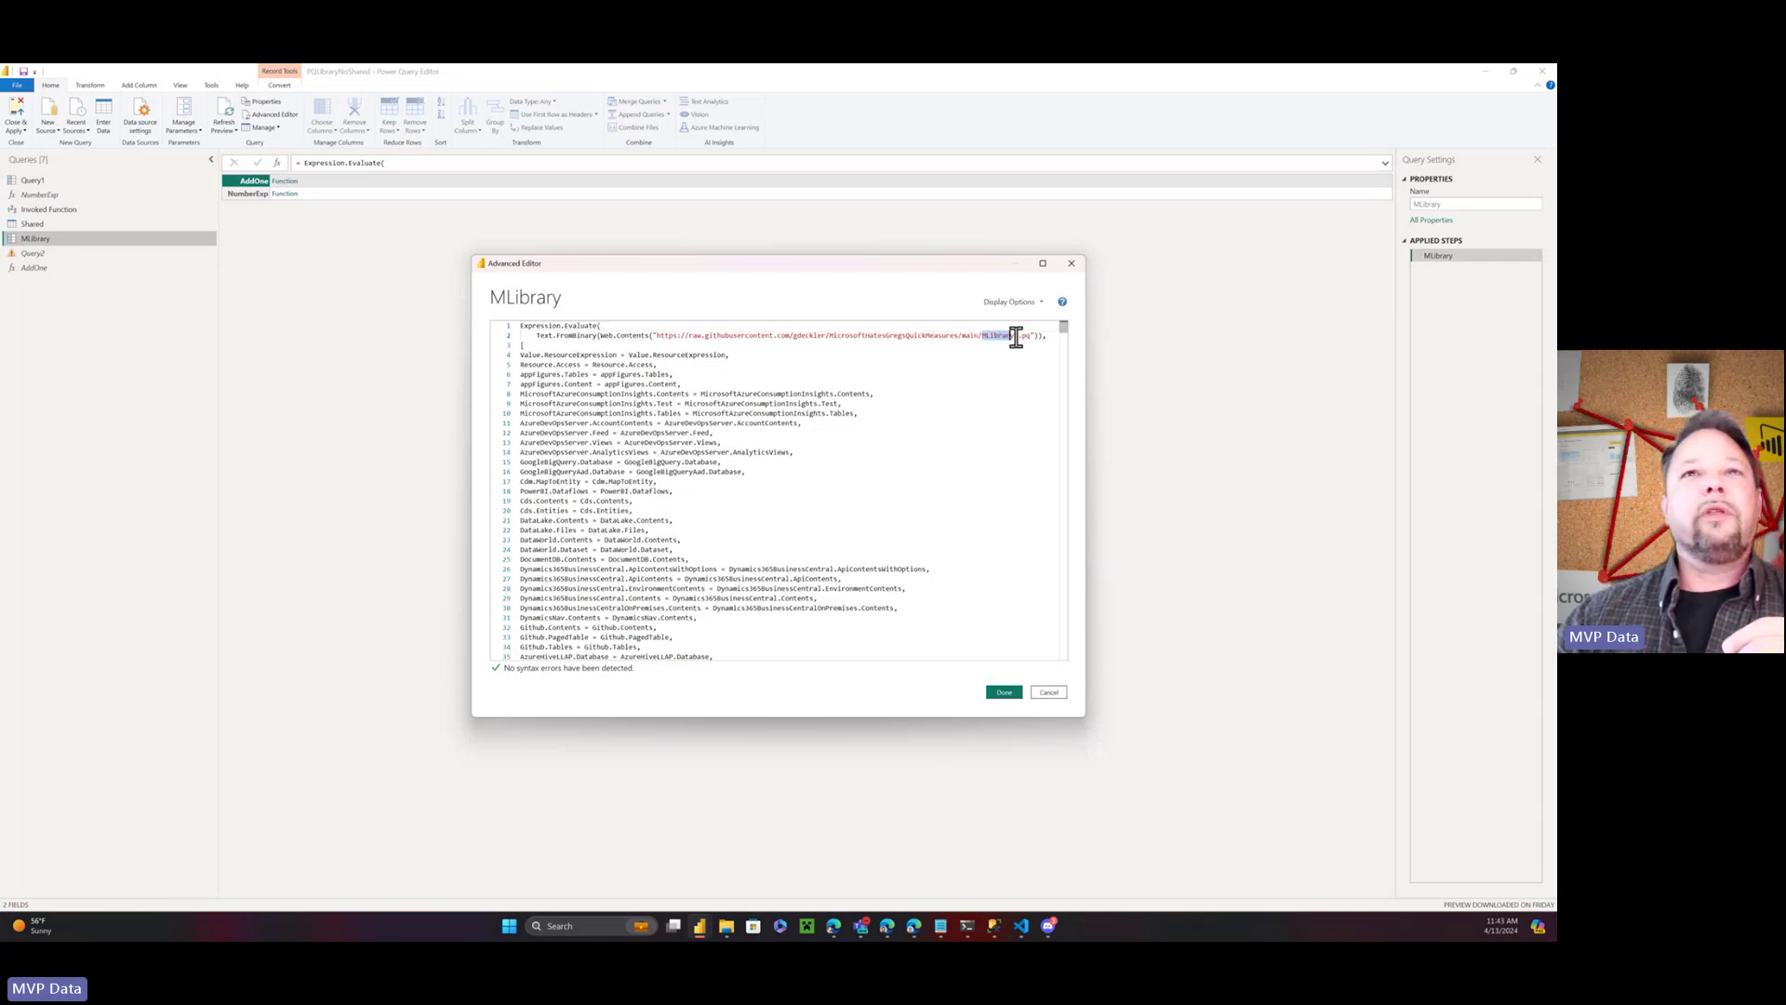
left_click(970, 347)
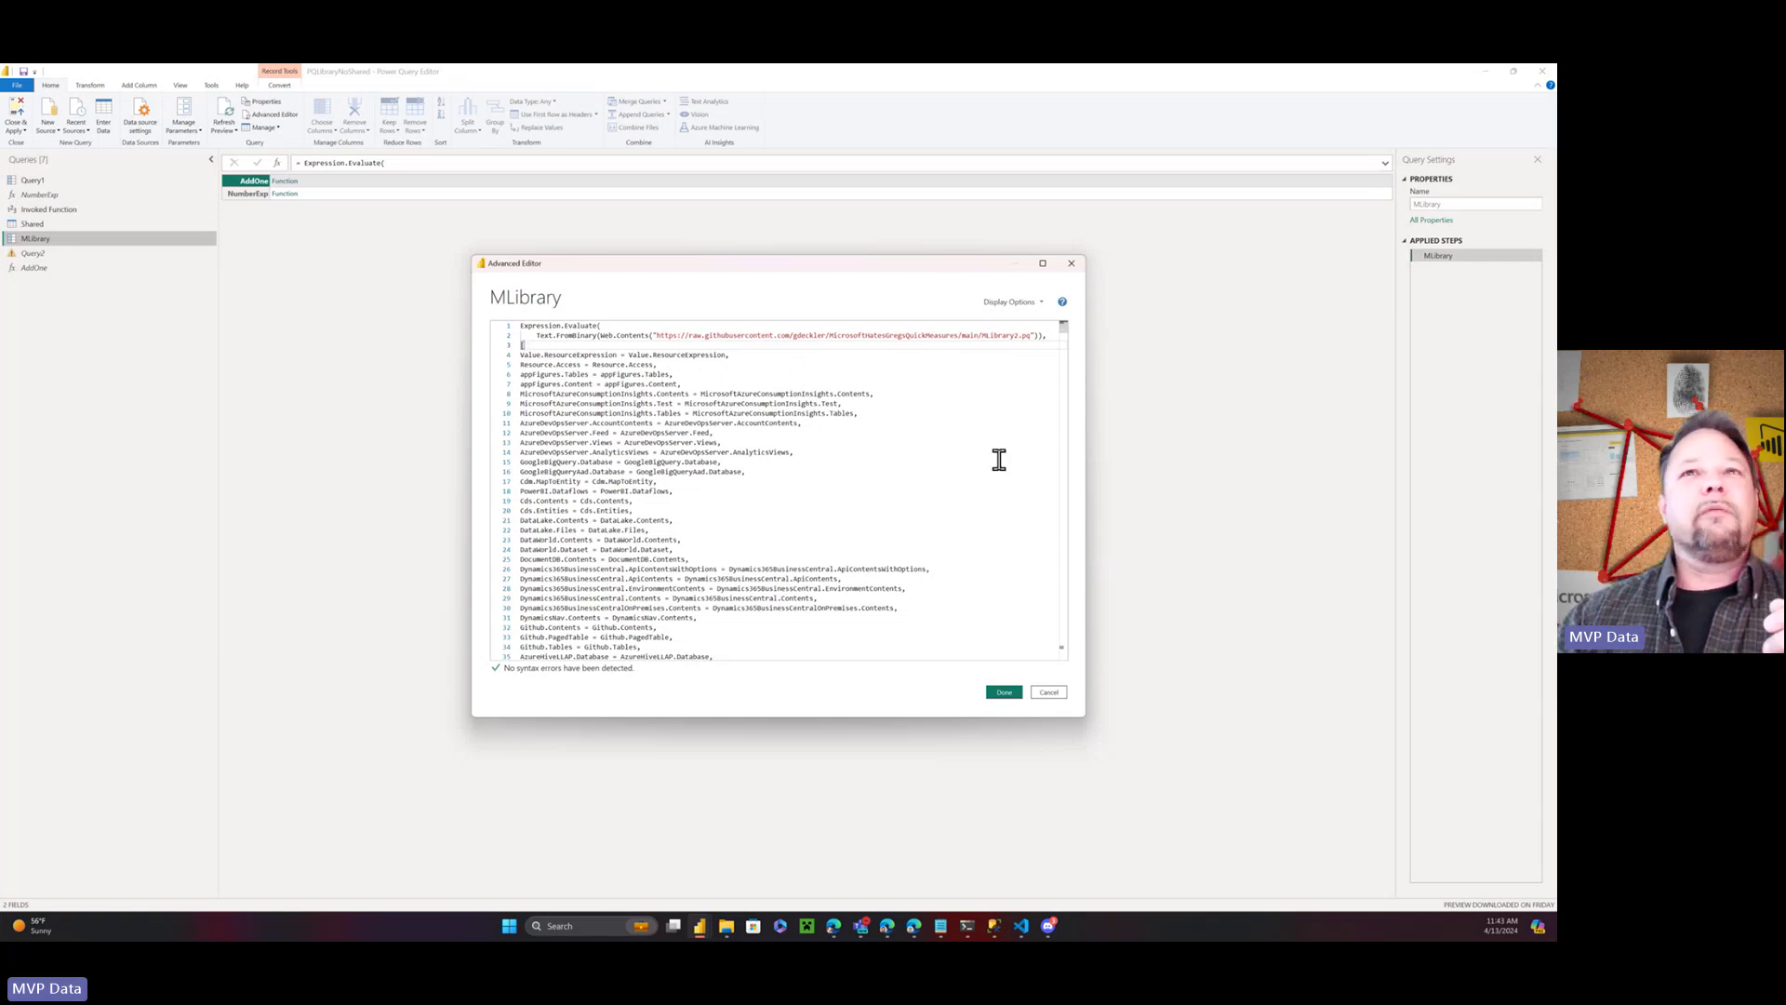
left_click(1071, 263)
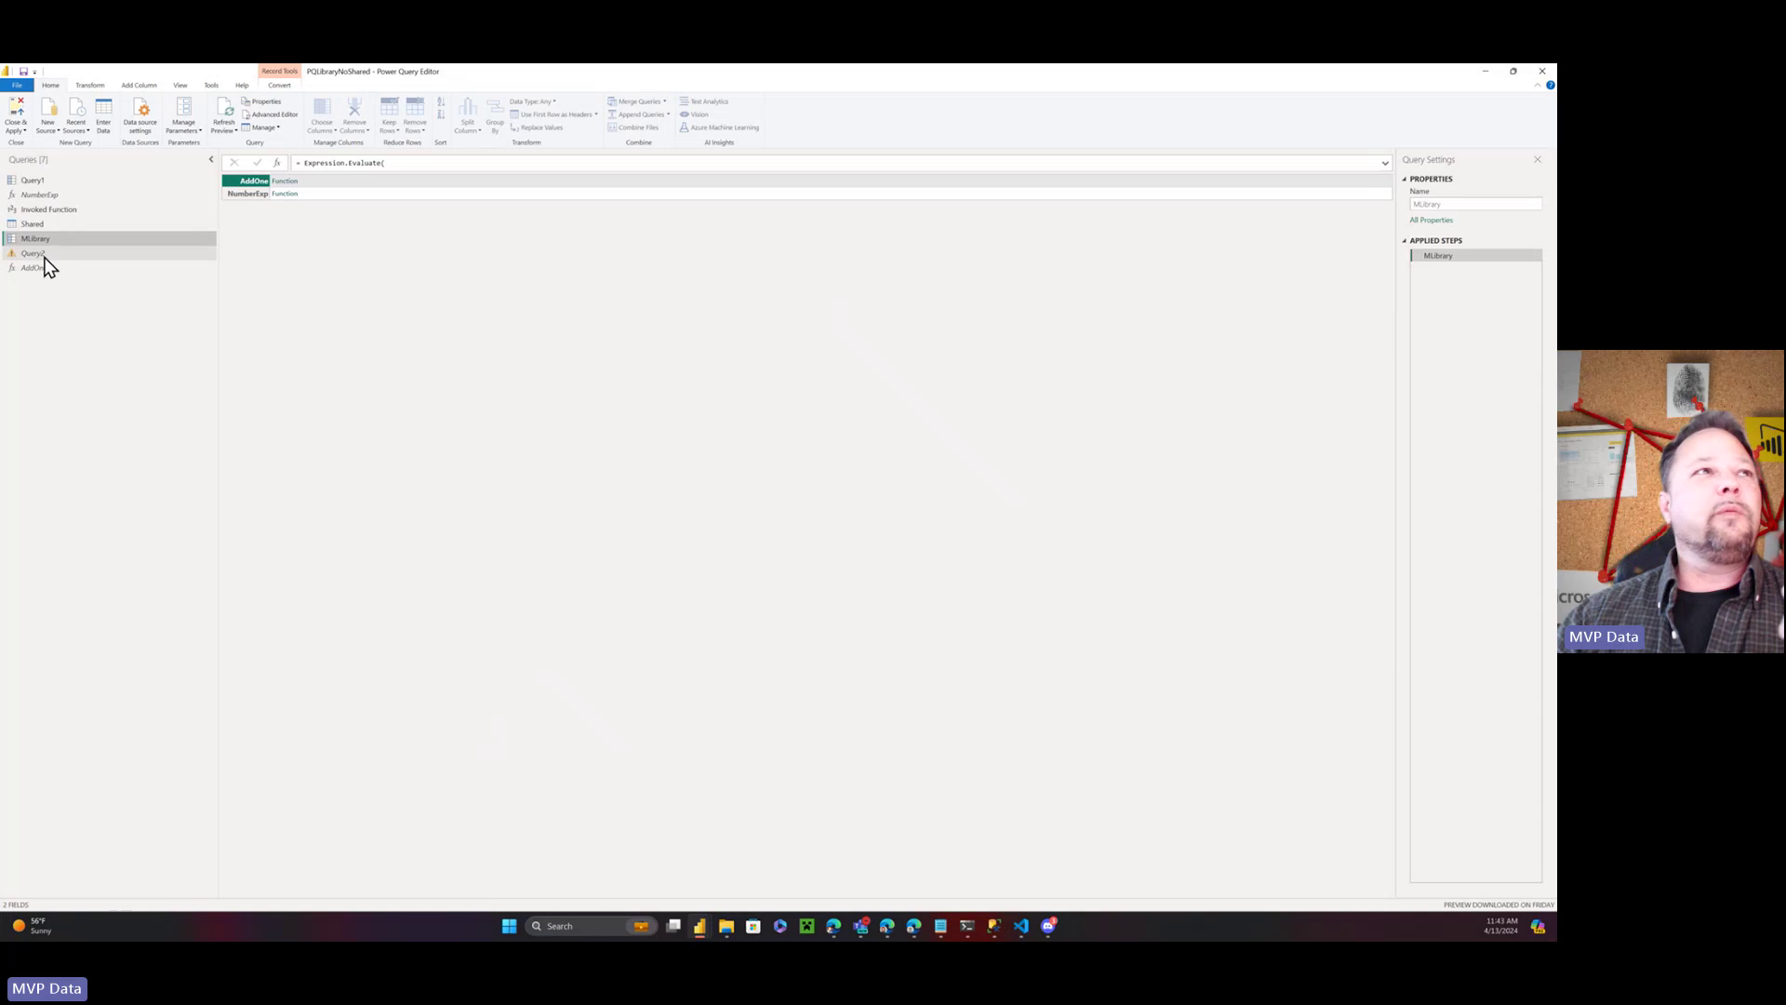
Examine the local LoadMLibrary.pq file path in the File.Contents call of Query2's Source step, leaving the formula unchanged
left_click(45, 257)
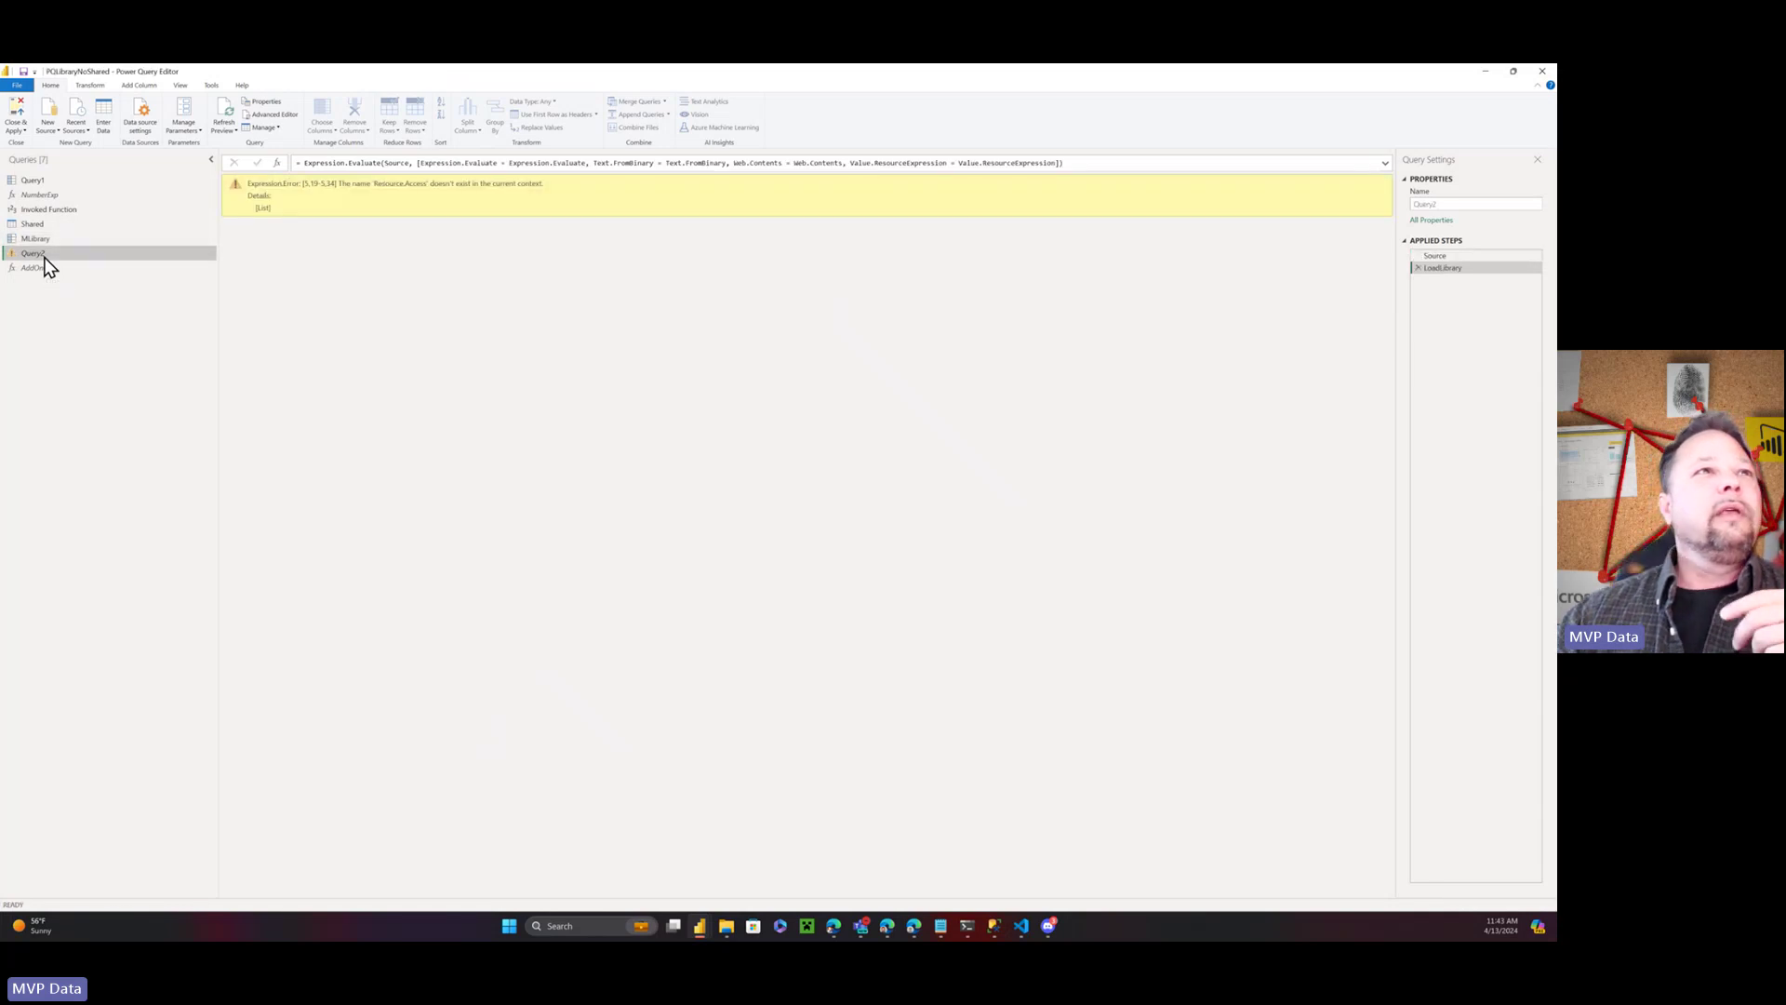
left_click(1438, 256)
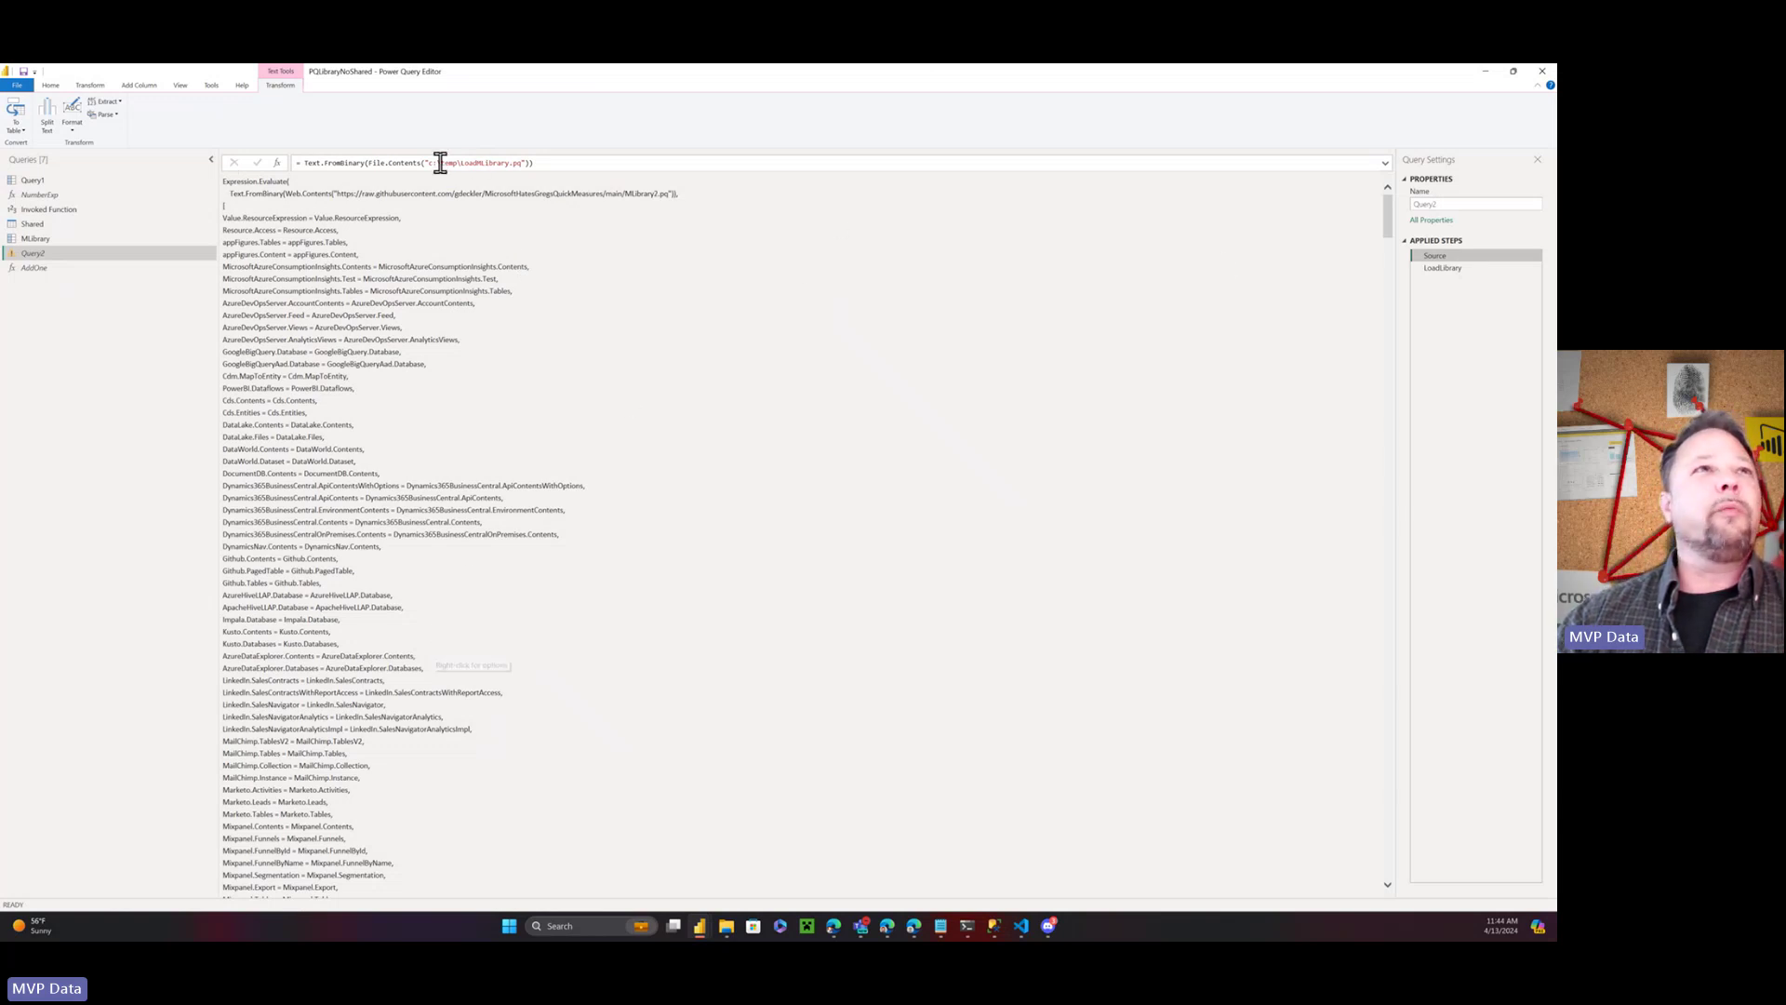
left_click_drag(428, 164, 523, 164)
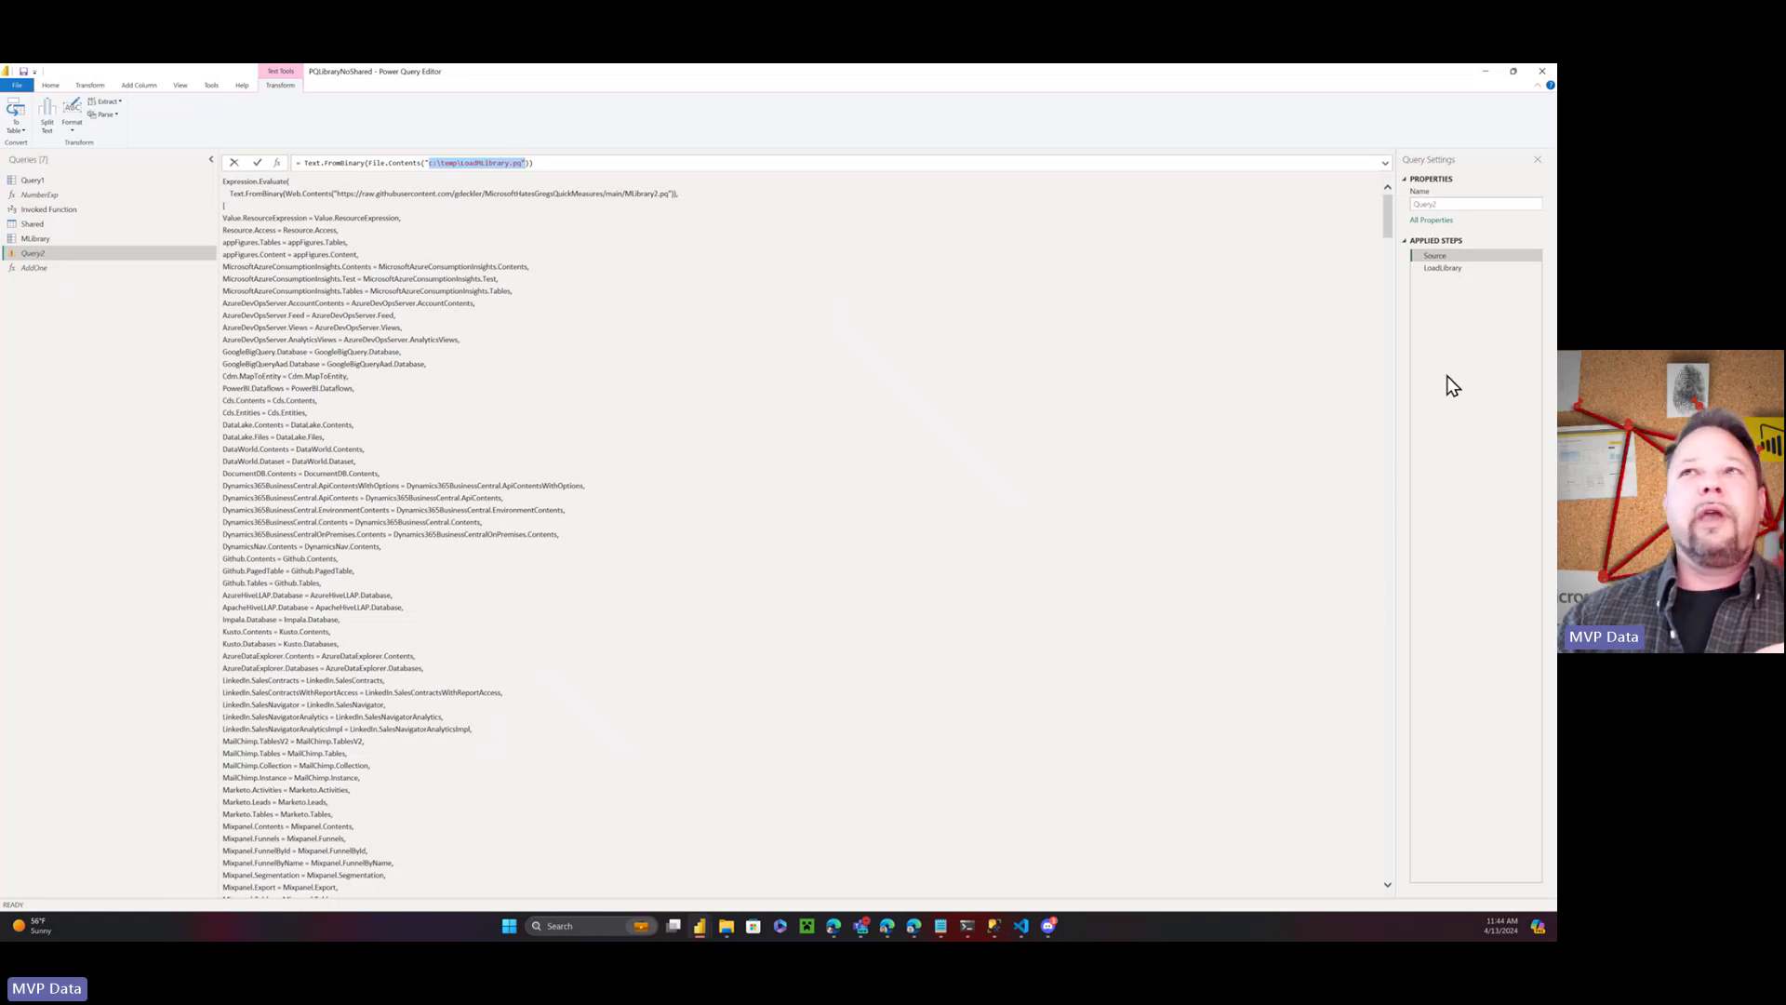
key("Escape")
Compare the function record in Query2's Source text with the Expression.Evaluate formula of its LoadLibrary step
left_click(1437, 268)
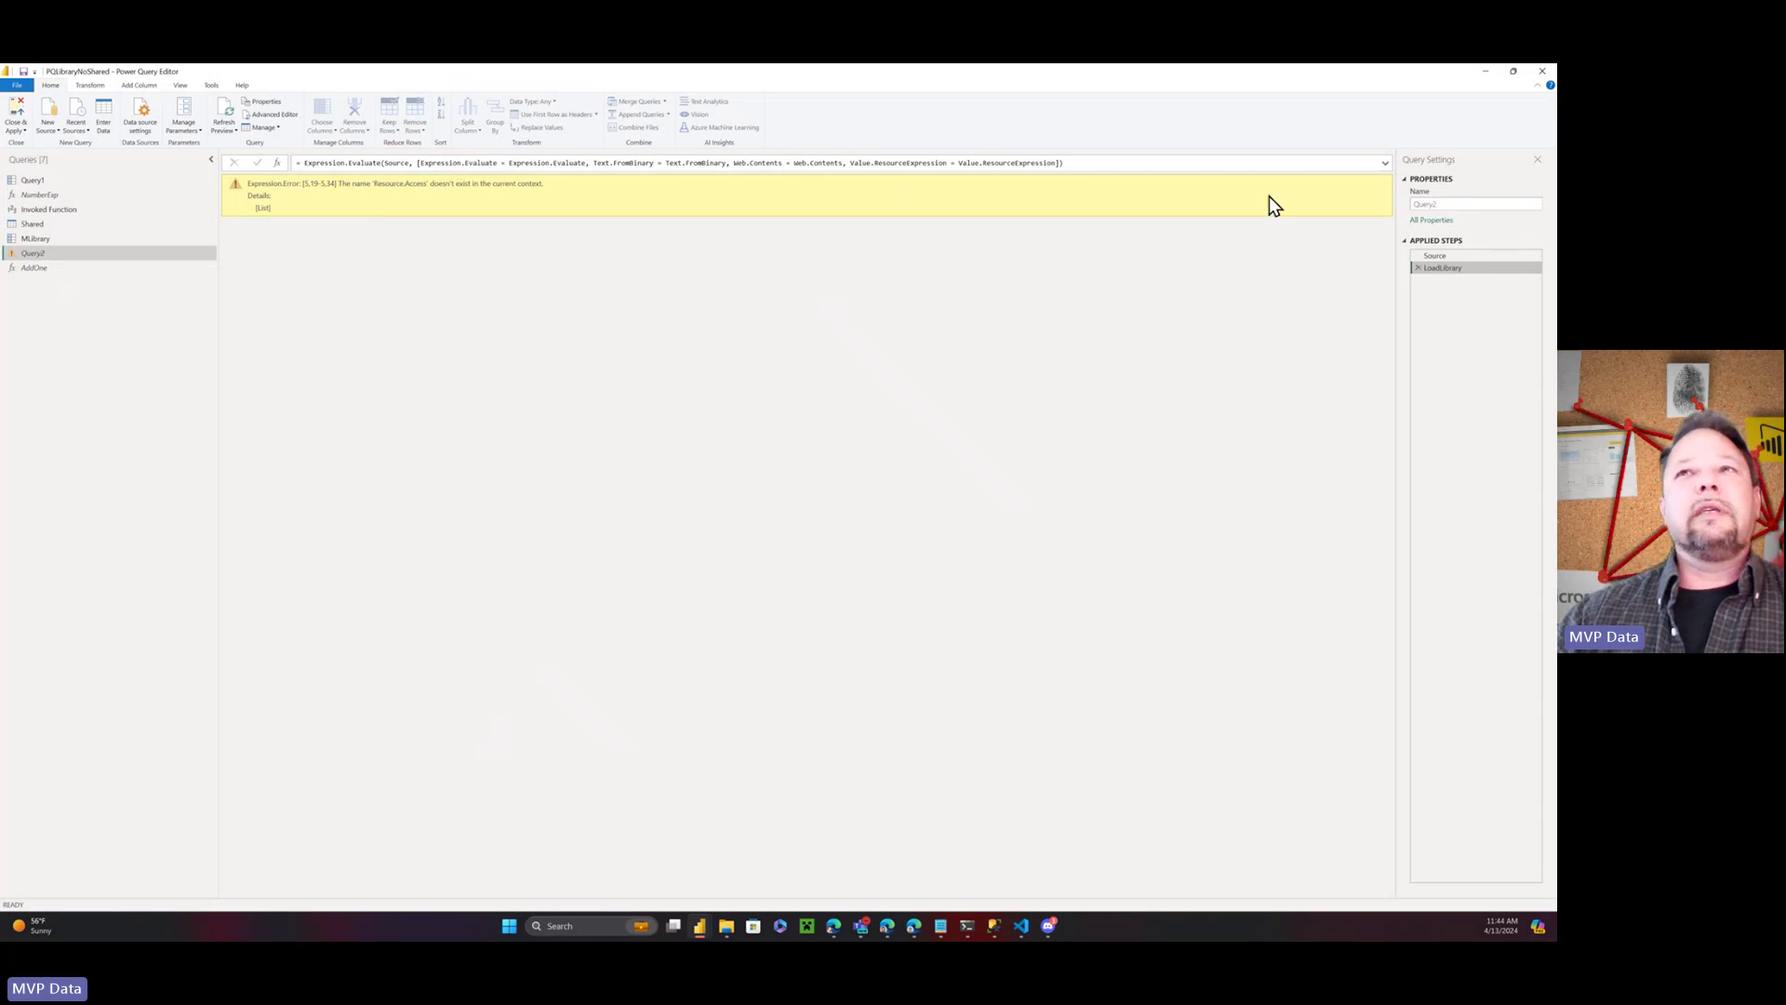
left_click(1437, 255)
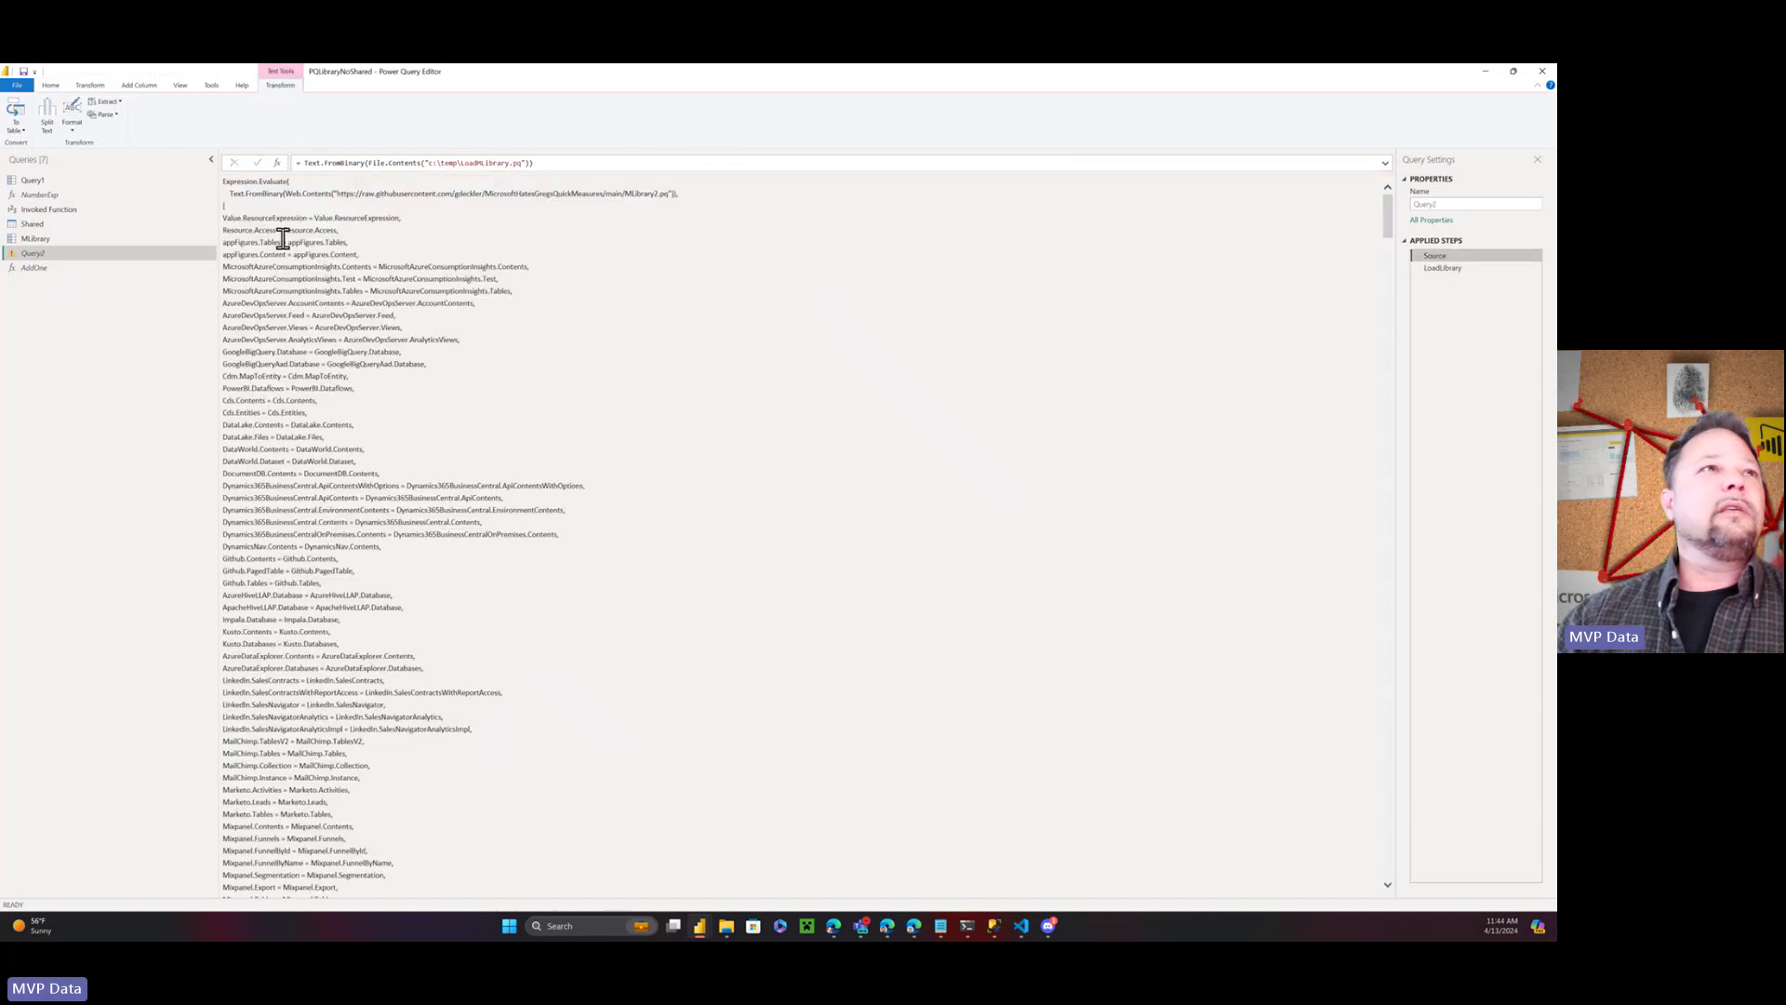
left_click_drag(223, 217, 445, 777)
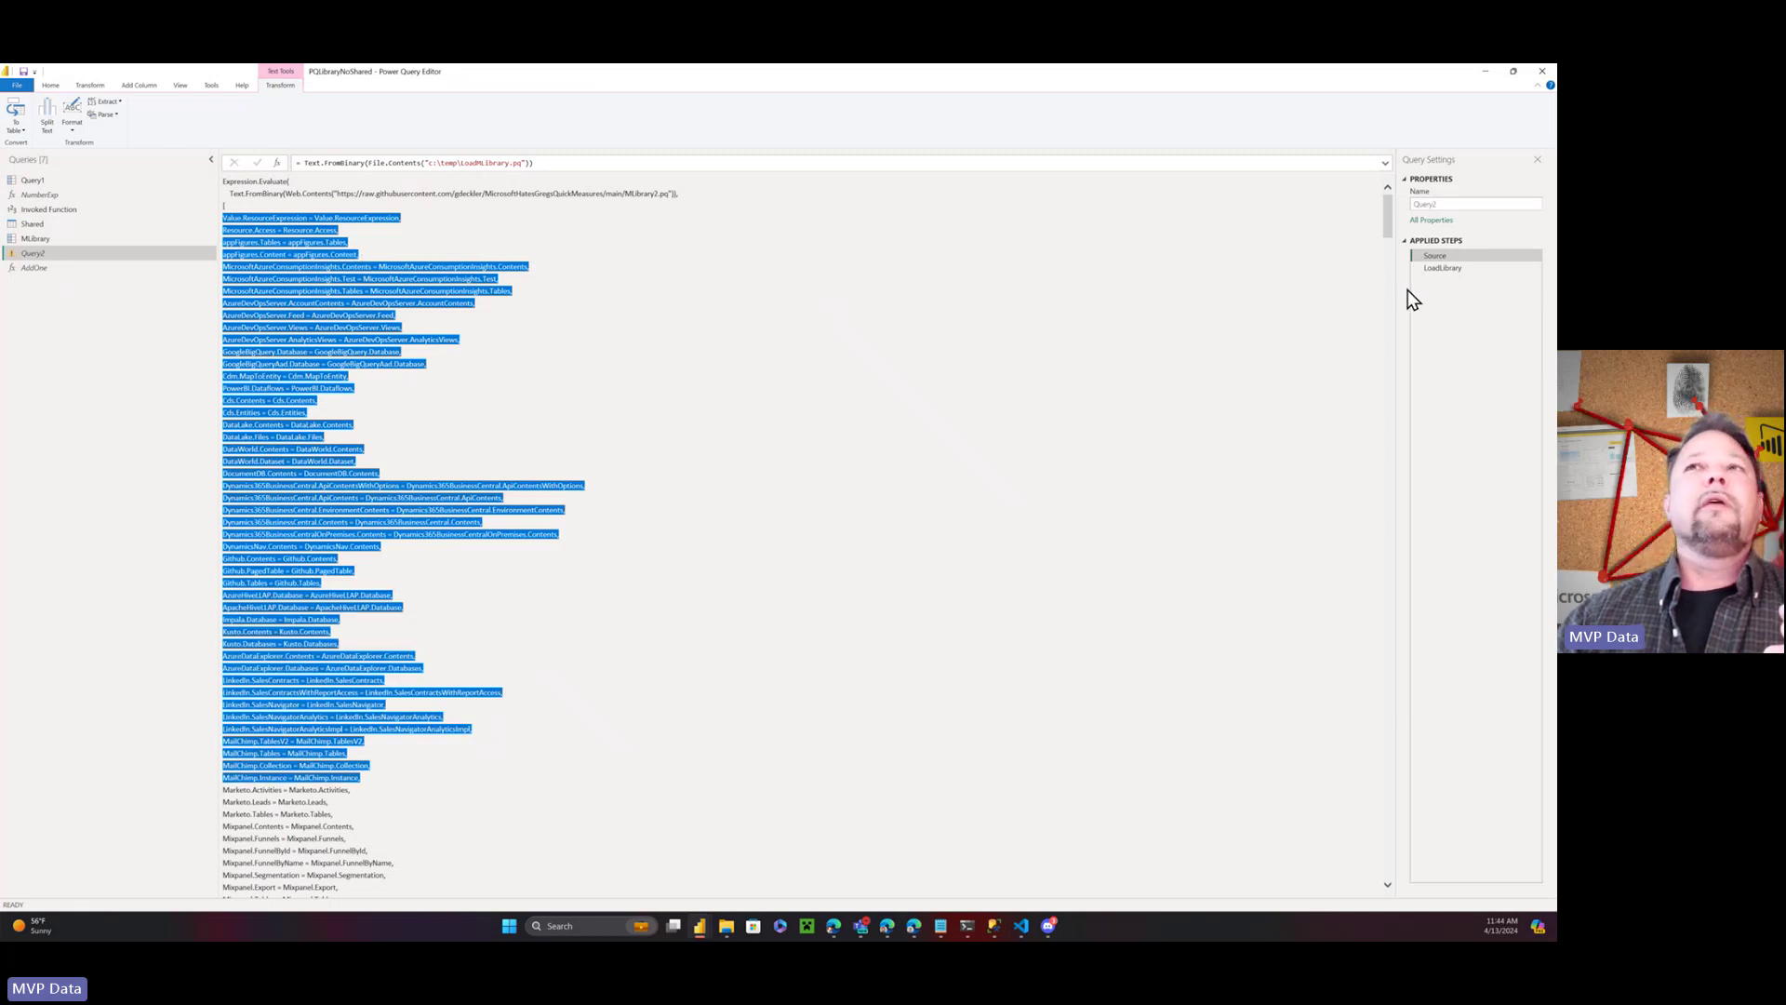
left_click(1443, 268)
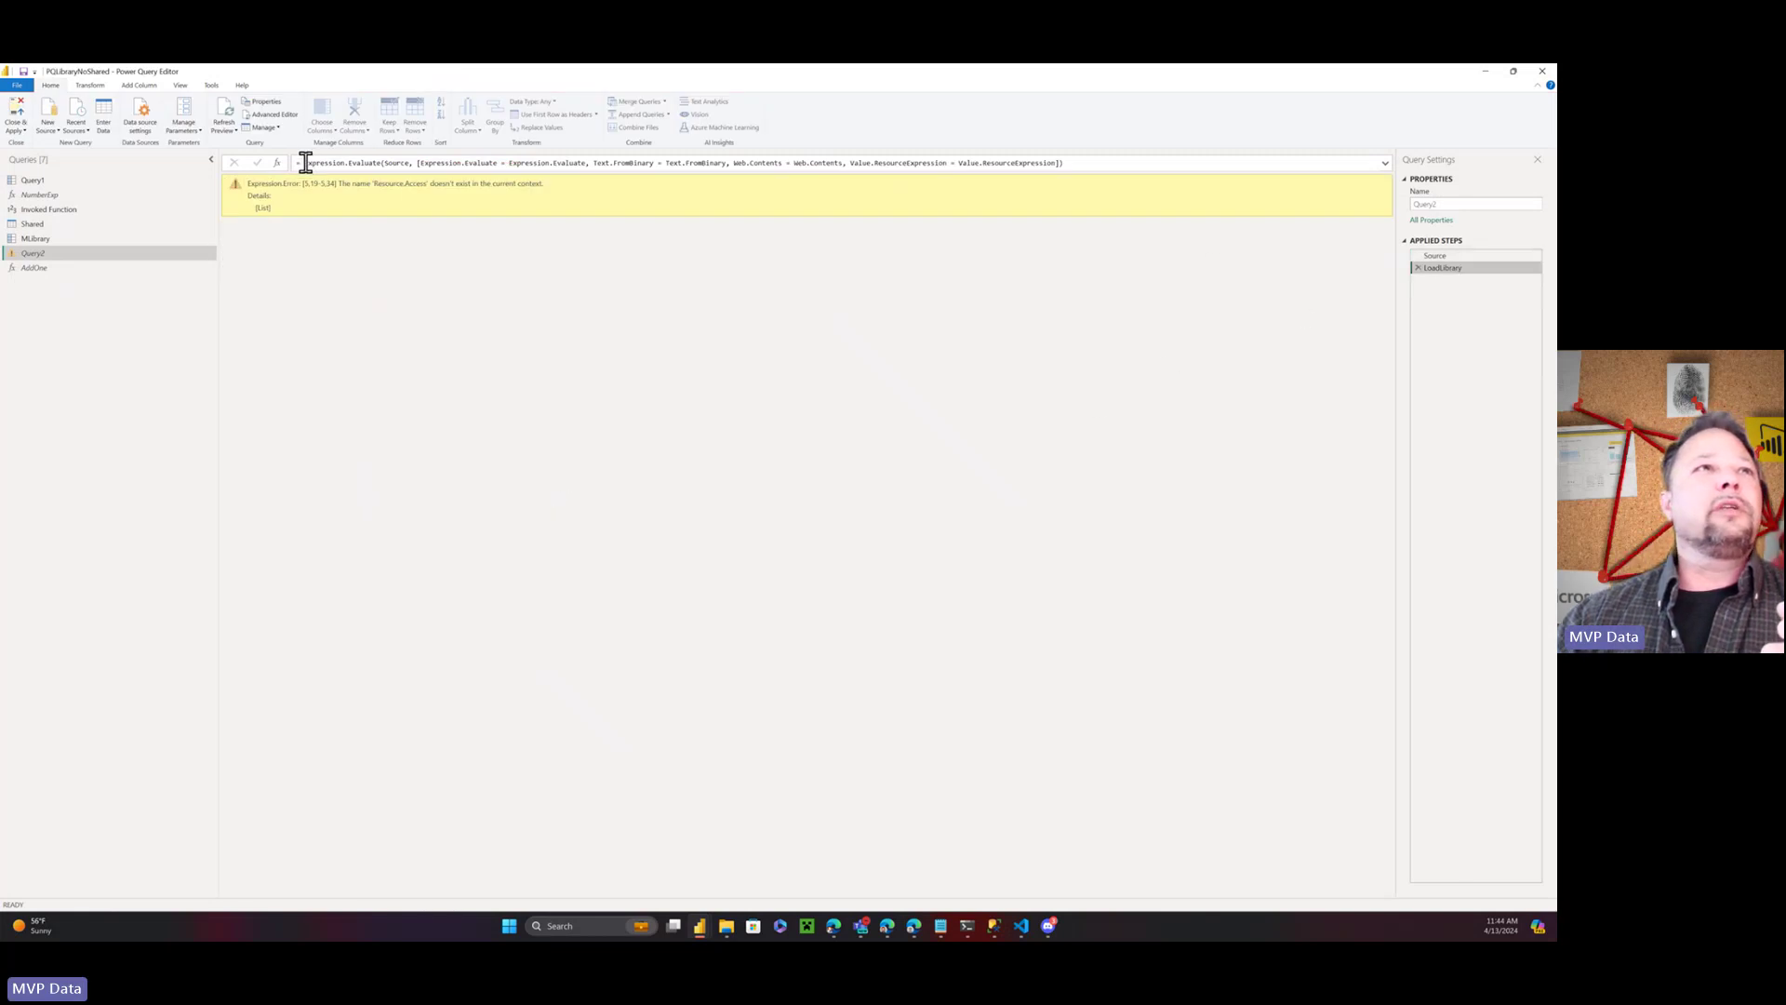
left_click_drag(303, 161, 380, 162)
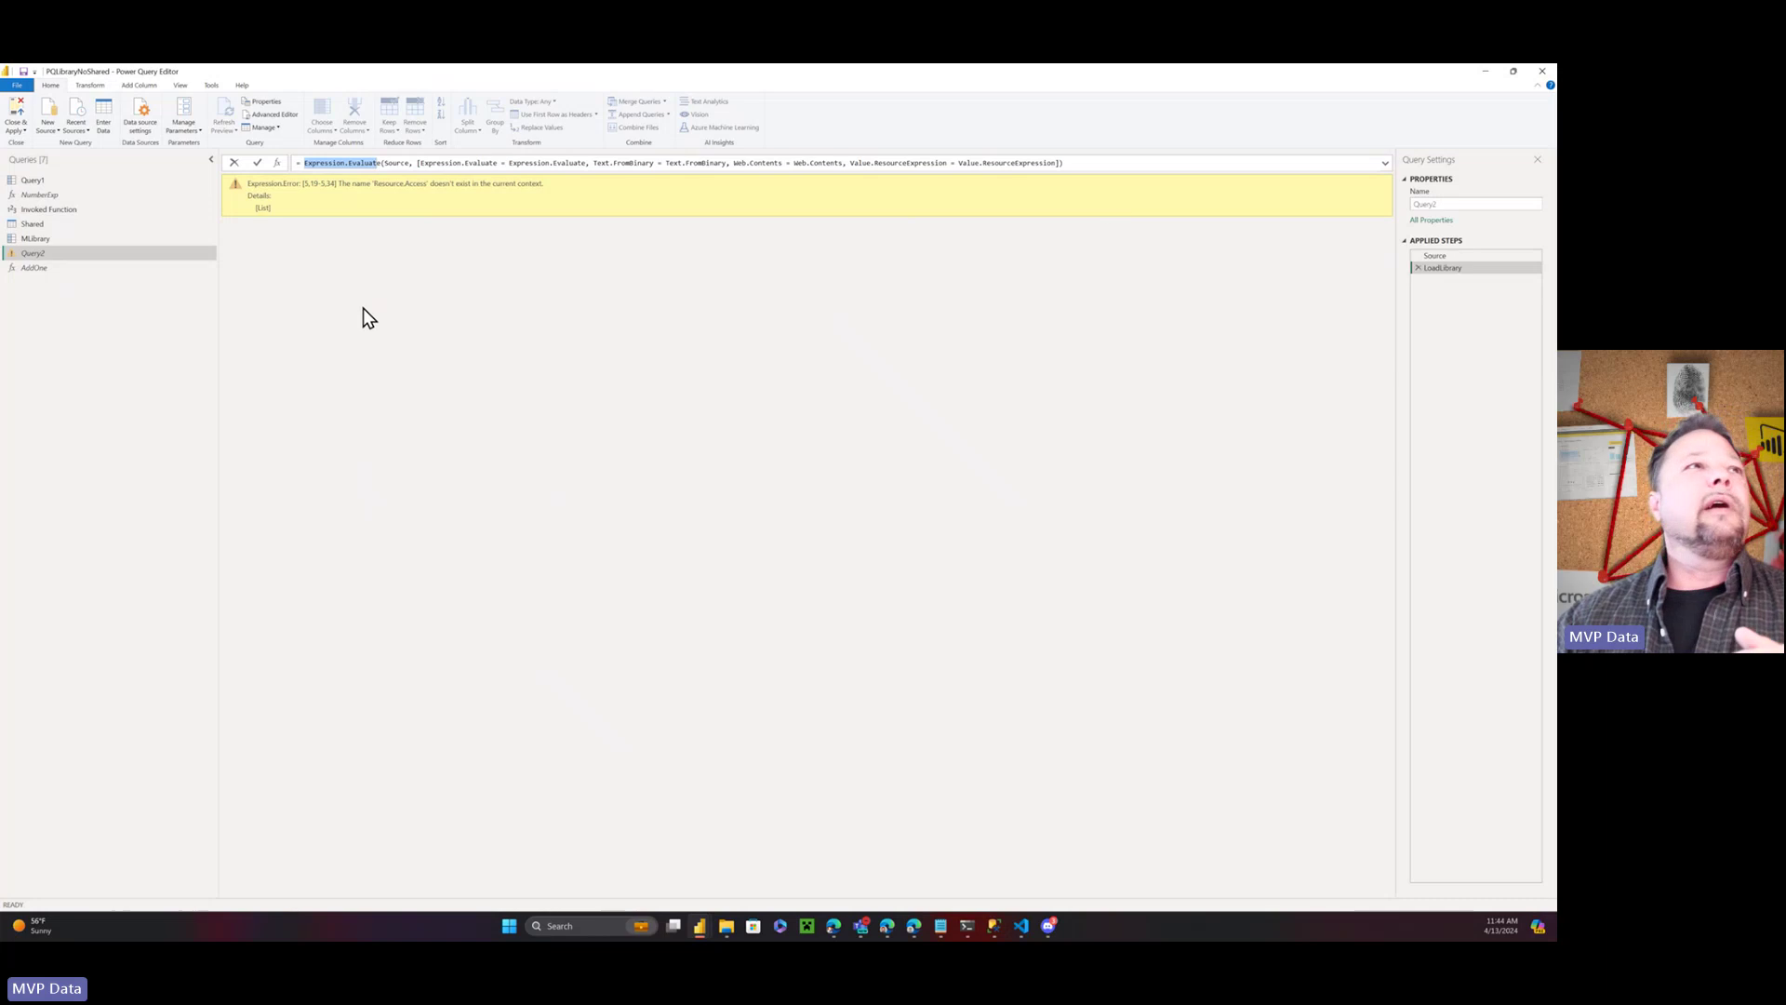
Return to the MLibrary query, then switch to the Power BI service and view the PQLibraryNoShared semantic model settings
left_click(49, 242)
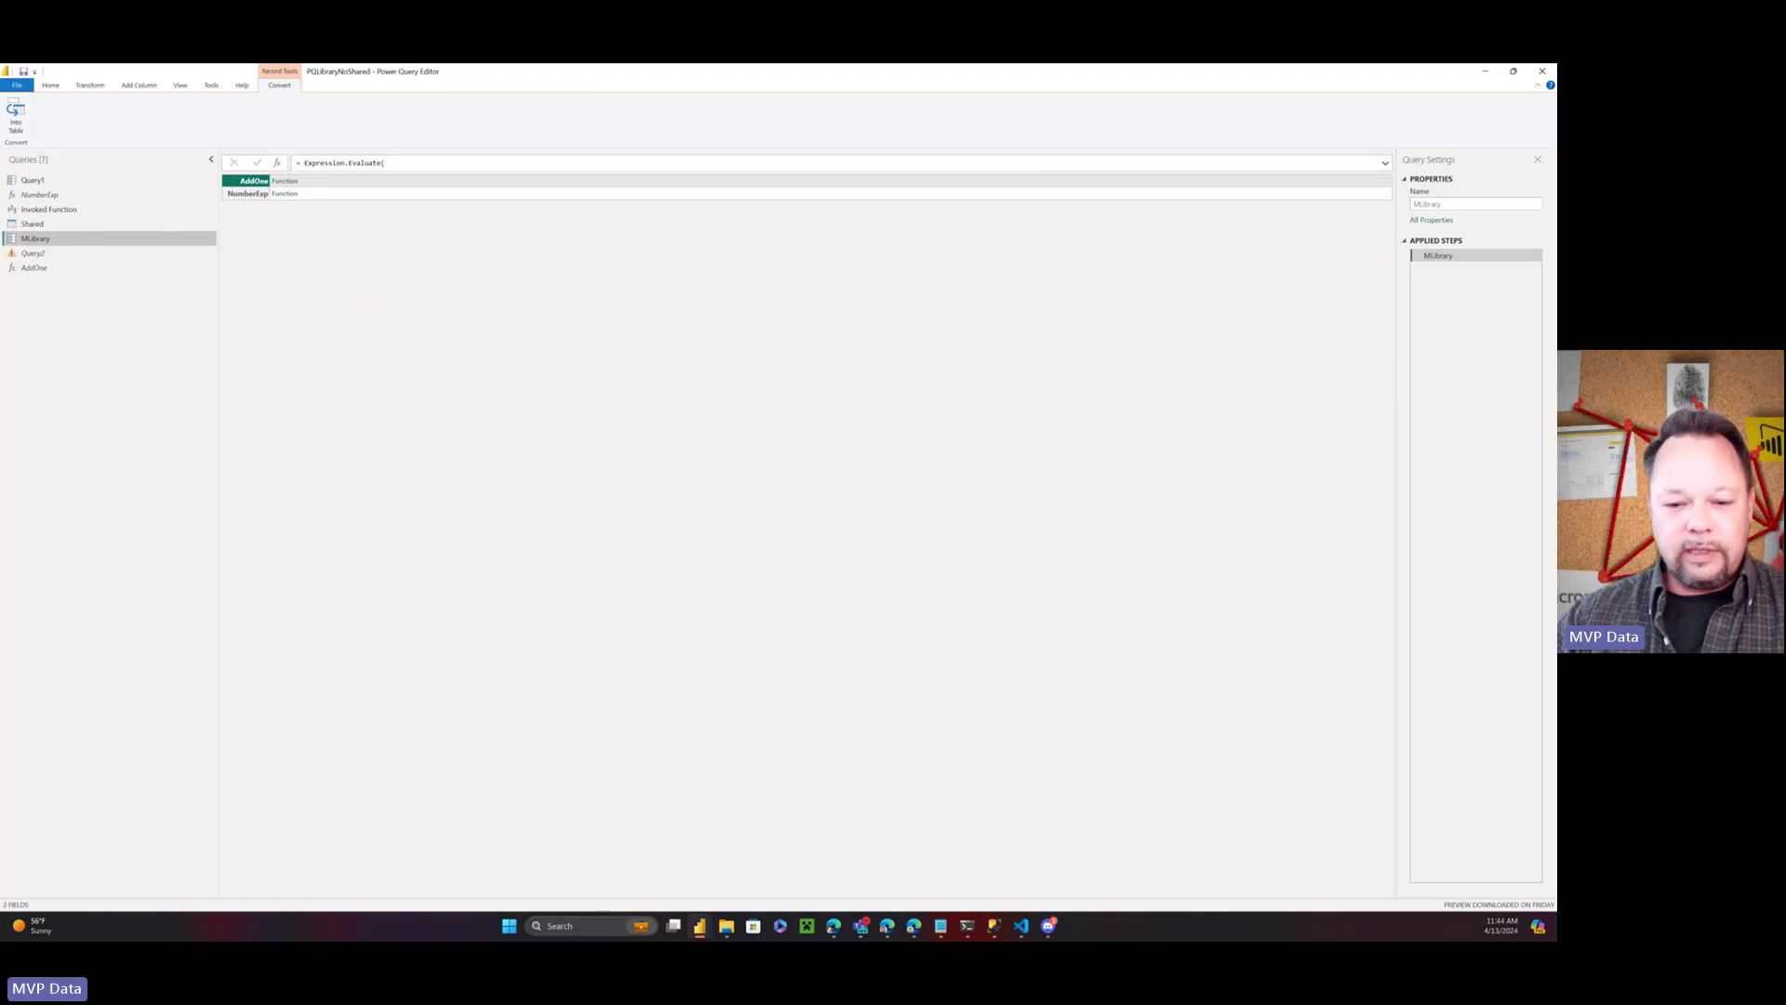
key("alt+Tab")
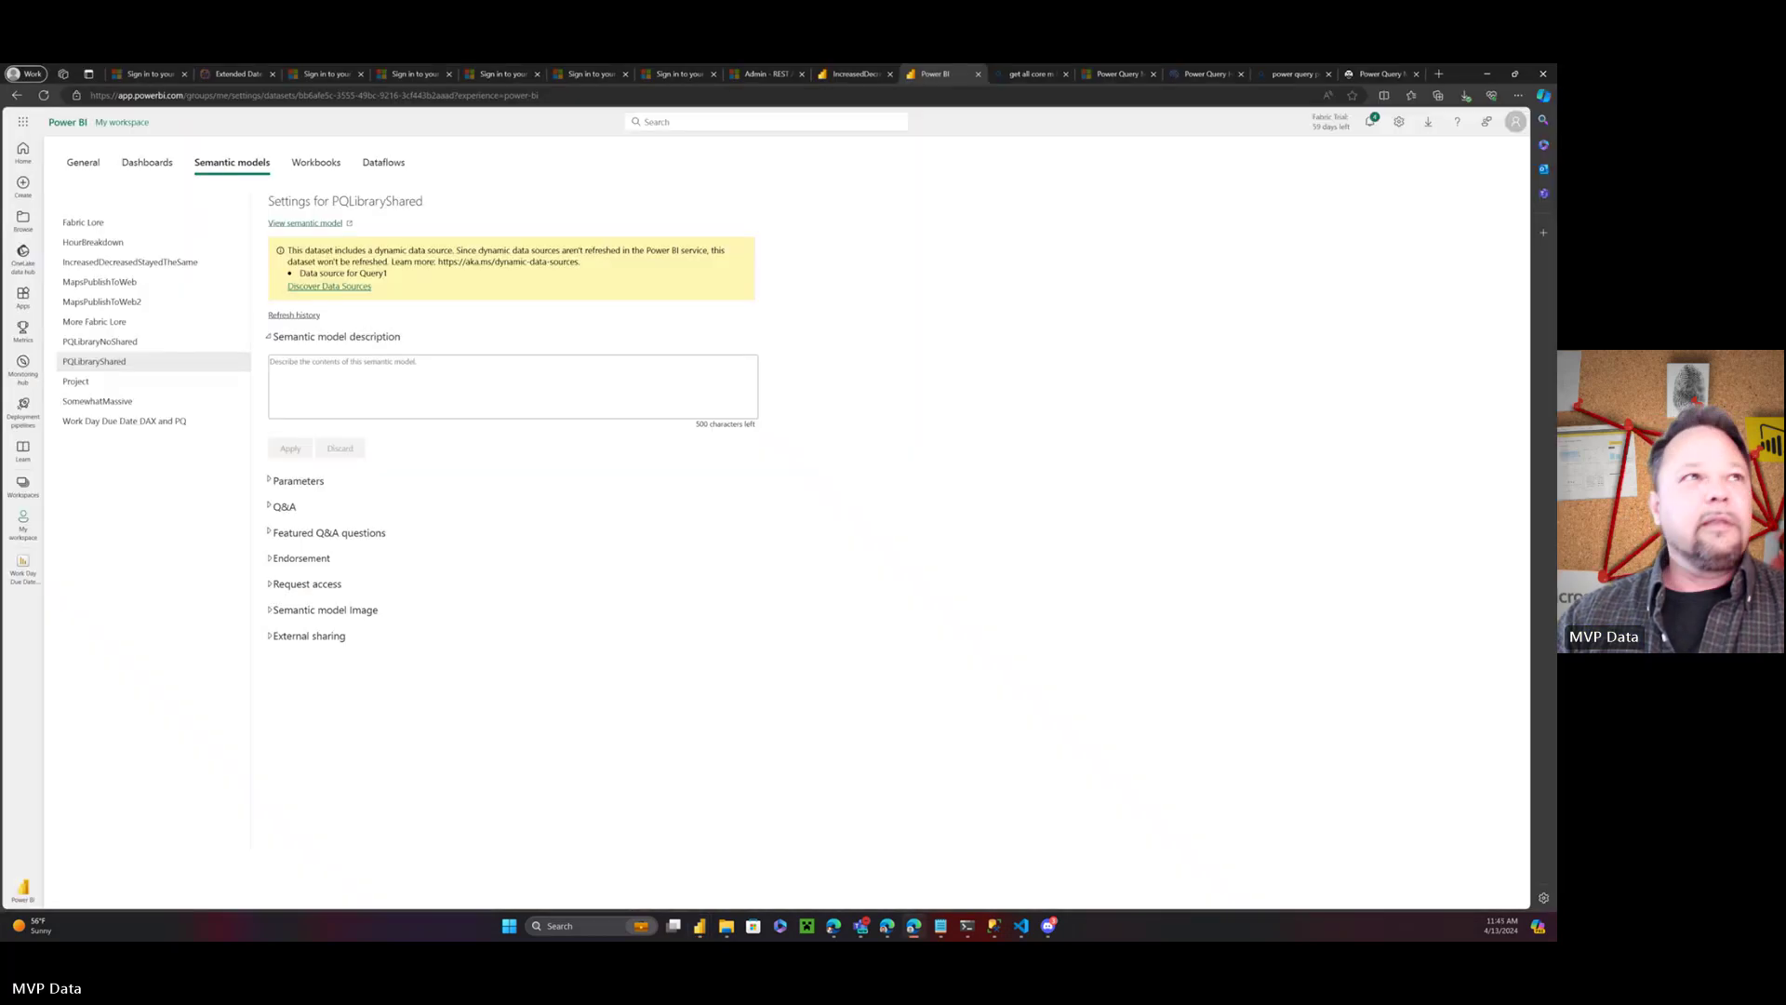
left_click(91, 342)
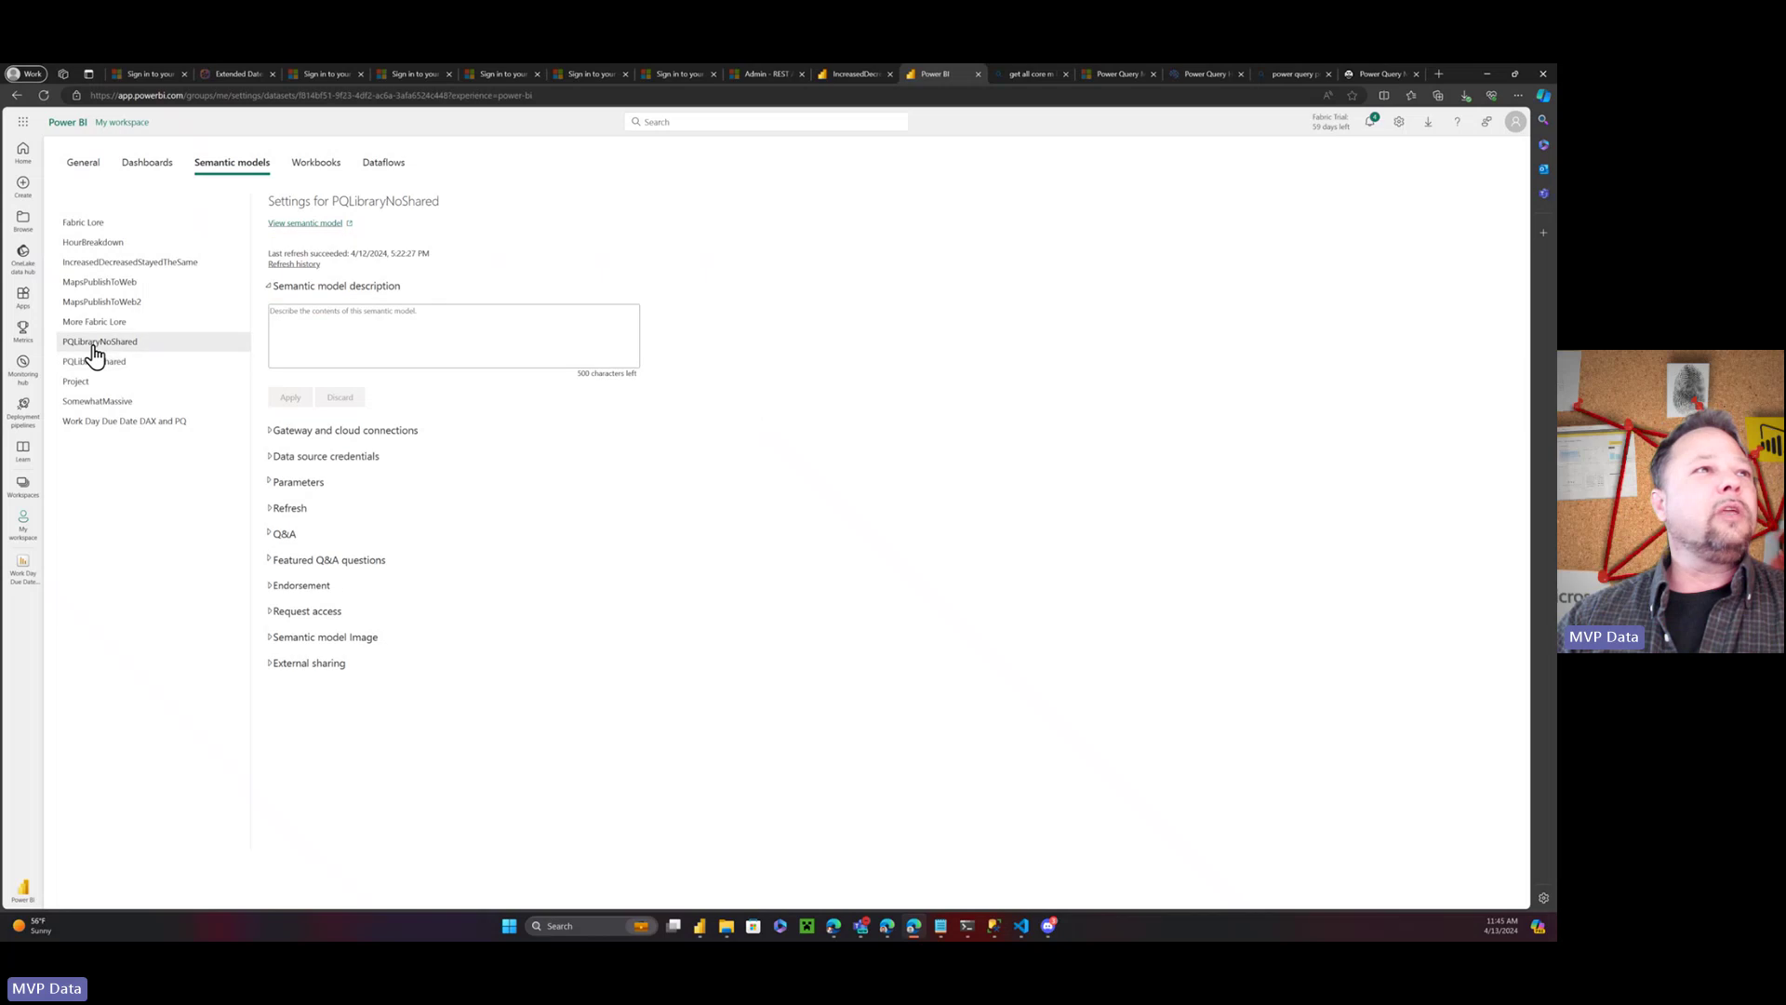